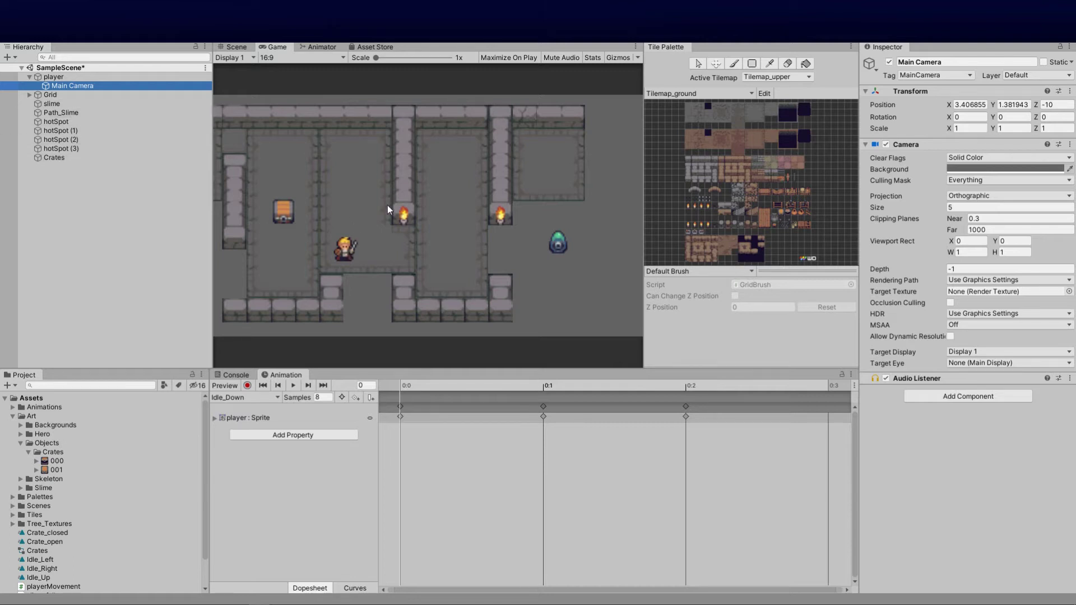
Preview the Crate_closed and Crate_open animation clips of the Crates object.
left_click(56, 157)
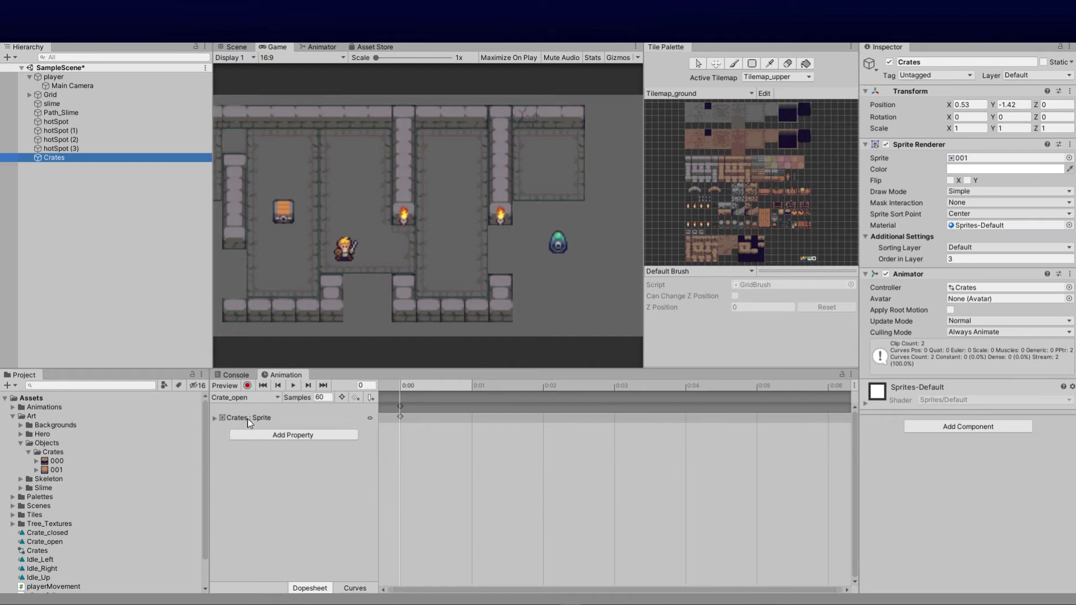
left_click(238, 399)
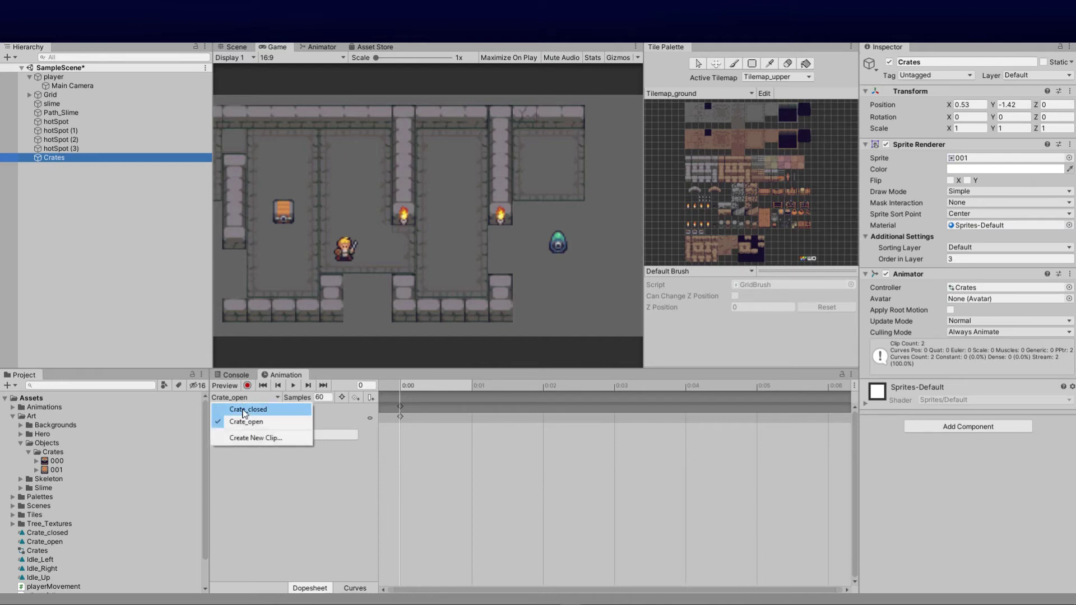
left_click(247, 409)
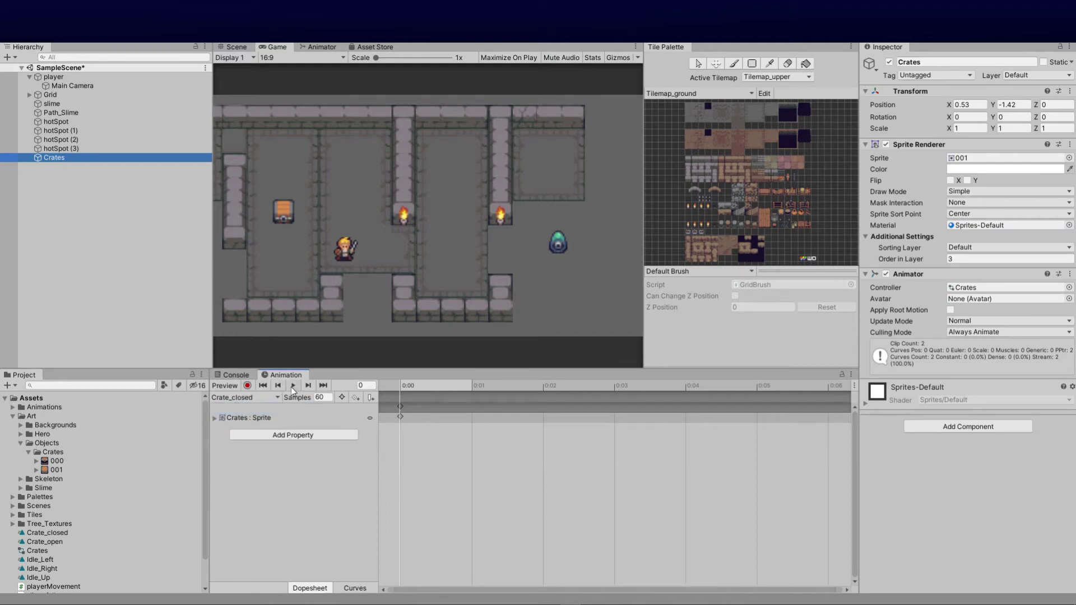
left_click(292, 385)
left_click(252, 399)
left_click(250, 422)
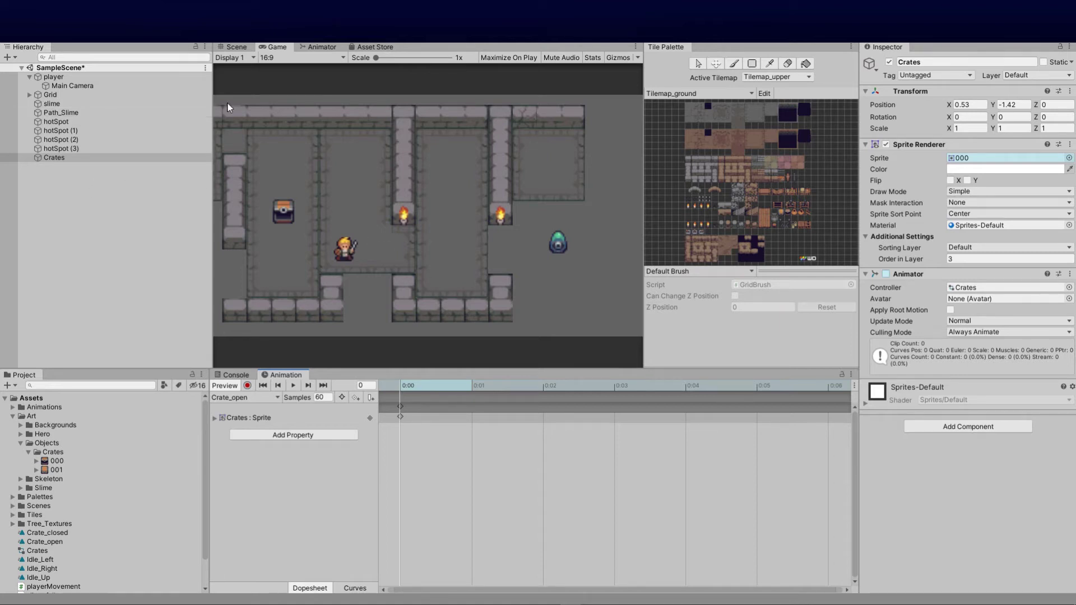
Create an empty child object named "down hit box" under player and add a Polygon Collider 2D to it.
left_click(56, 78)
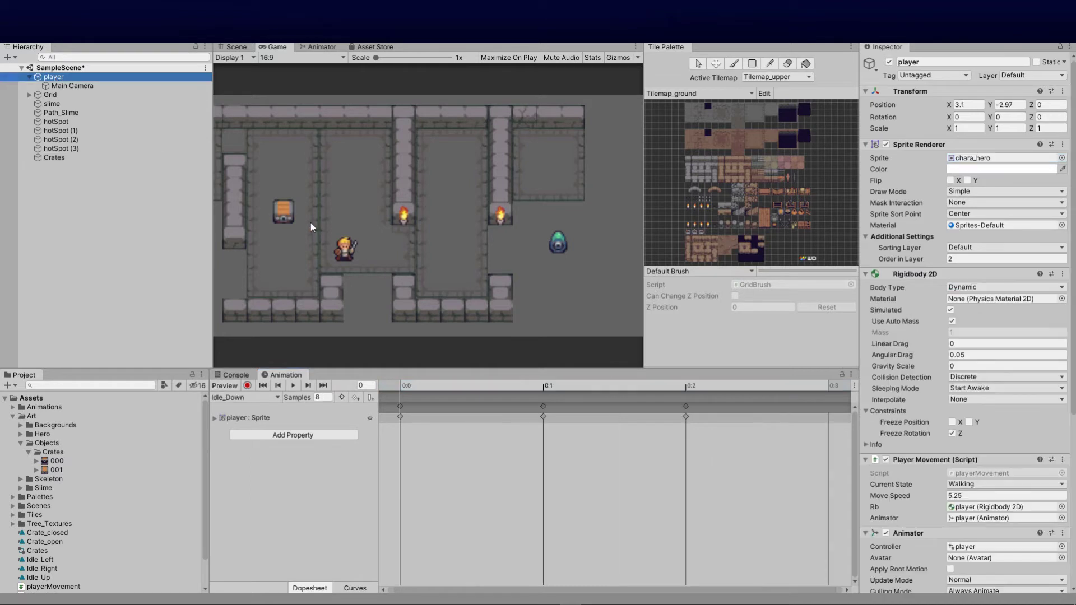
right_click(68, 75)
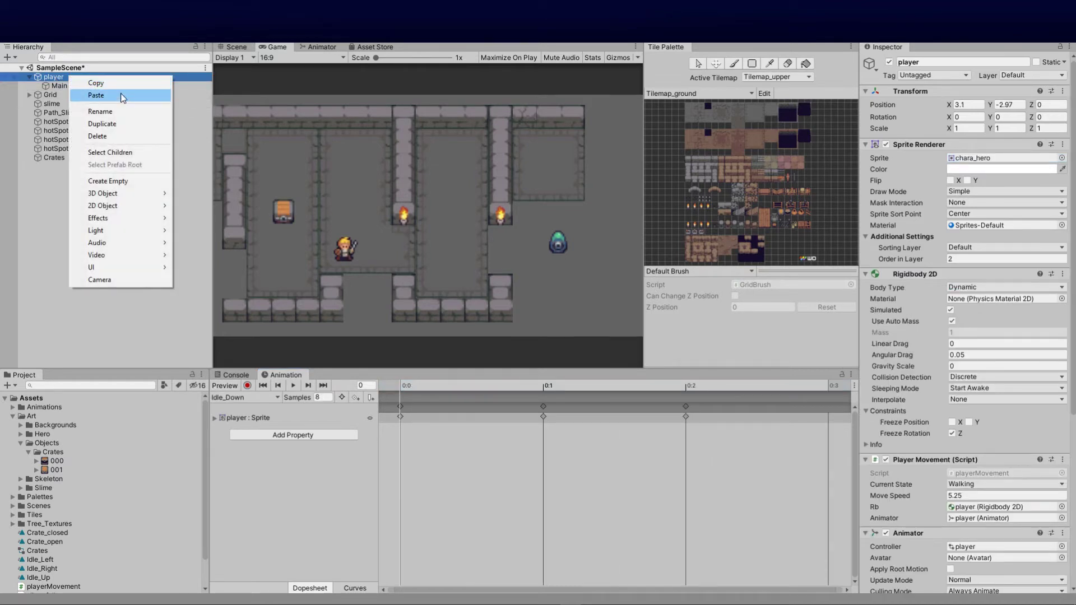
left_click(122, 181)
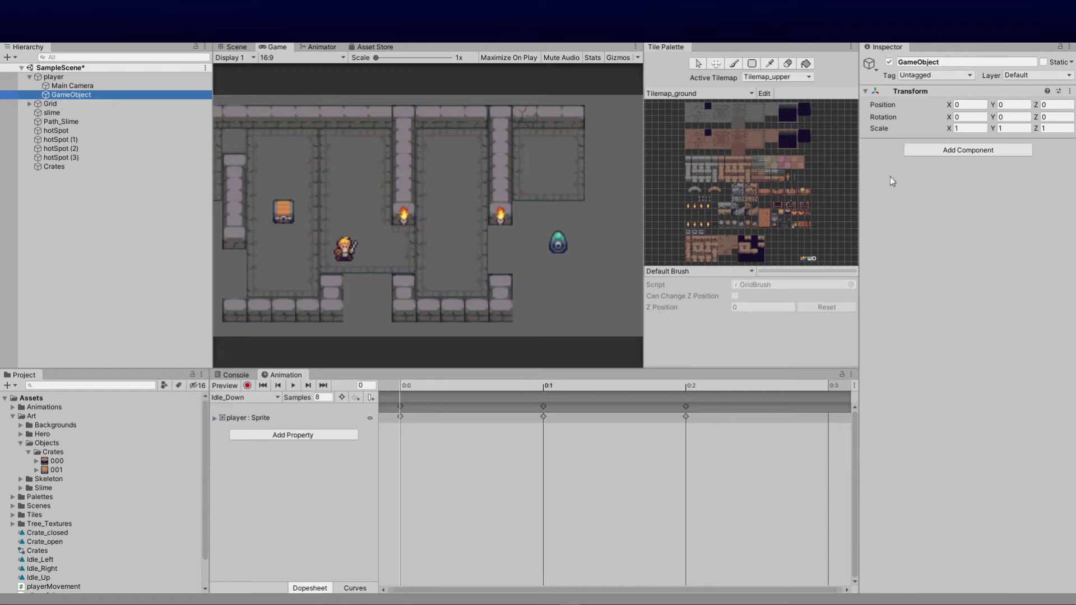
left_click(925, 62)
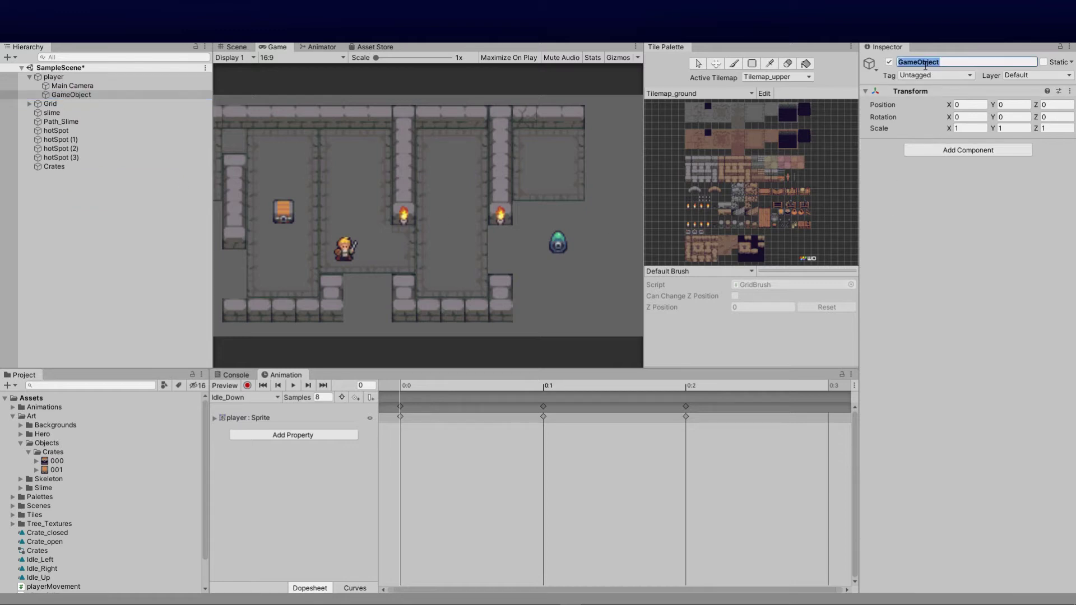
type("down hit")
type(" boc")
key("BackSpace")
type("x")
key("Return")
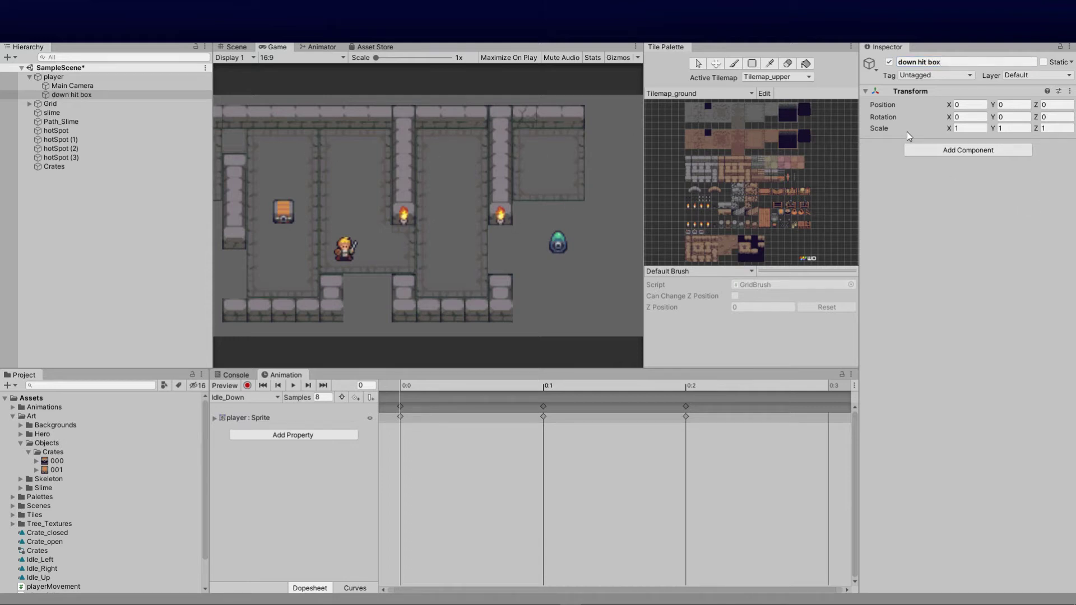
left_click(942, 149)
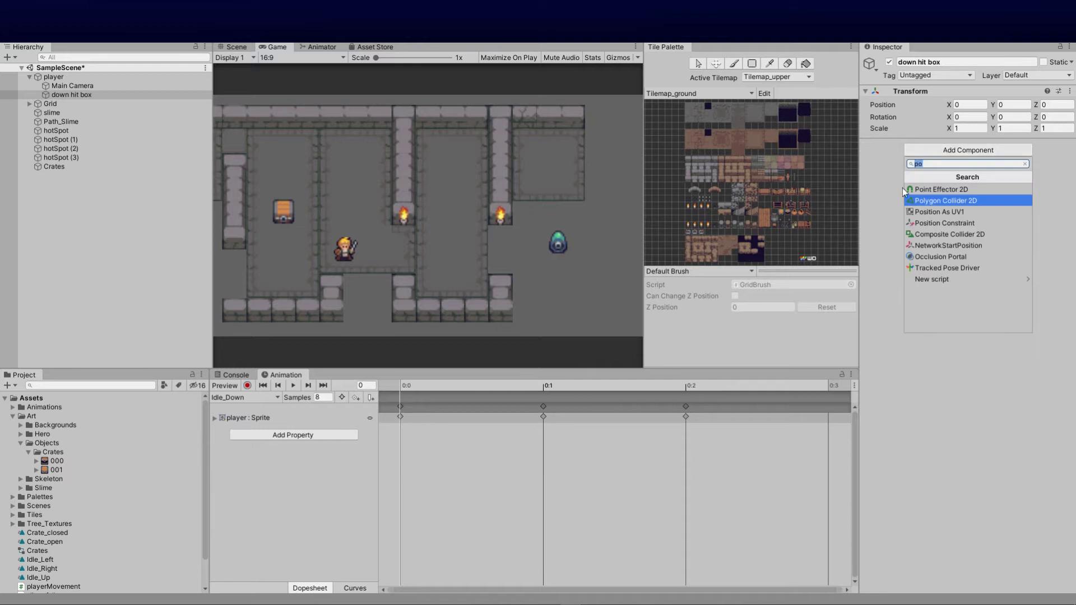
left_click(937, 199)
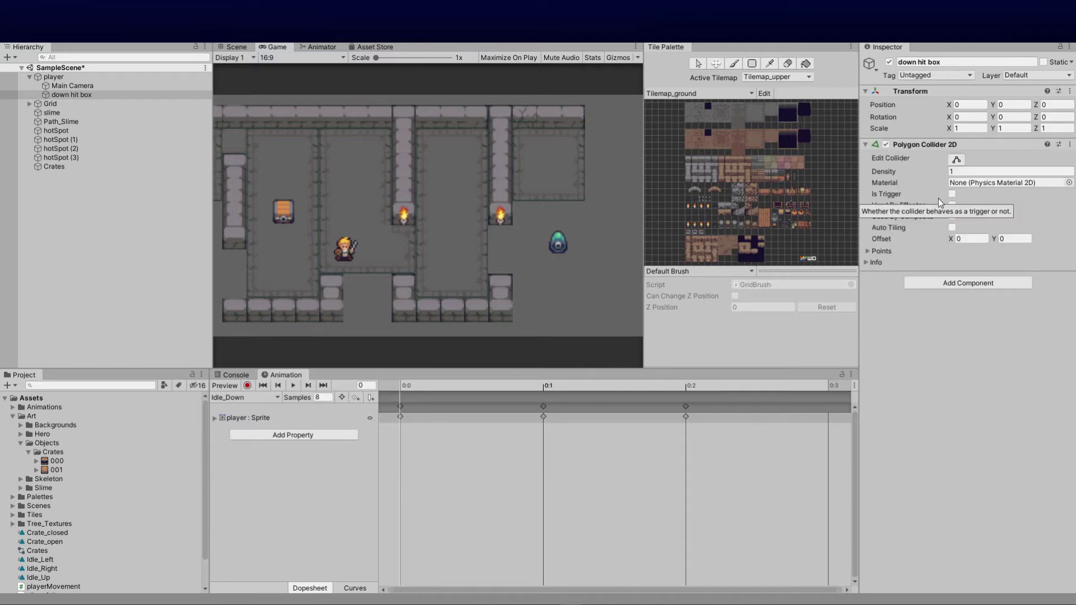
Preview the Player_Attack_Down clip in the Scene view and reshape the down hit box's collider around the sword swing.
left_click(956, 159)
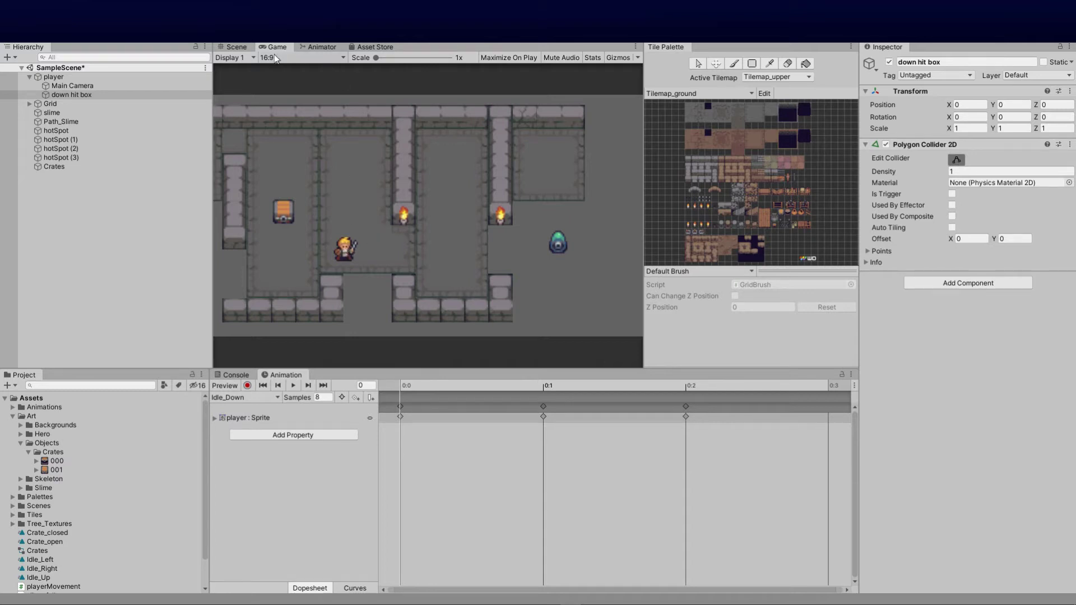
left_click(234, 47)
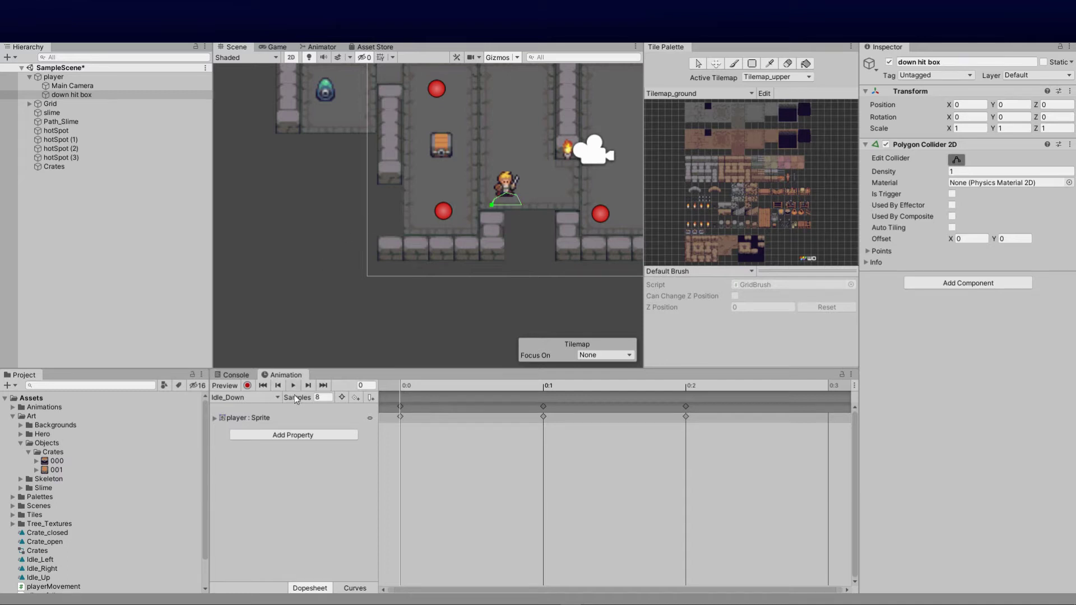
left_click(276, 398)
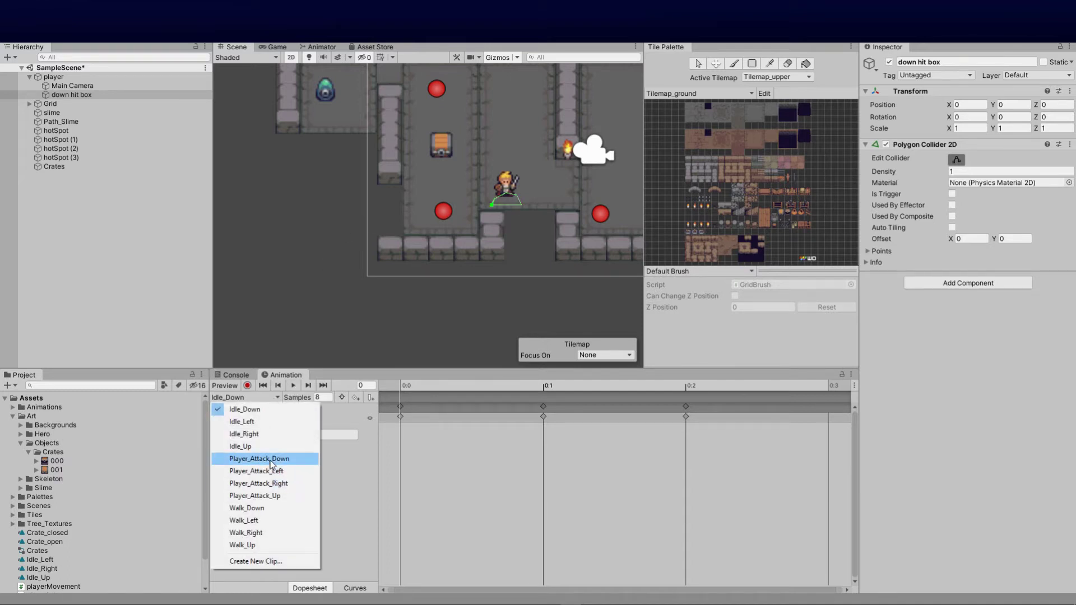
left_click(271, 459)
left_click(292, 386)
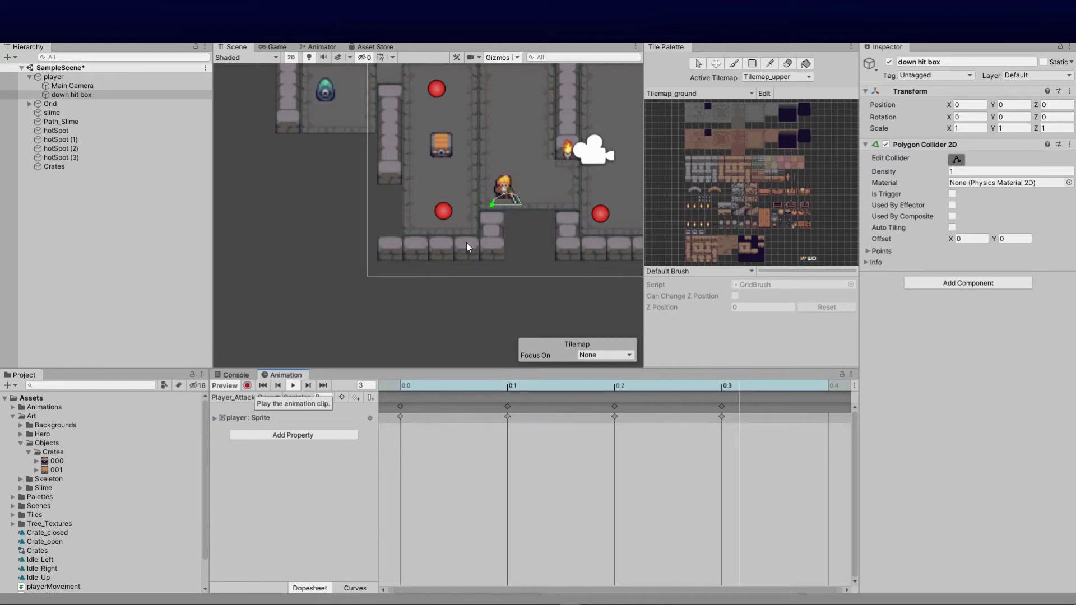
mouse_move(493, 206)
left_mouse_down()
mouse_move(521, 214)
mouse_move(520, 182)
mouse_move(493, 196)
mouse_move(492, 212)
left_mouse_up()
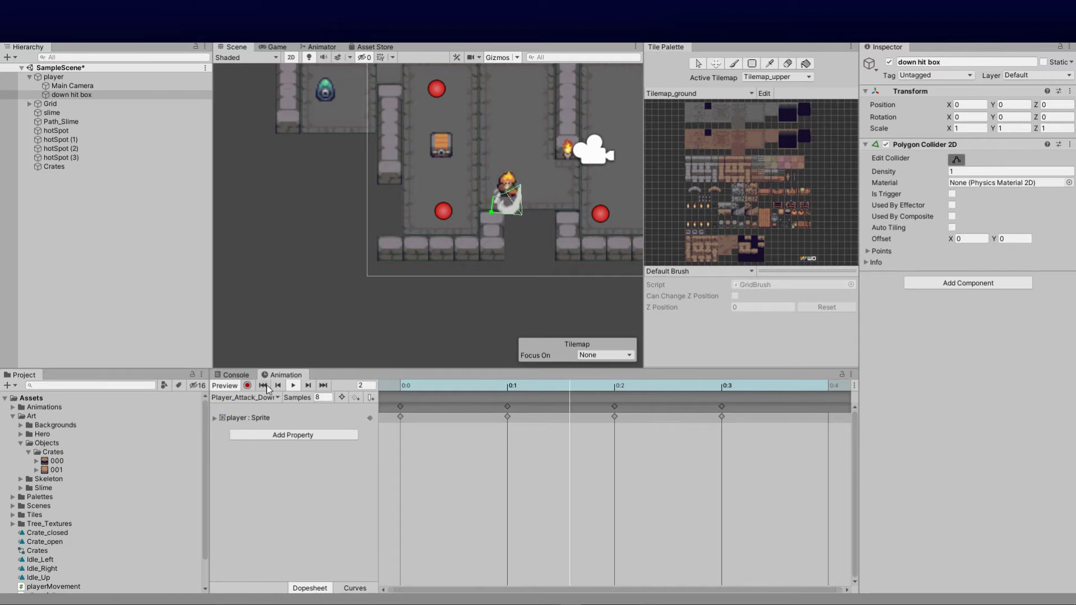
left_click(292, 387)
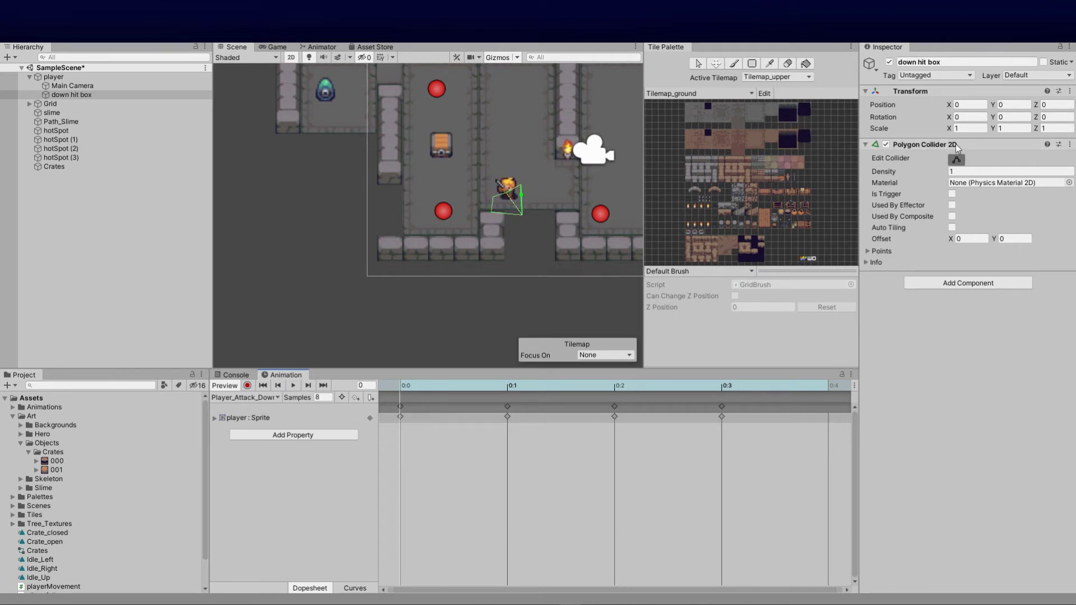
Deactivate the down hit box and set its Polygon Collider 2D as a trigger.
left_click(889, 63)
left_click(952, 194)
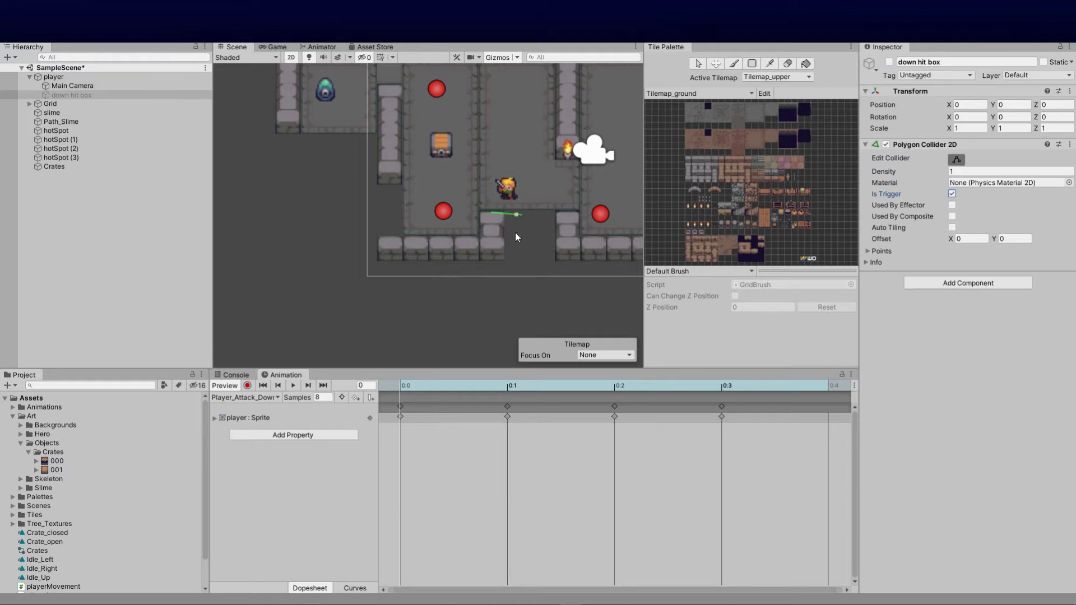
left_click_drag(536, 182, 540, 215)
Create an empty child object named "left hit box" under player and give it a Polygon Collider 2D.
left_click(61, 79)
right_click(61, 80)
left_click(96, 181)
left_click(937, 61)
key("Return")
left_click(968, 150)
left_click(950, 200)
Fit the left hit box's collider to the sword swing of the Player_Attack_Left clip and deactivate the object.
left_click(244, 397)
left_click(252, 473)
key("space")
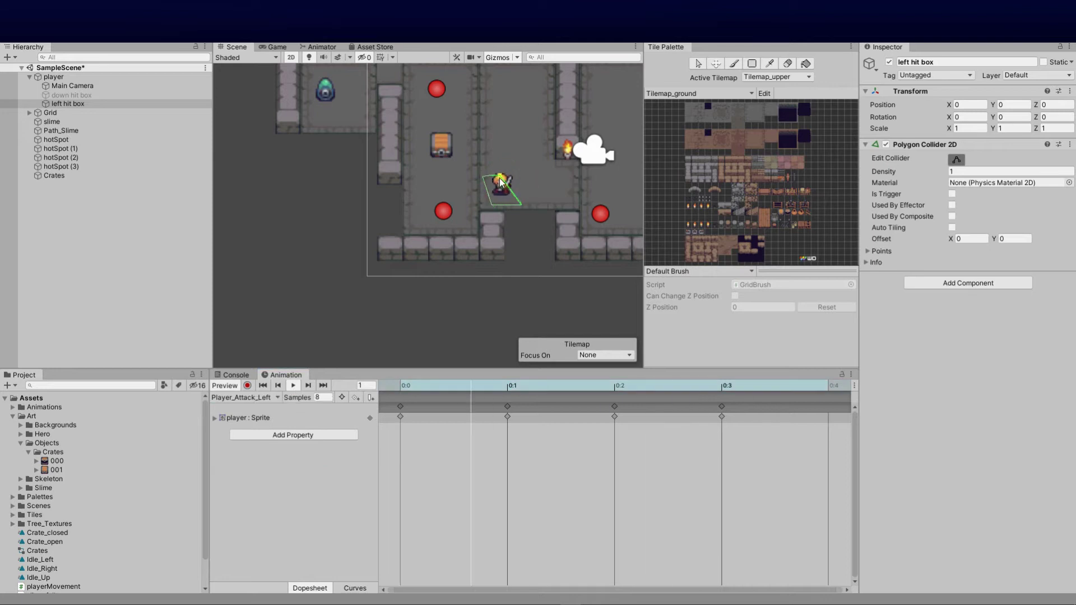
left_click(888, 63)
Create an empty child object named "right hit box" under player and add a Polygon Collider 2D to it.
left_click(56, 77)
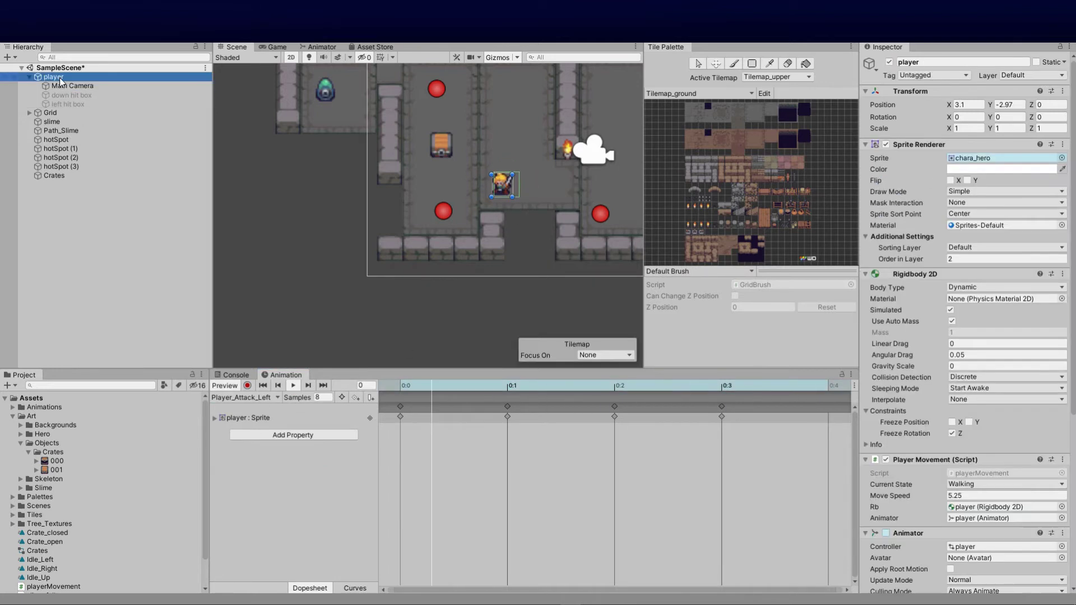
right_click(59, 77)
left_click(116, 183)
right_click(86, 114)
left_click(924, 62)
type("right hit box")
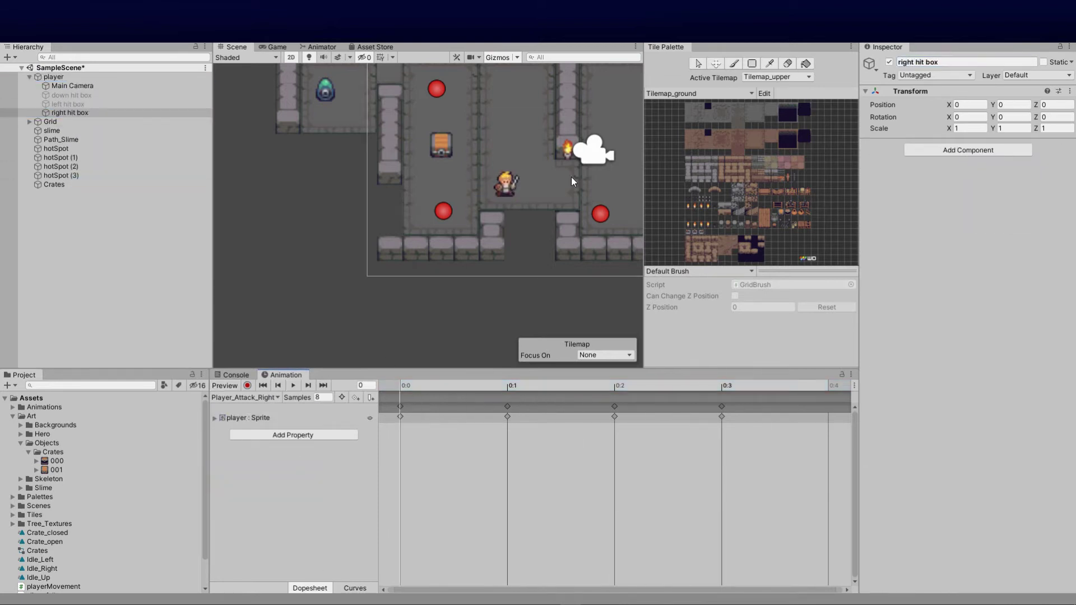
left_click(968, 150)
type("po")
left_click(975, 200)
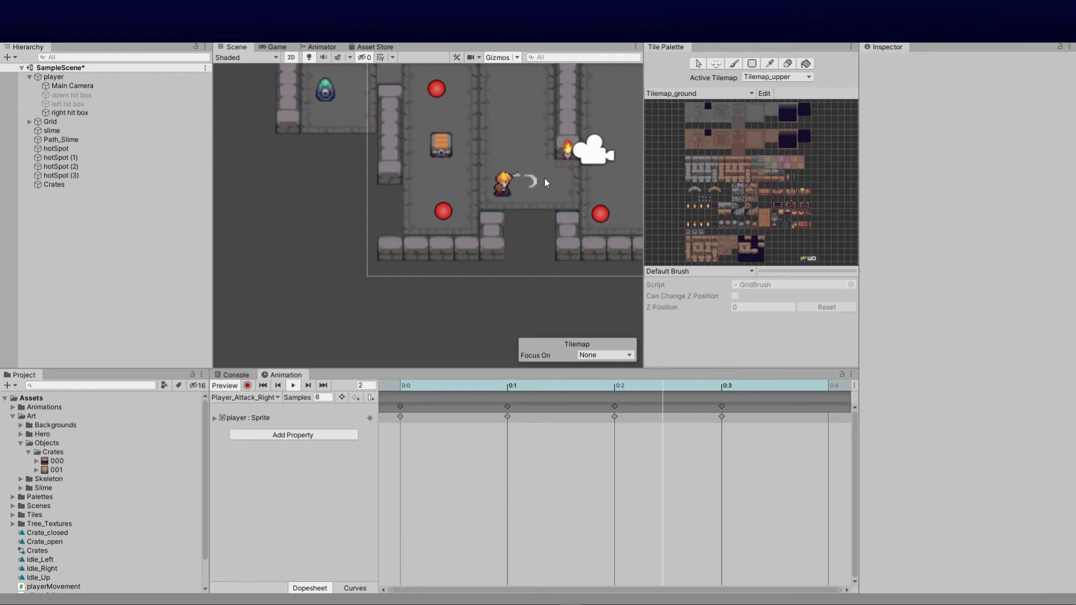
Fit the right hit box's collider to the Player_Attack_Right sword swing and make it a trigger on a deactivated object.
left_click(889, 61)
left_click(956, 159)
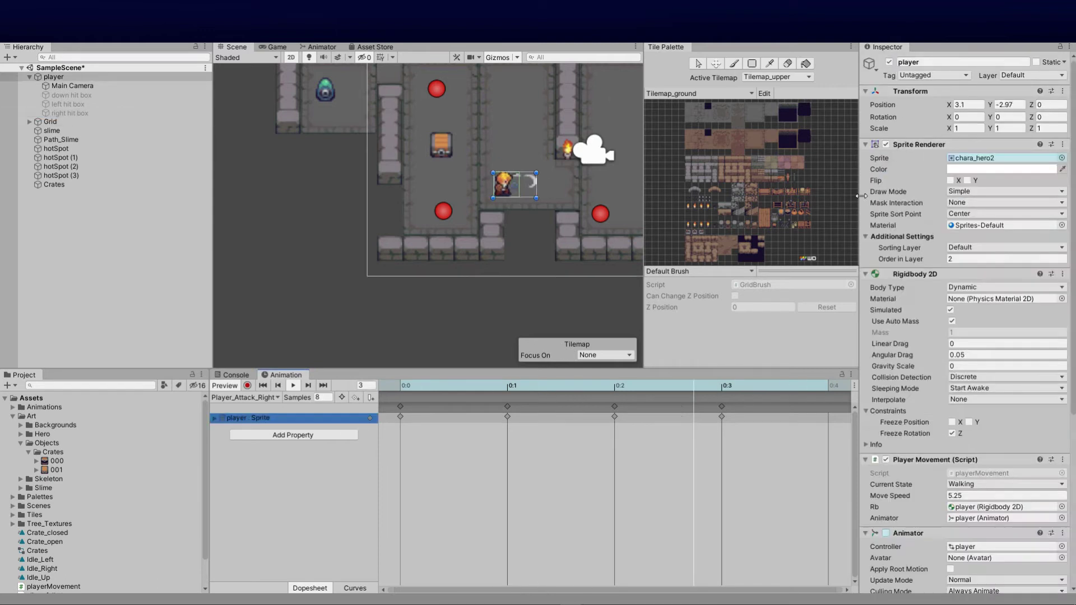
left_click_drag(542, 176, 514, 195)
left_click(951, 193)
Create an empty child object named "top hit box" under player and give it a Polygon Collider 2D.
right_click(54, 77)
left_click(84, 180)
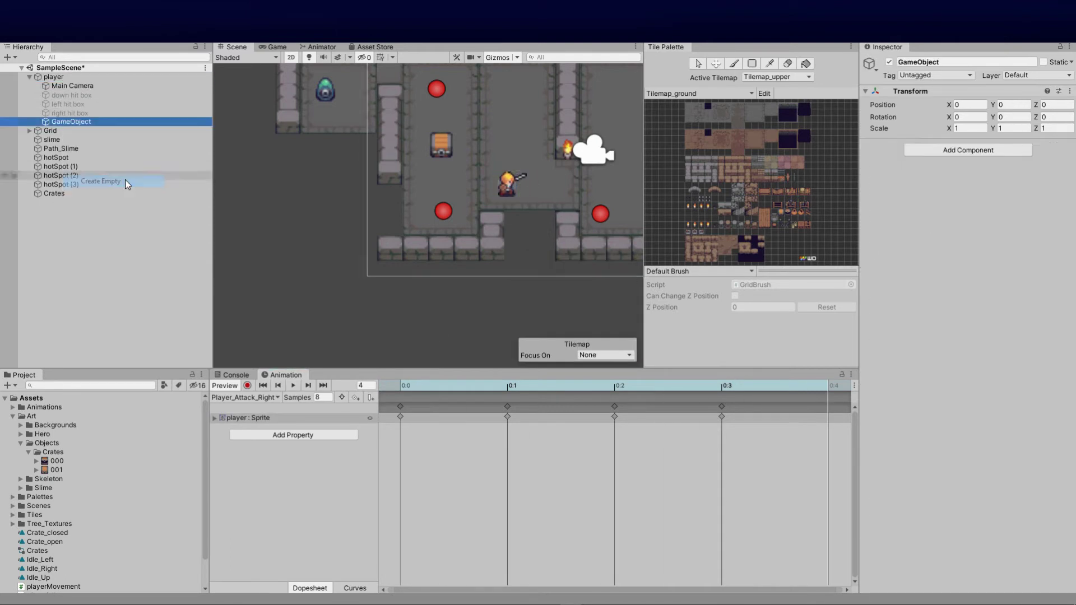
left_click(943, 62)
type("top hit box")
key("Return")
left_click(967, 150)
left_click(956, 200)
Preview the Player_Attack_Up clip and reshape the top hit box's collider around the upward sword swing.
left_click(245, 397)
left_click(242, 497)
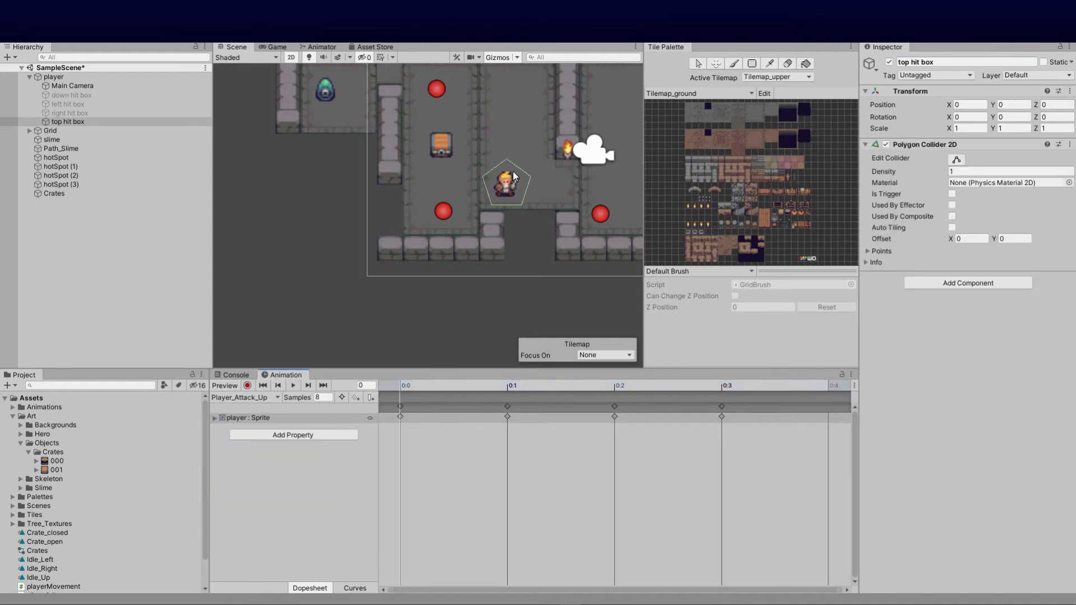
left_click(956, 159)
left_click_drag(518, 203, 490, 181)
left_click(323, 386)
Set the top hit box's collider as a trigger and deactivate the object.
left_click(952, 194)
left_click(888, 61)
Record a keyframe at 0:0 of the Player_Attack_Down clip that activates the down hit box.
left_click(72, 95)
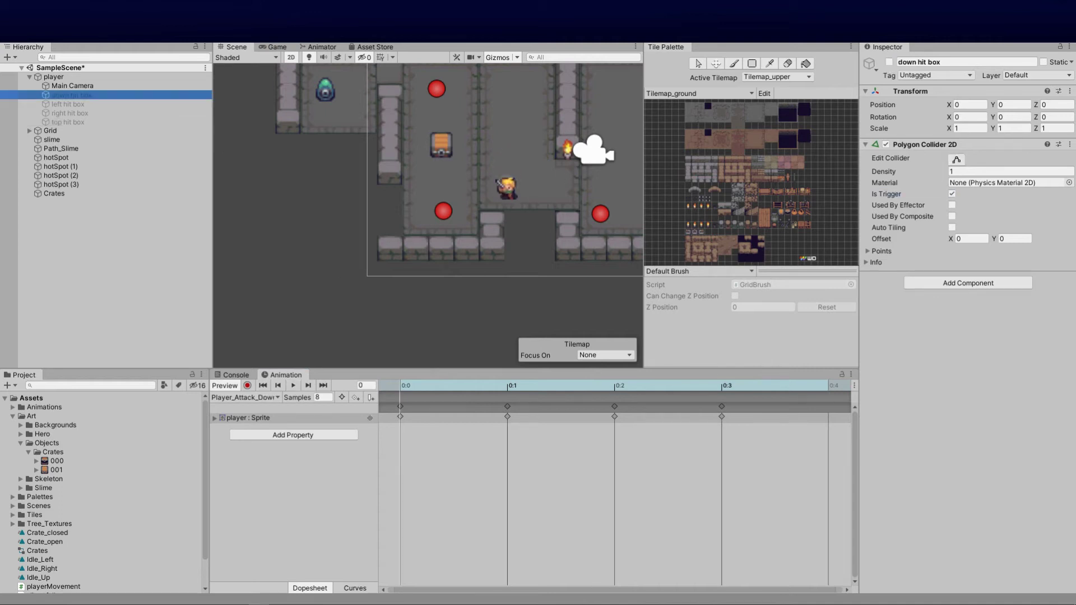
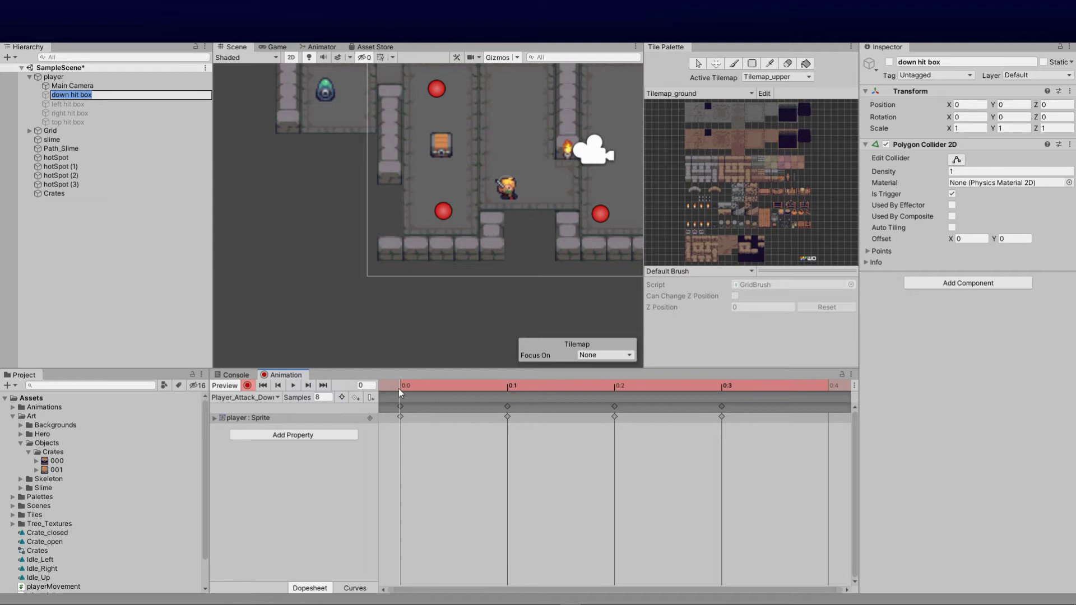
left_click(398, 403)
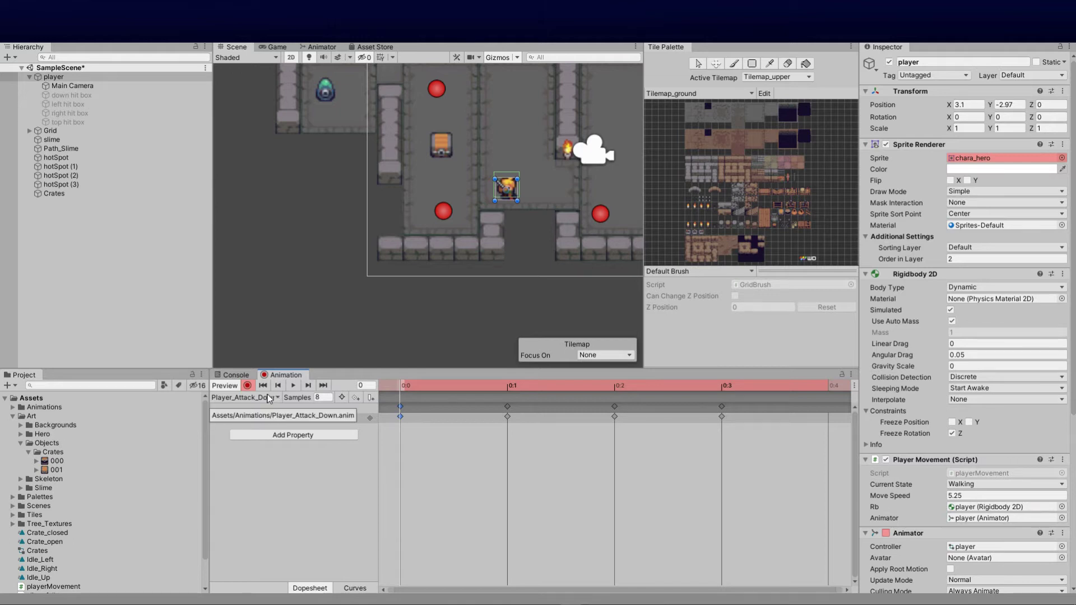
left_click(81, 95)
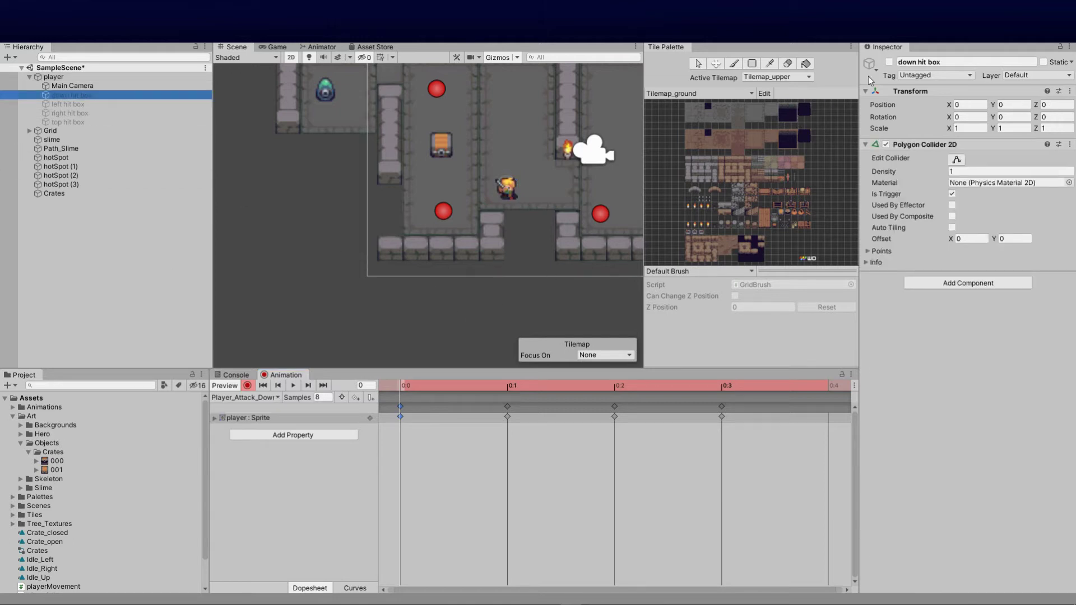
left_click(889, 61)
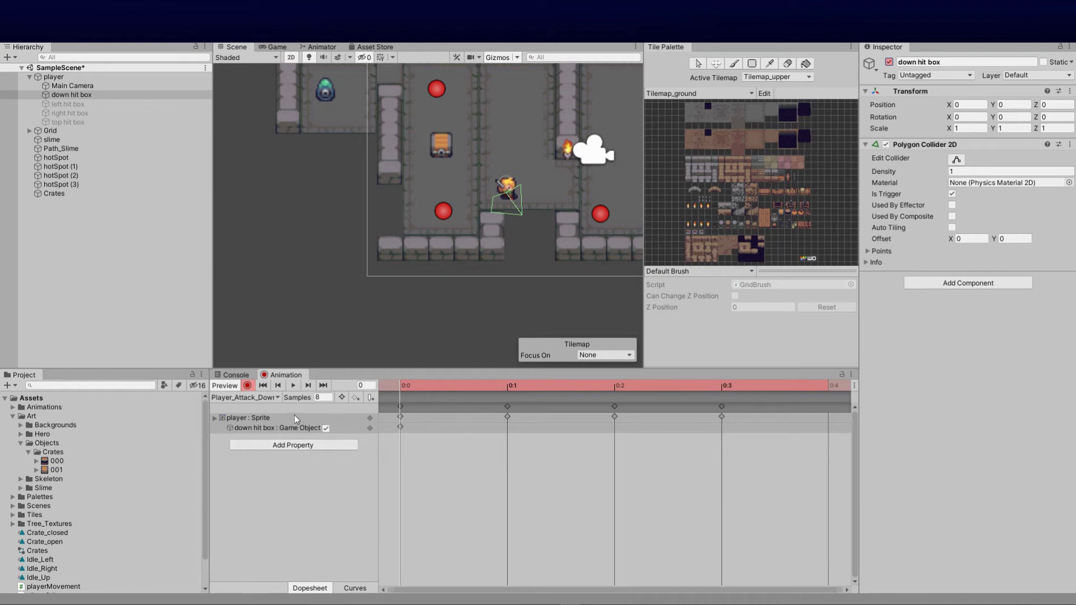
Record a keyframe at 0:4 of Player_Attack_Down that deactivates the down hit box, and end the recording.
left_click_drag(399, 385, 444, 385)
left_click(477, 385)
left_click_drag(478, 384, 696, 388)
left_click(828, 386)
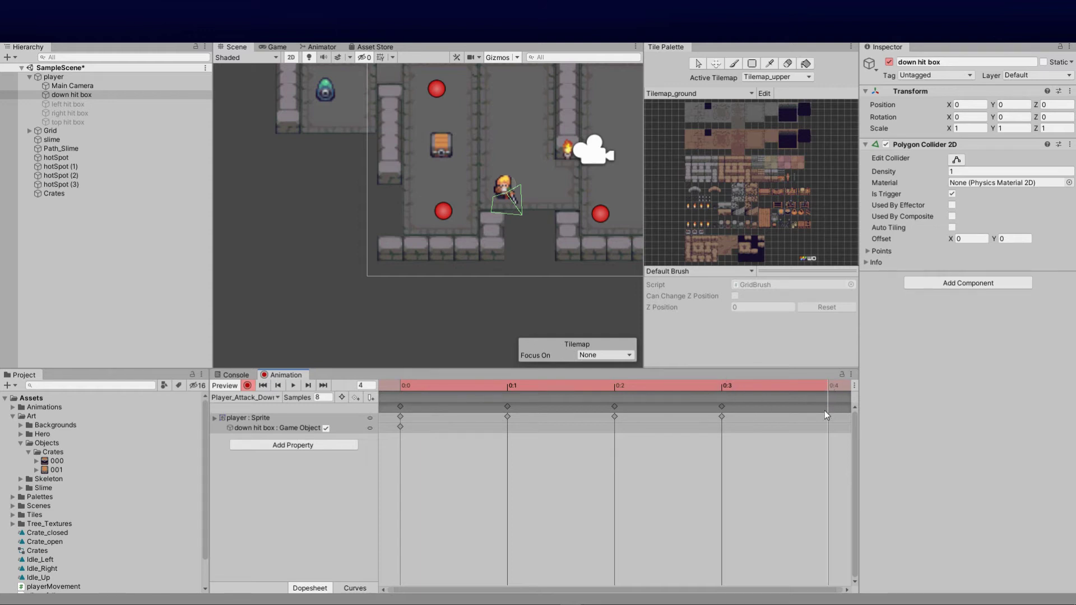
left_click(889, 62)
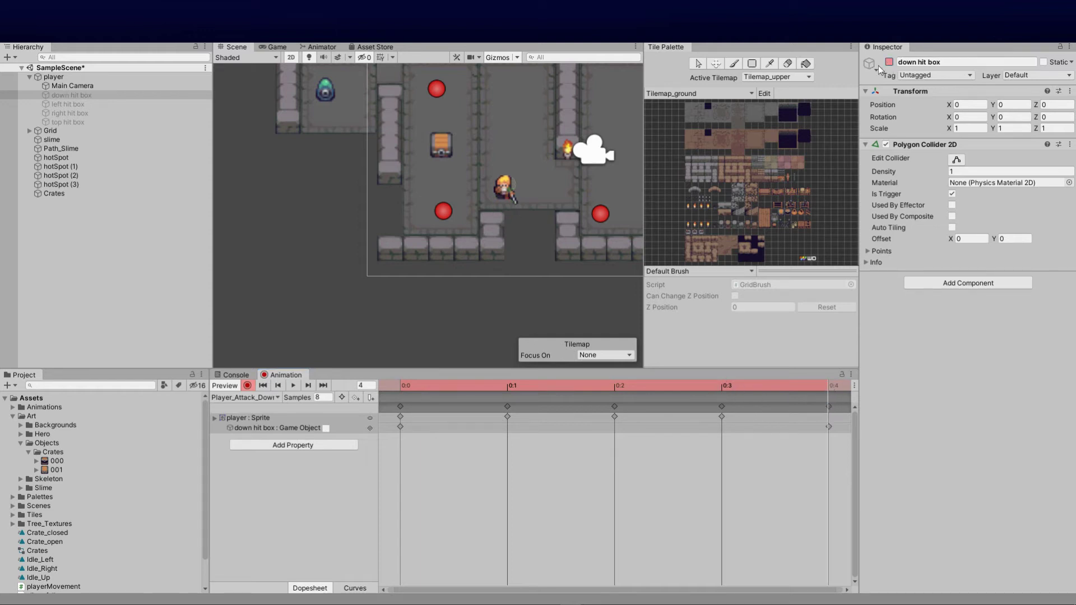
left_click(248, 386)
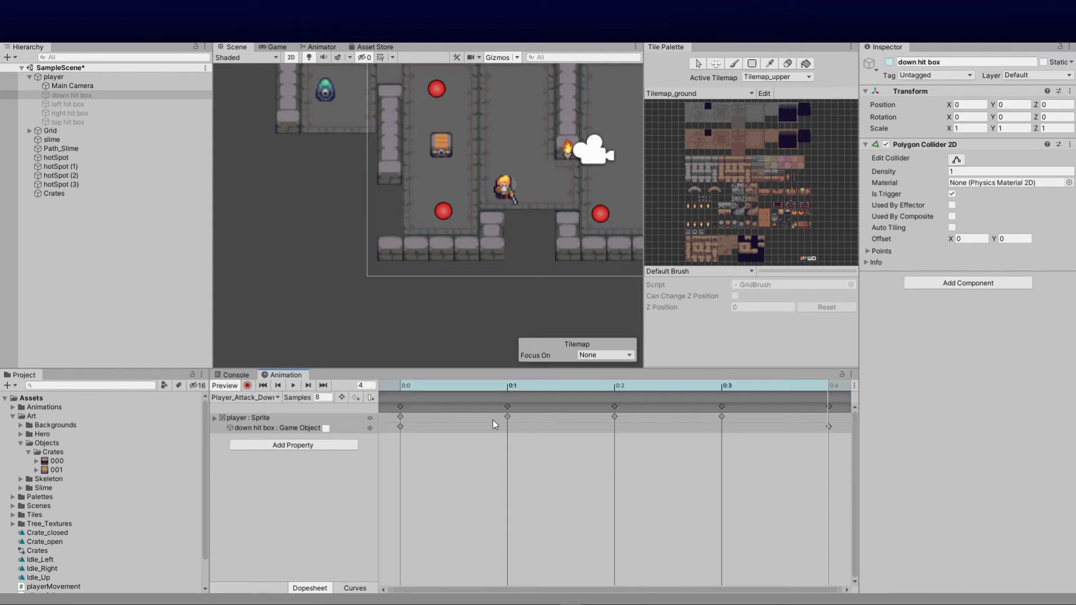
Scrub through the Player_Attack_Down clip from 0:0 to 0:4 to check when the down hit box is active.
left_click(401, 388)
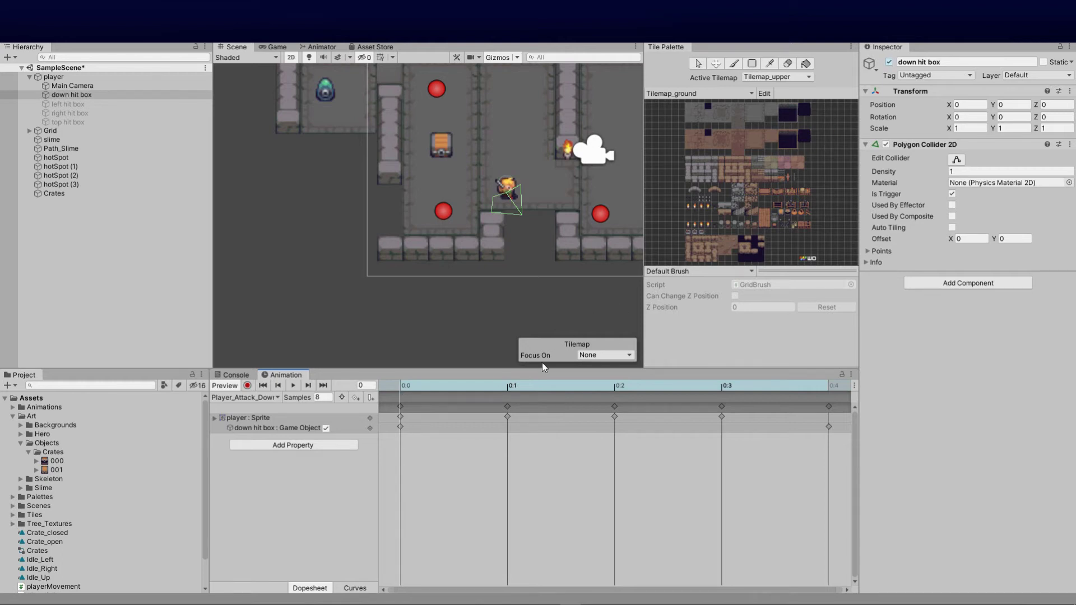
left_click(513, 385)
left_click(614, 385)
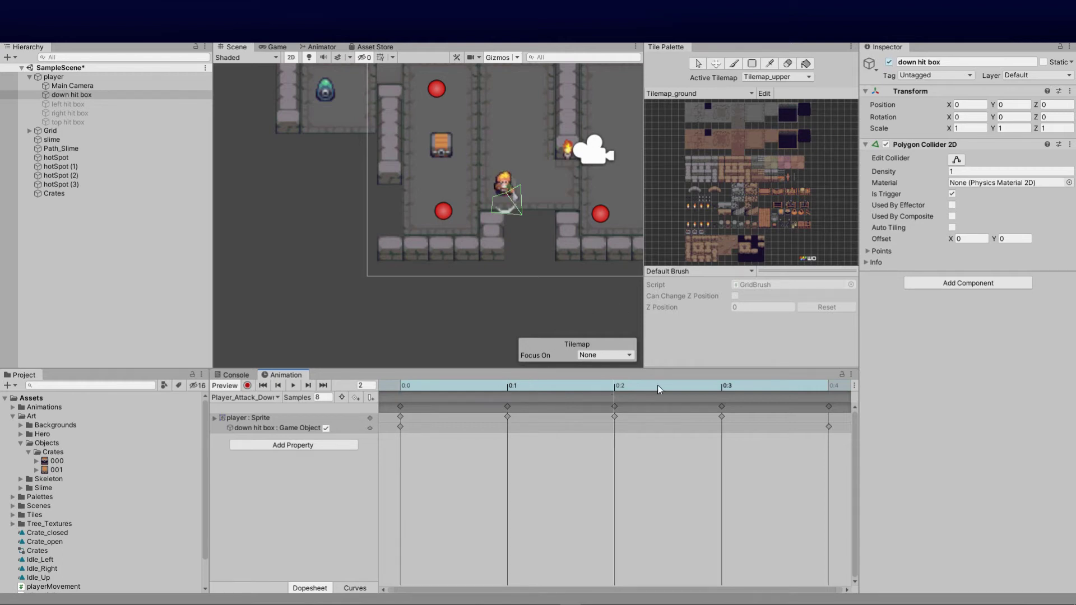
left_click(721, 387)
left_click(828, 386)
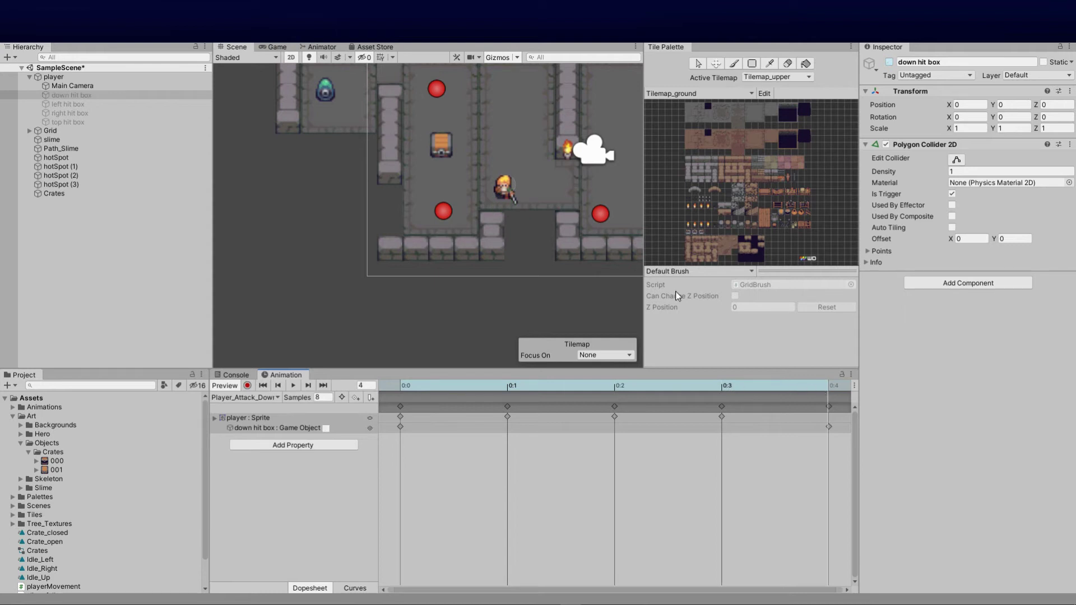
key("comma")
left_click(828, 386)
Record a keyframe at 0:0 of the Player_Attack_Left clip that activates the left hit box.
left_click(85, 103)
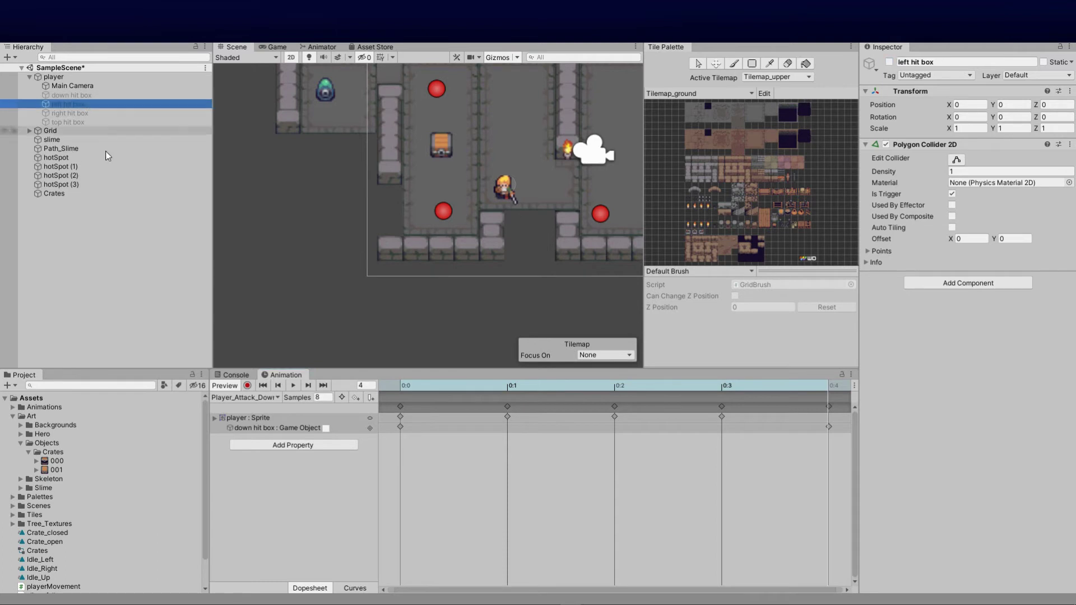
left_click(262, 395)
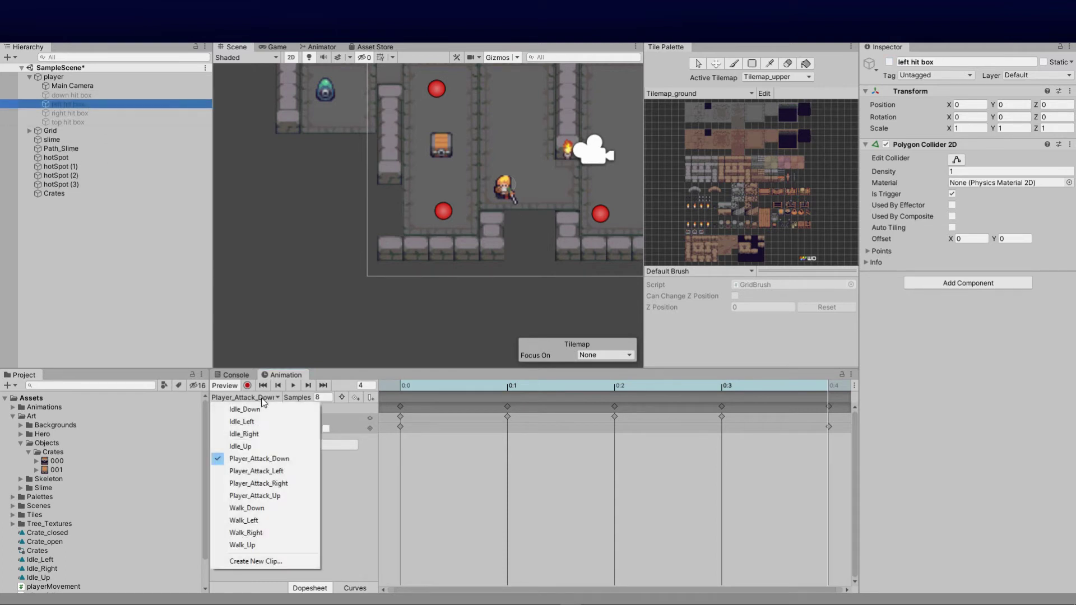
left_click(247, 471)
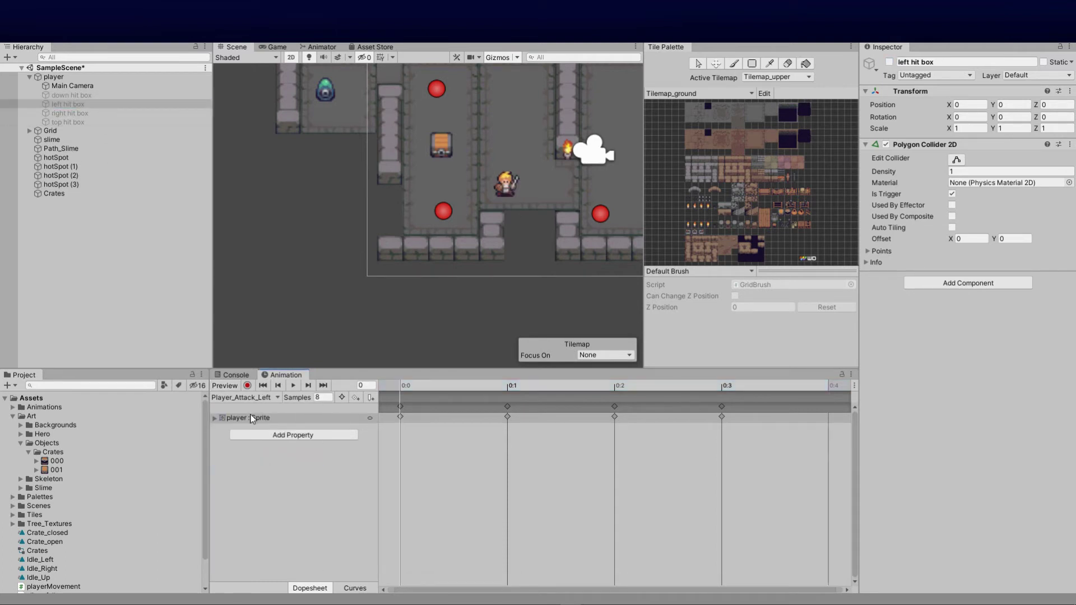
left_click(247, 385)
left_click(889, 61)
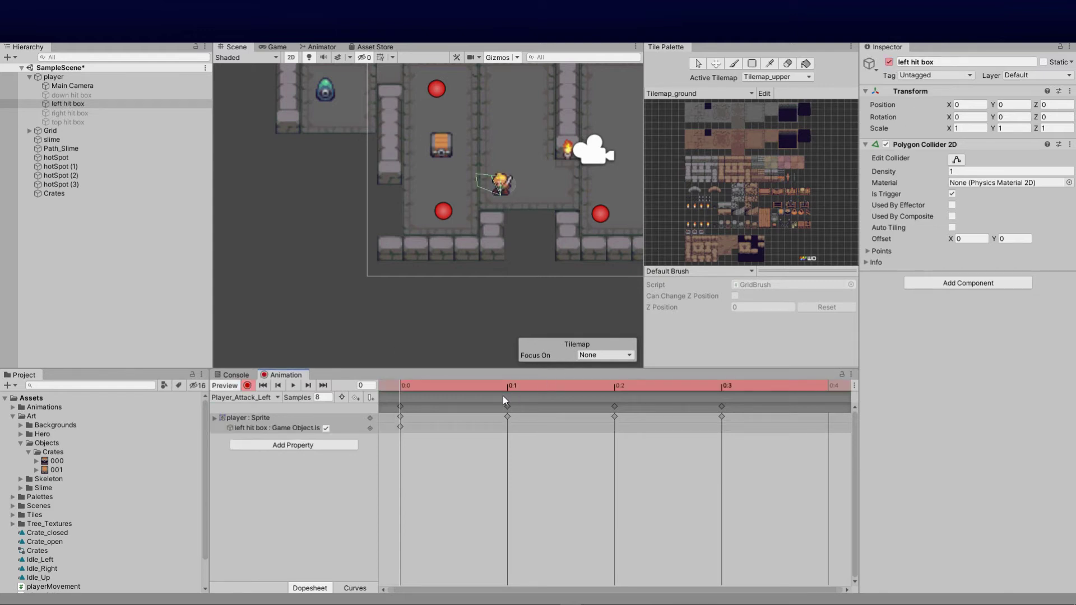
Record a keyframe at 0:3 of Player_Attack_Left that deactivates the left hit box, and end the recording.
left_click_drag(507, 384, 726, 390)
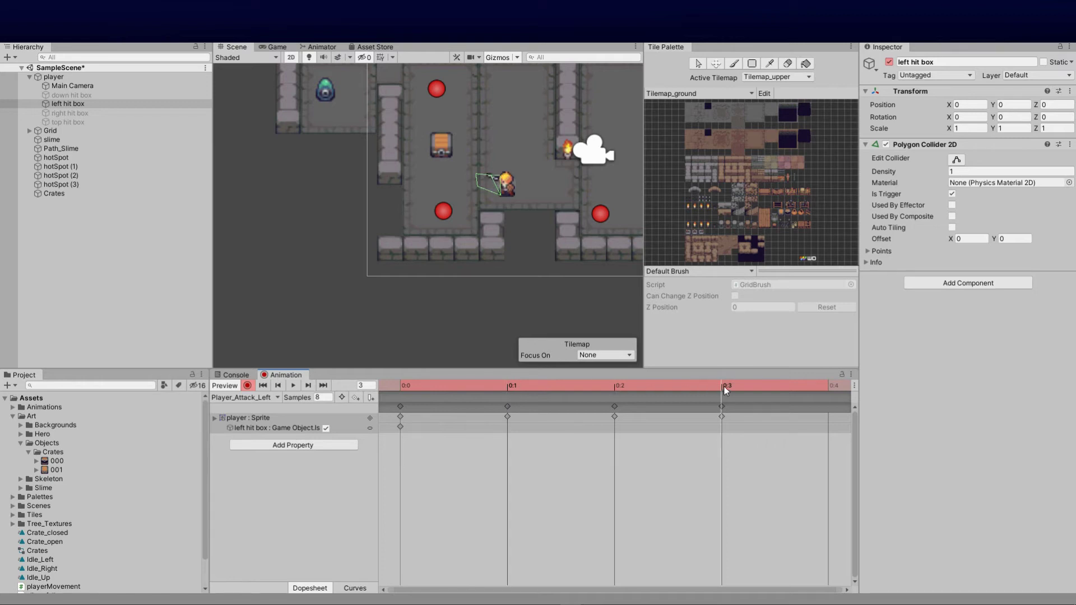
left_click(889, 63)
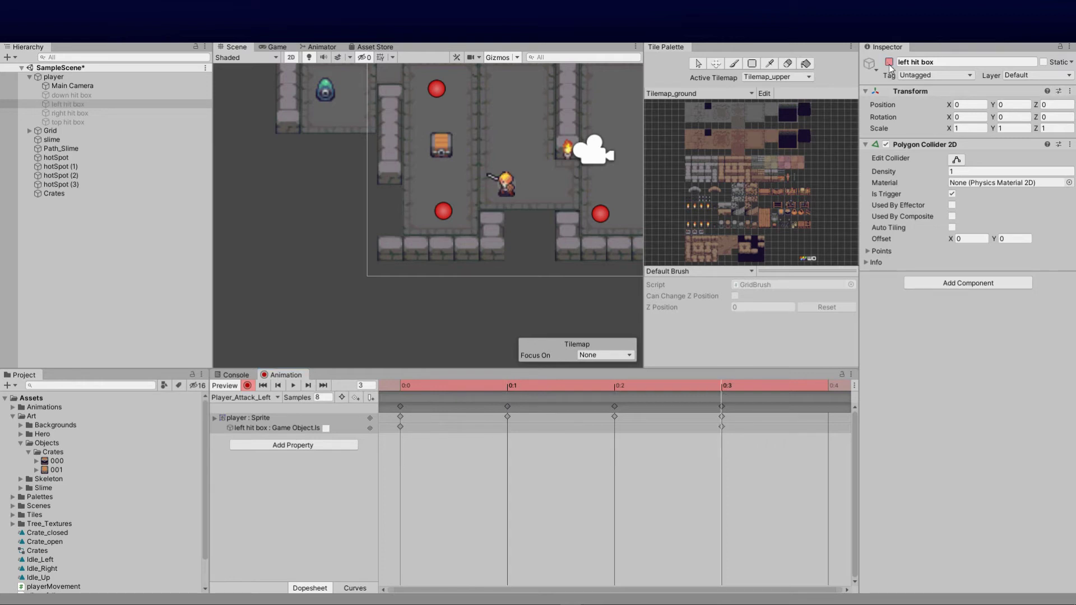
left_click(247, 386)
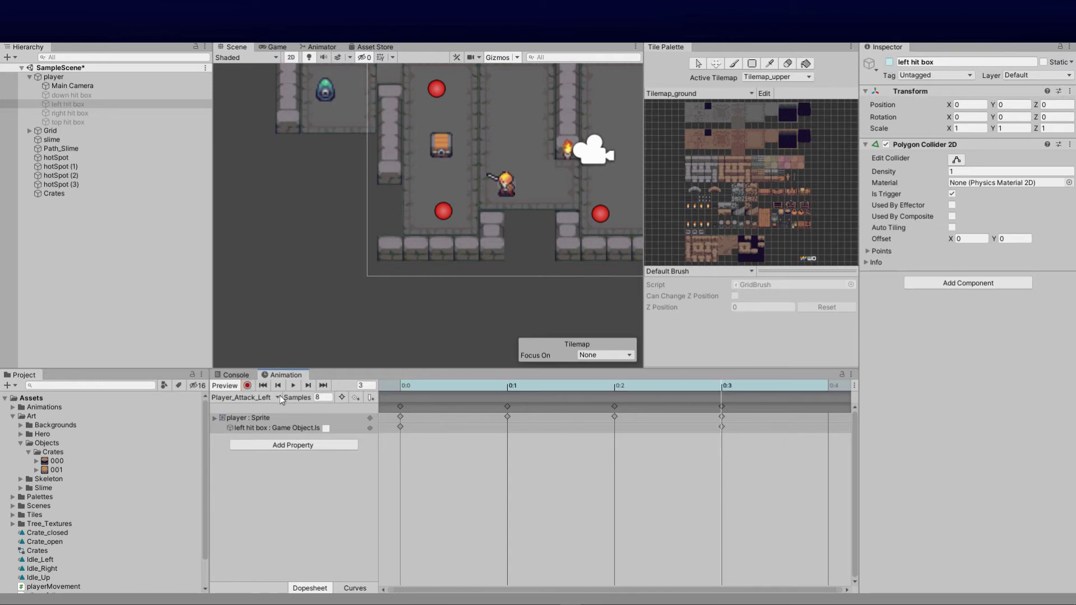
Record a keyframe at 0:0 of the Player_Attack_Right clip that activates the right hit box.
left_click(274, 396)
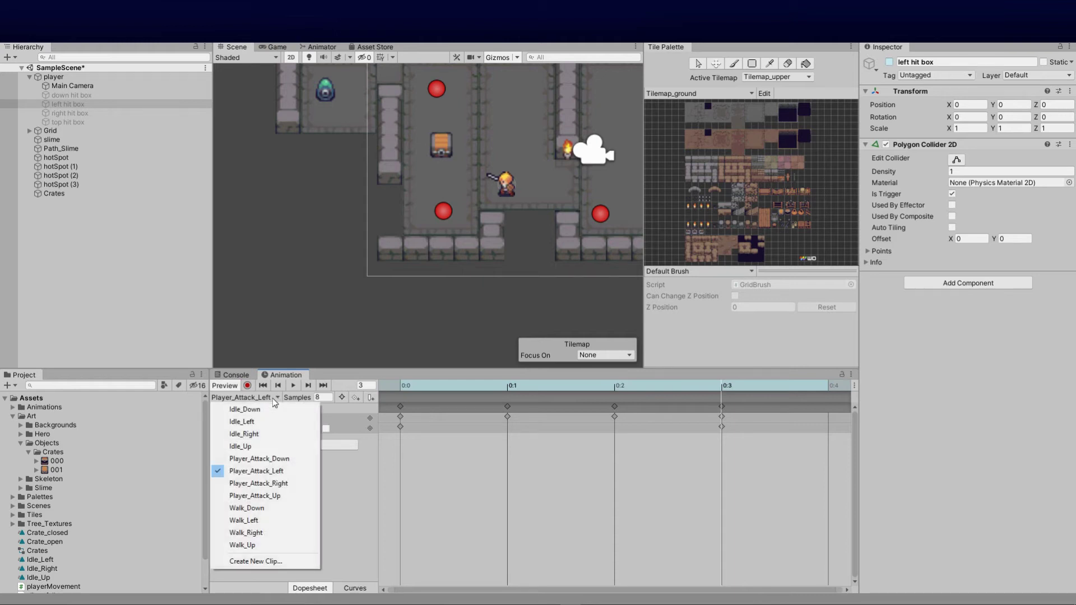
left_click(264, 482)
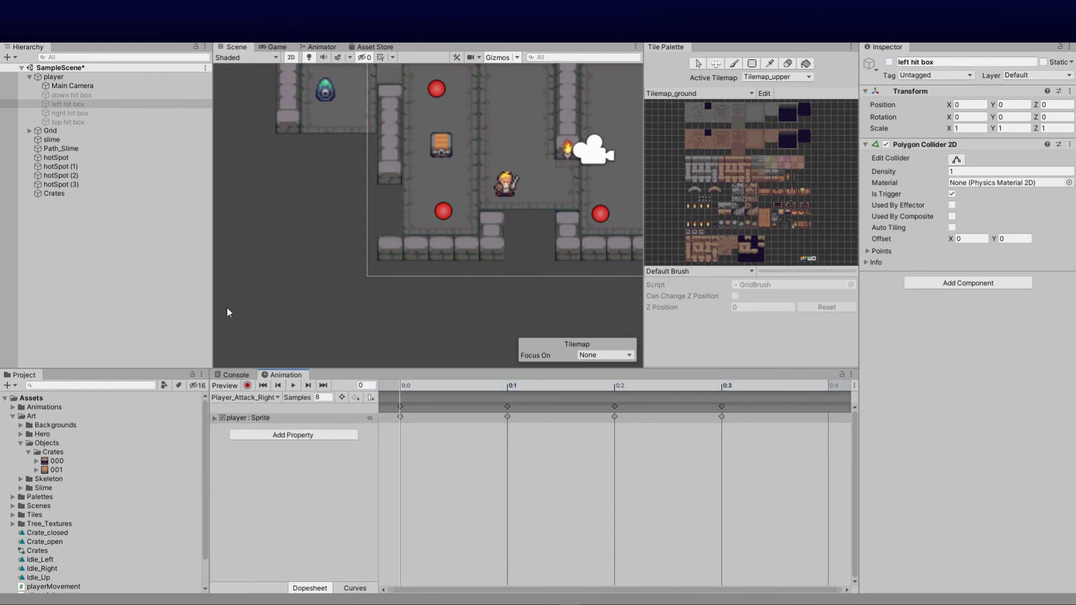
left_click(89, 112)
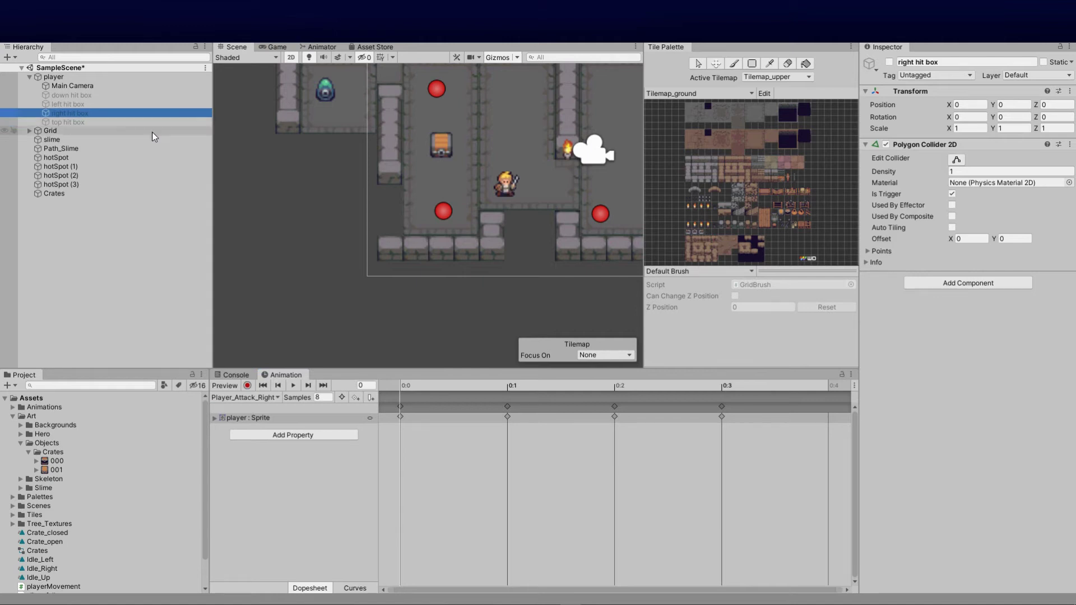
left_click(247, 385)
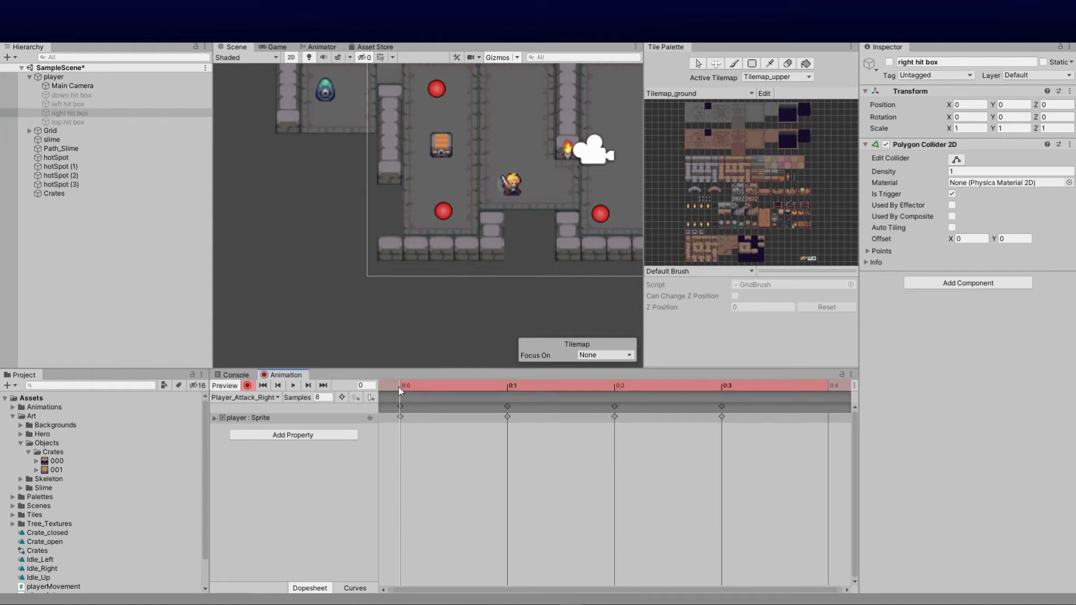
left_click(889, 62)
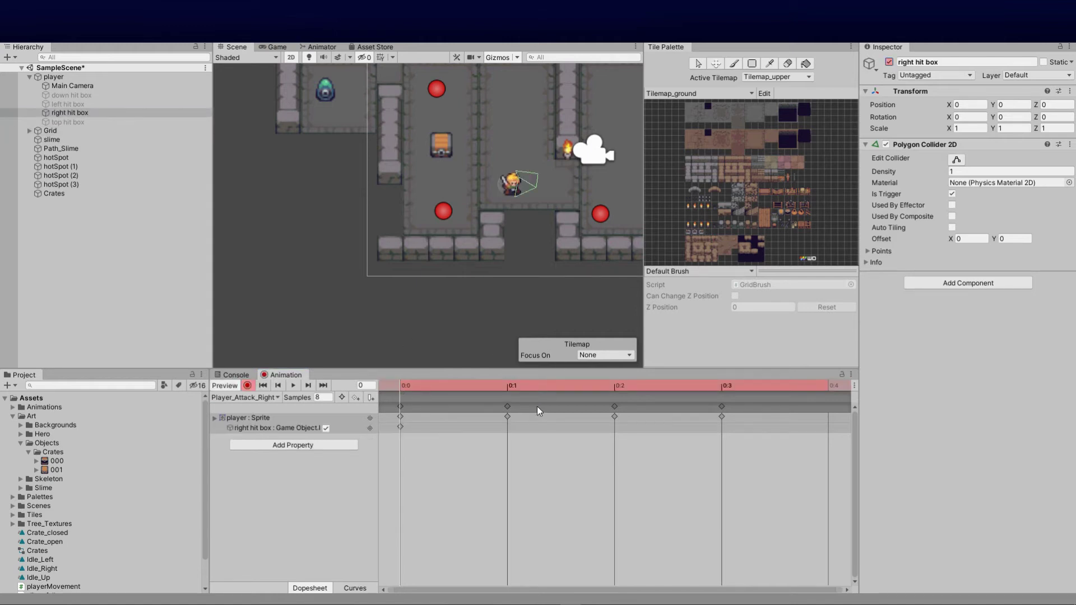
Record a keyframe at 0:4 of Player_Attack_Right that deactivates the right hit box, and end the recording.
left_click(510, 389)
left_click(617, 391)
left_click(718, 393)
left_click(825, 387)
left_click(889, 62)
left_click(247, 385)
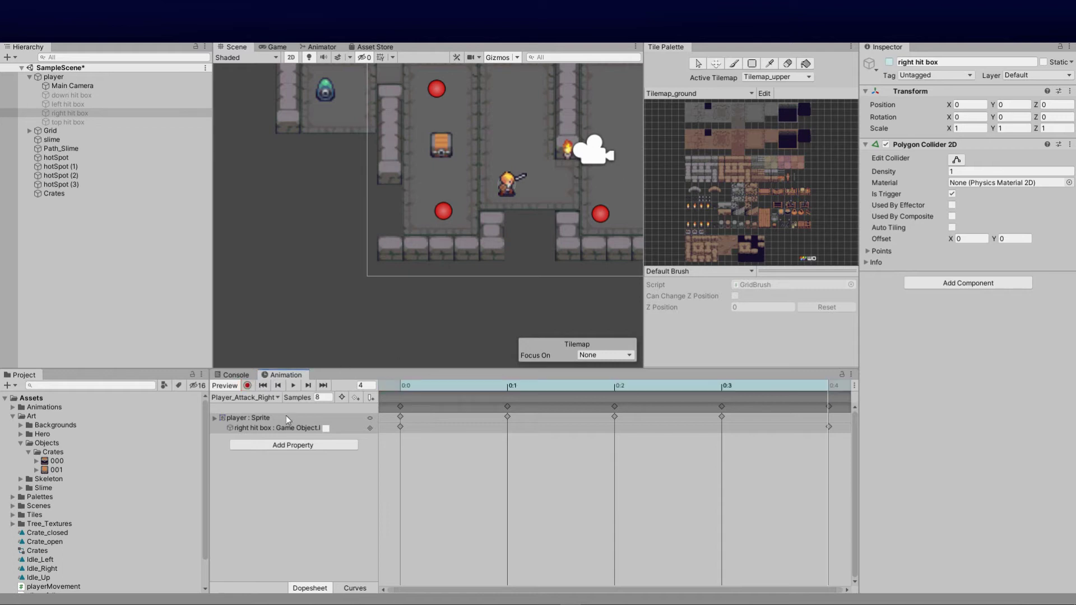
Record a keyframe at 0:0 of the Player_Attack_Up clip that activates the top hit box.
left_click(82, 122)
left_click(255, 398)
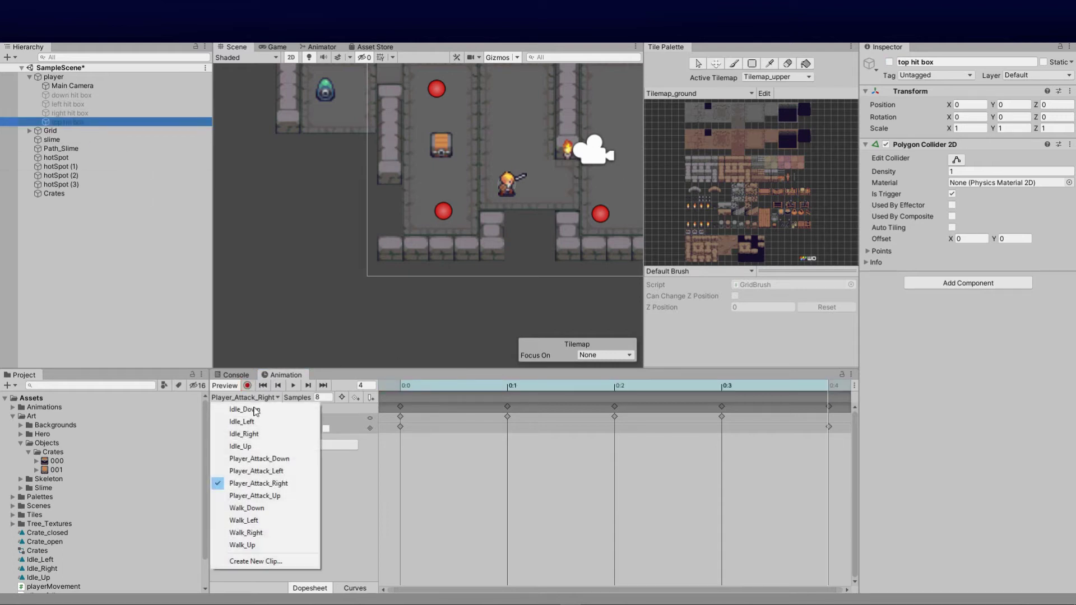
left_click(255, 495)
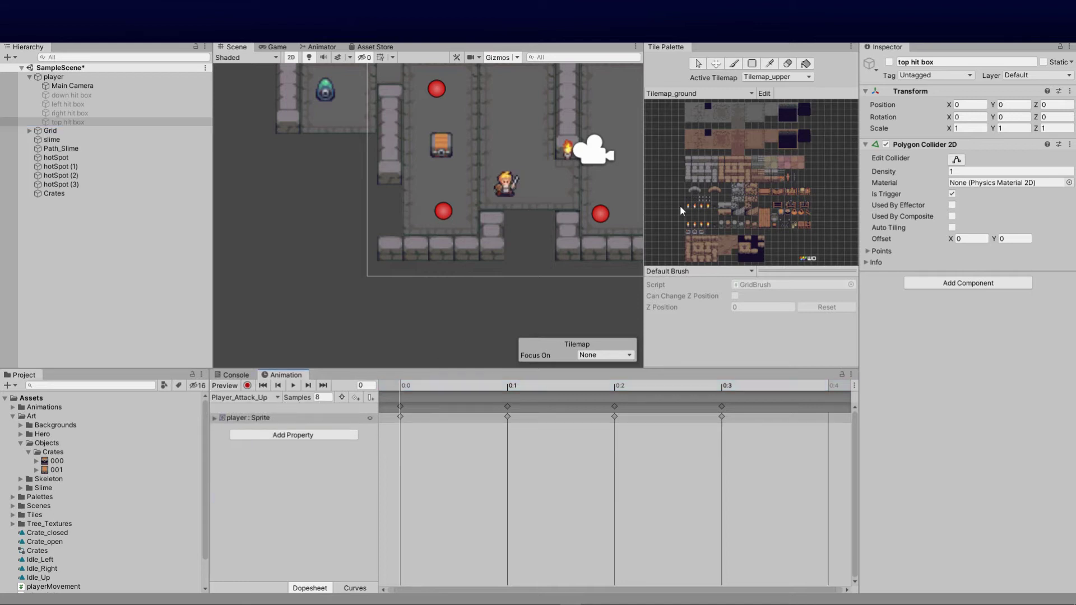
left_click(247, 385)
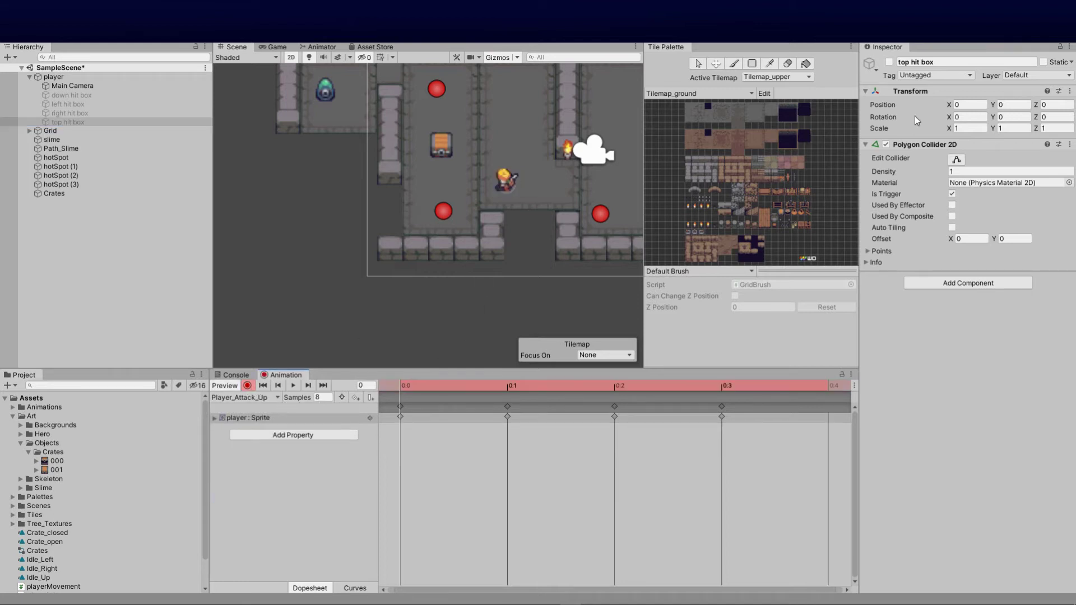
left_click(889, 61)
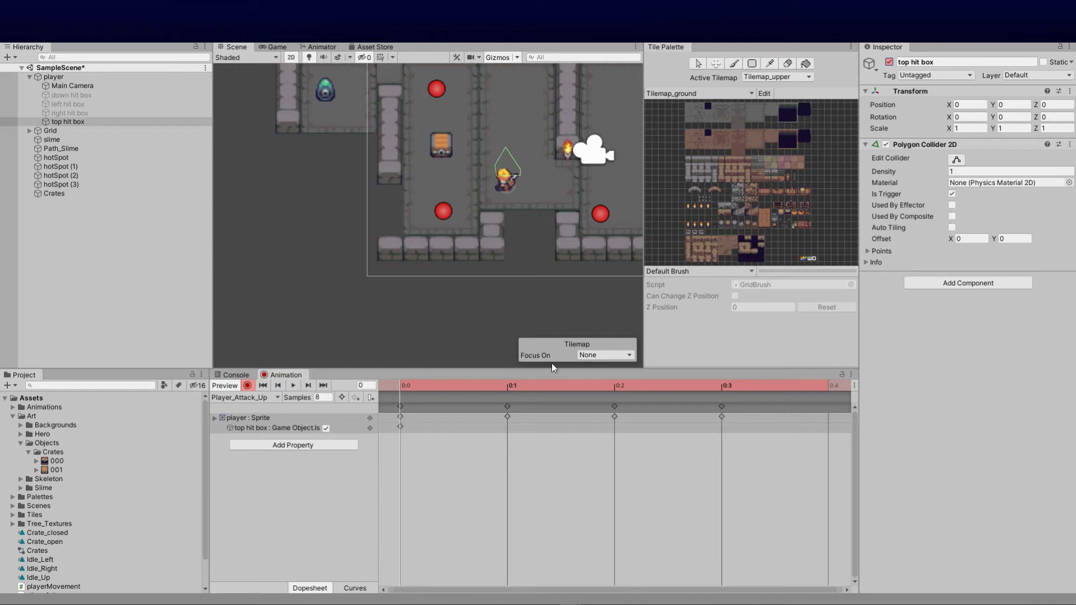
Record a keyframe at 0:4 of Player_Attack_Up that deactivates the top hit box, and end the recording.
left_click(512, 385)
left_click(624, 386)
left_click(727, 385)
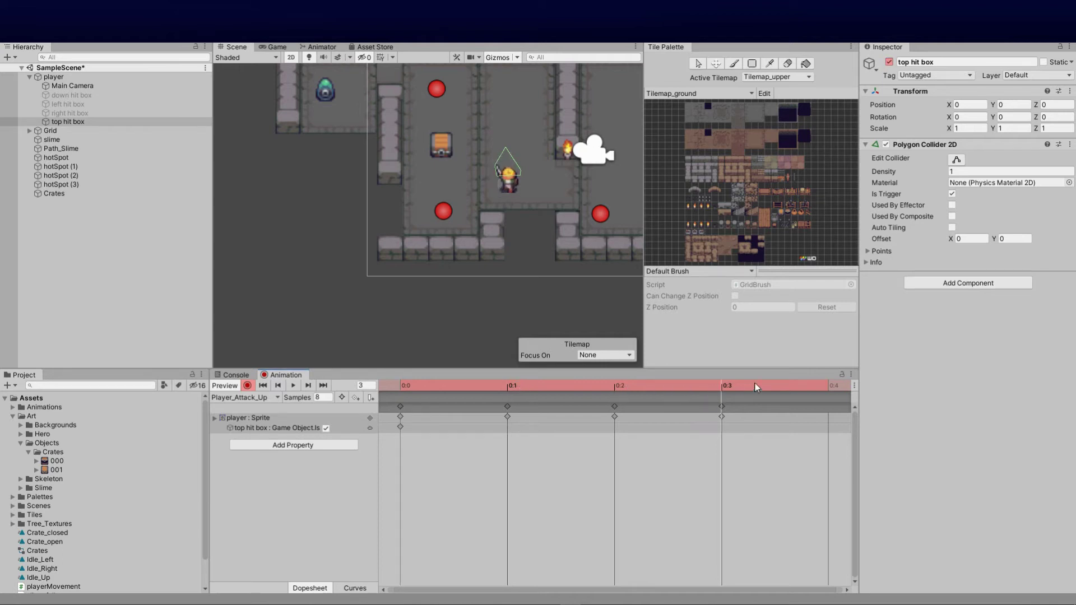
left_click(823, 386)
left_click(889, 61)
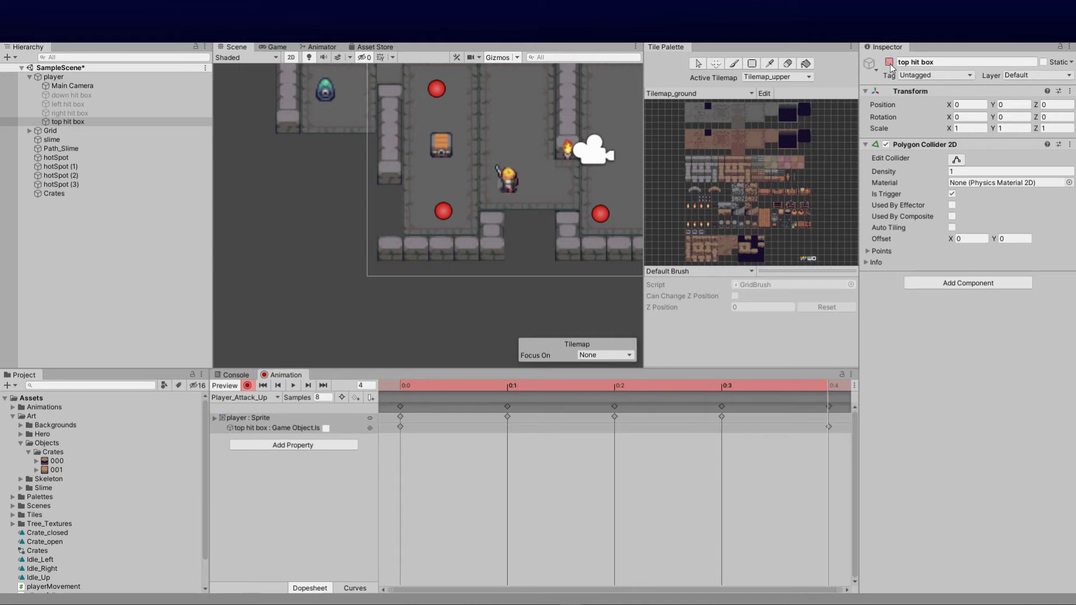
left_click(247, 385)
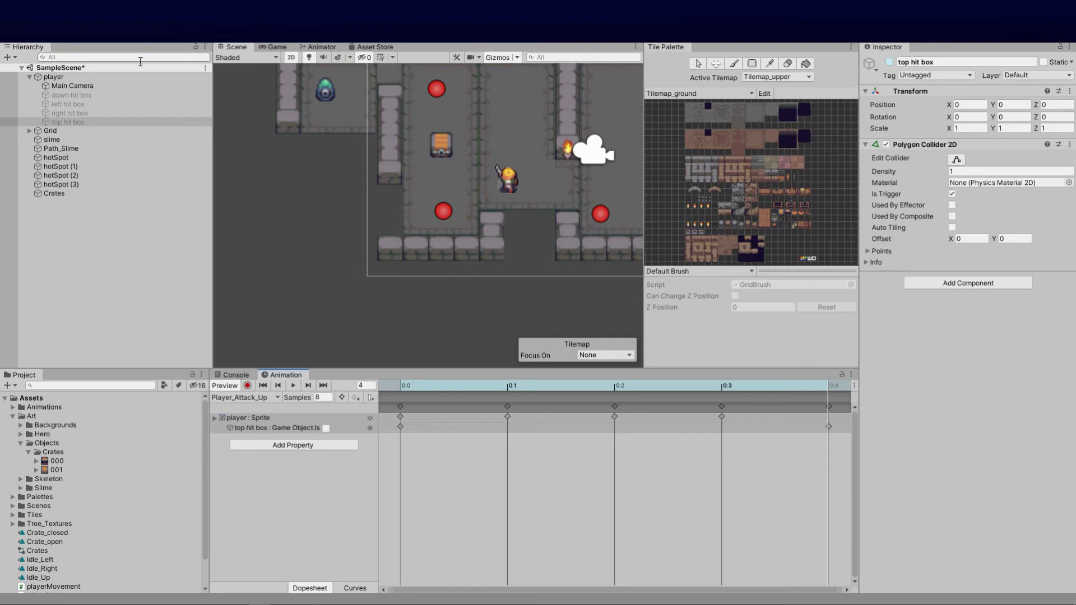
Create a transition from Crate_closed to Crate_open in the Crates object's animator controller.
scroll(337, 163, "down", 2)
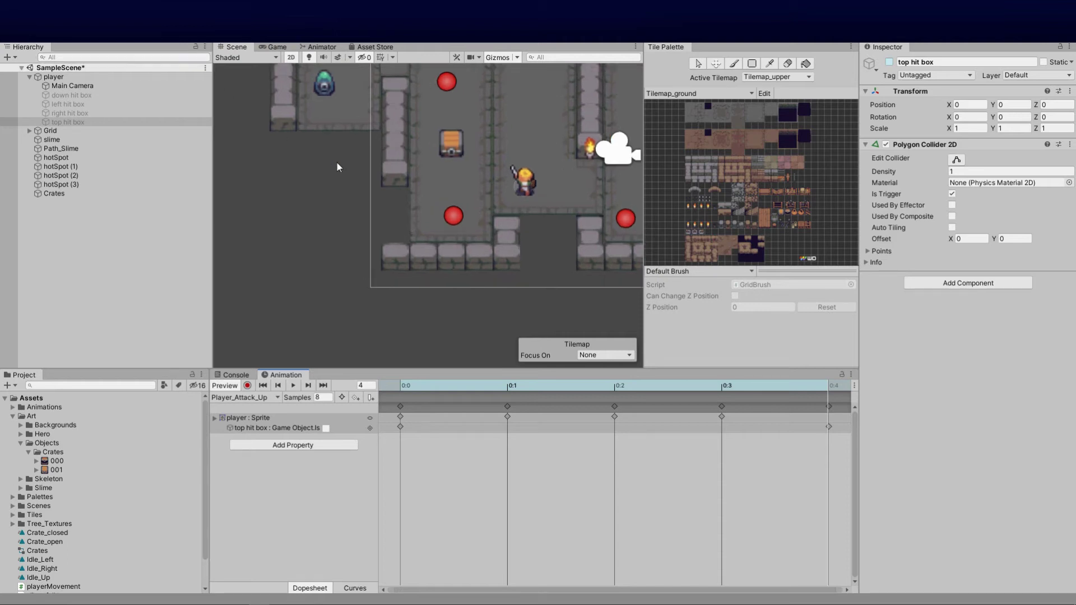
left_click(439, 144)
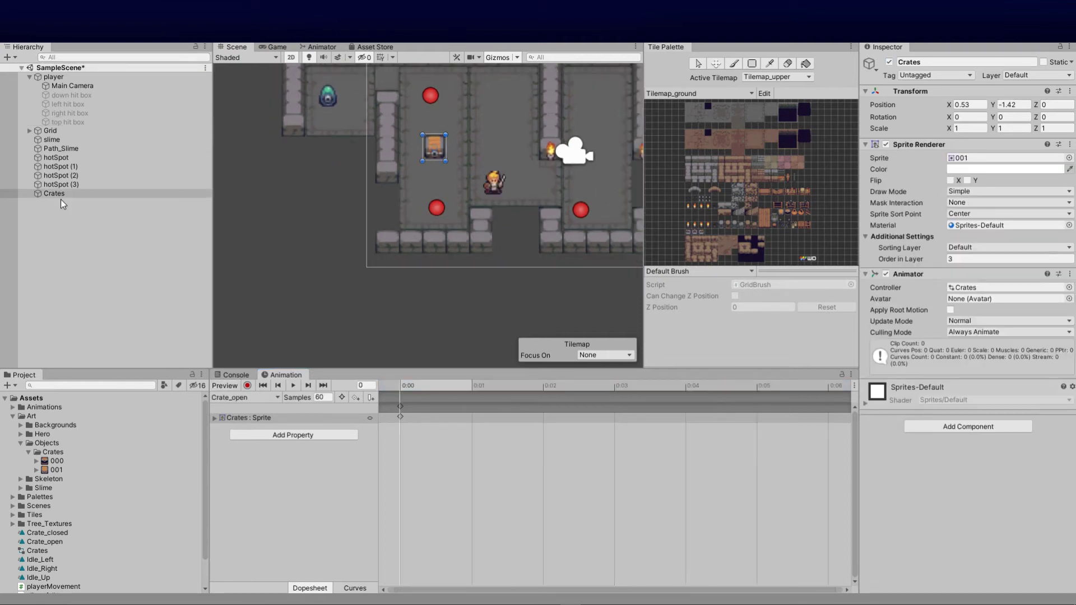
left_click(317, 46)
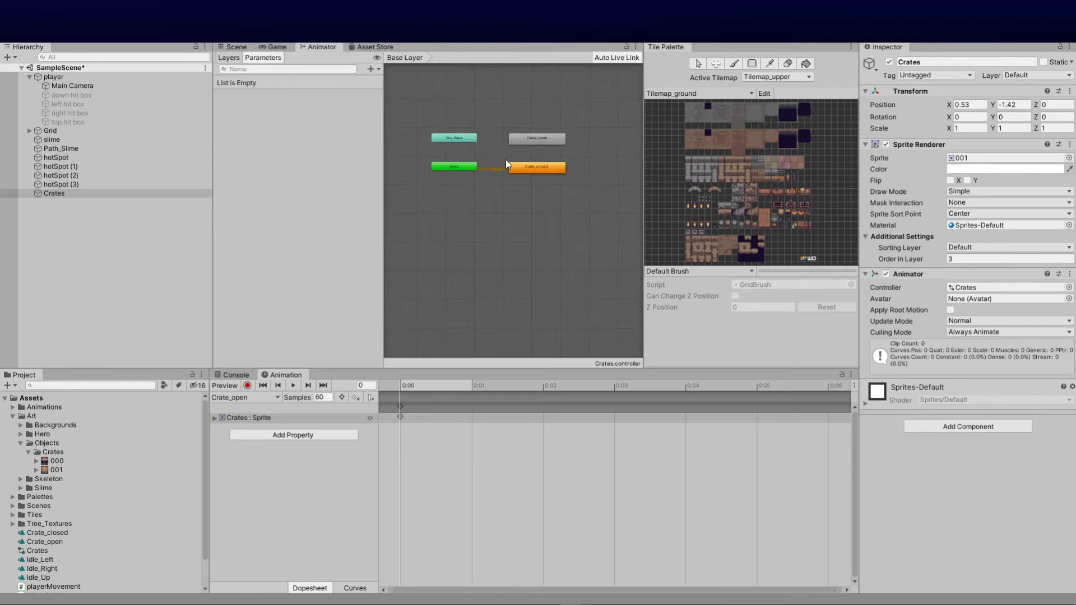
left_click(540, 143)
left_click(542, 175)
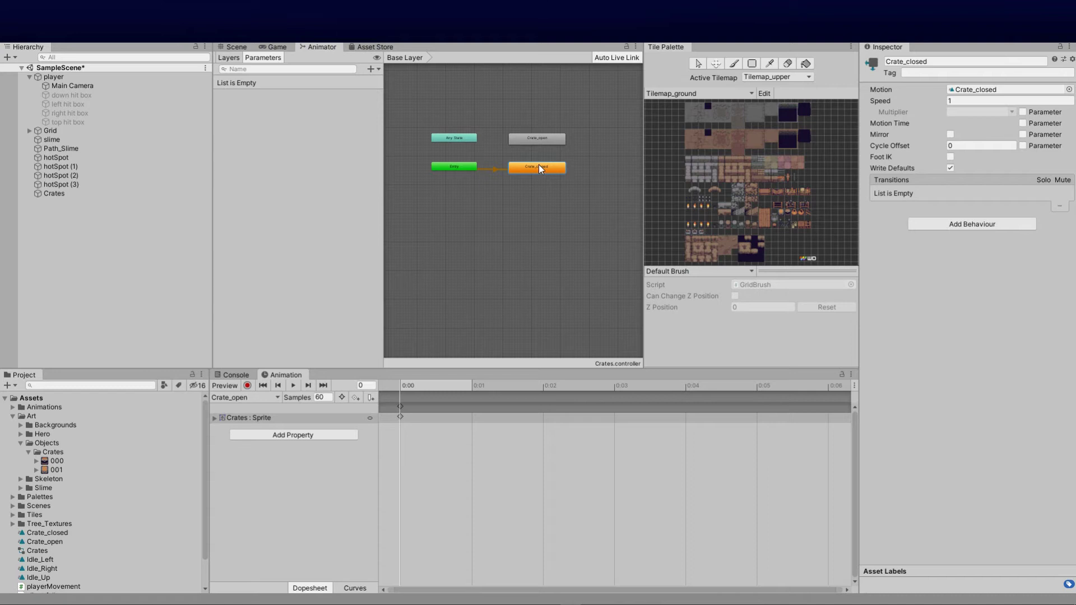
right_click(539, 164)
left_click(560, 172)
left_click(541, 136)
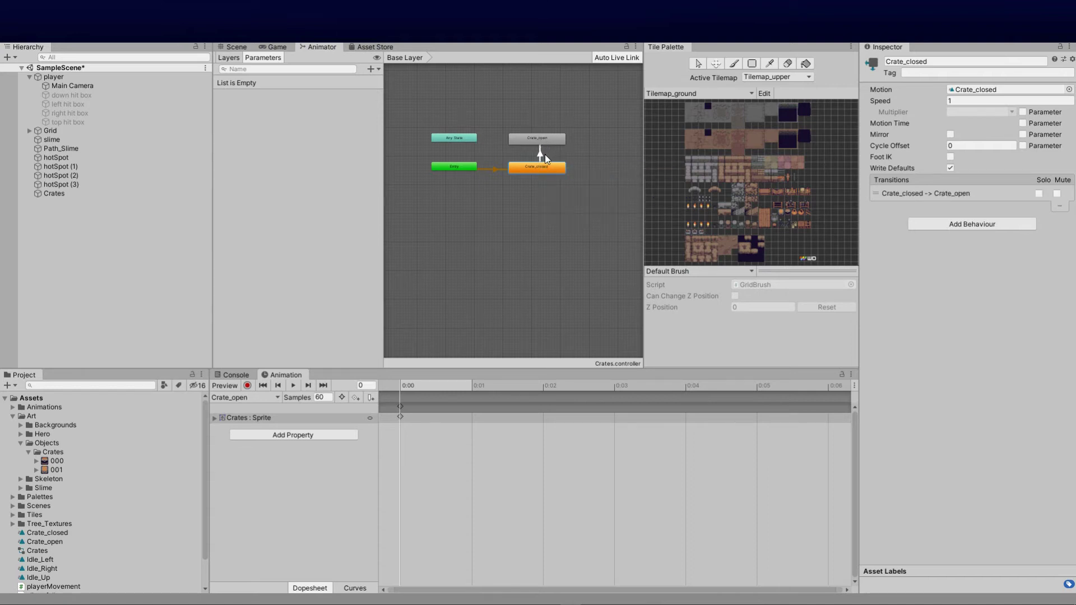
Add a Bool parameter named open to the Crates animator controller.
left_click(332, 122)
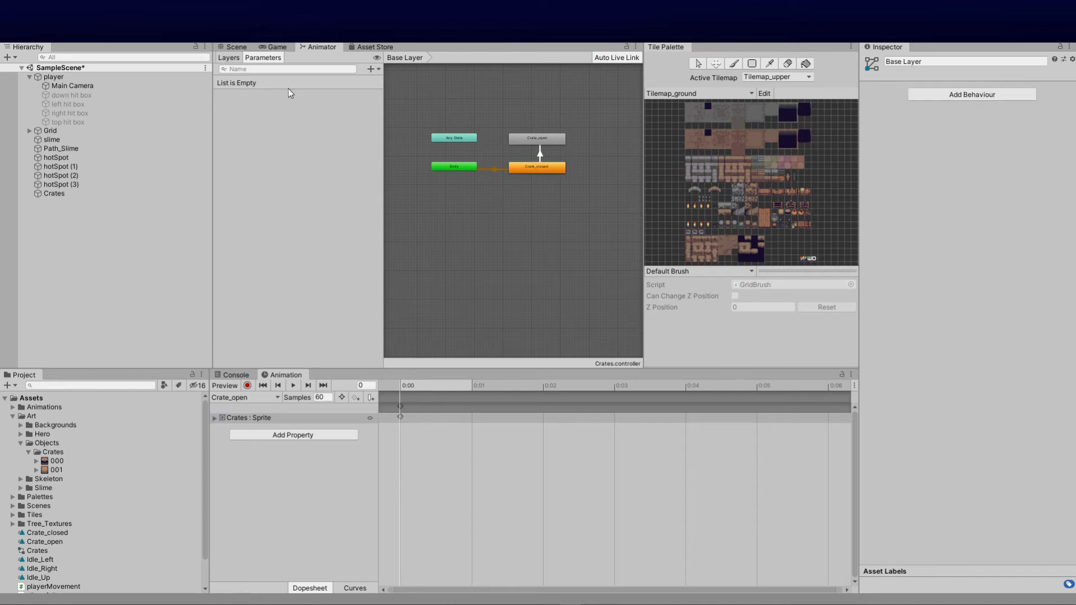
left_click(370, 68)
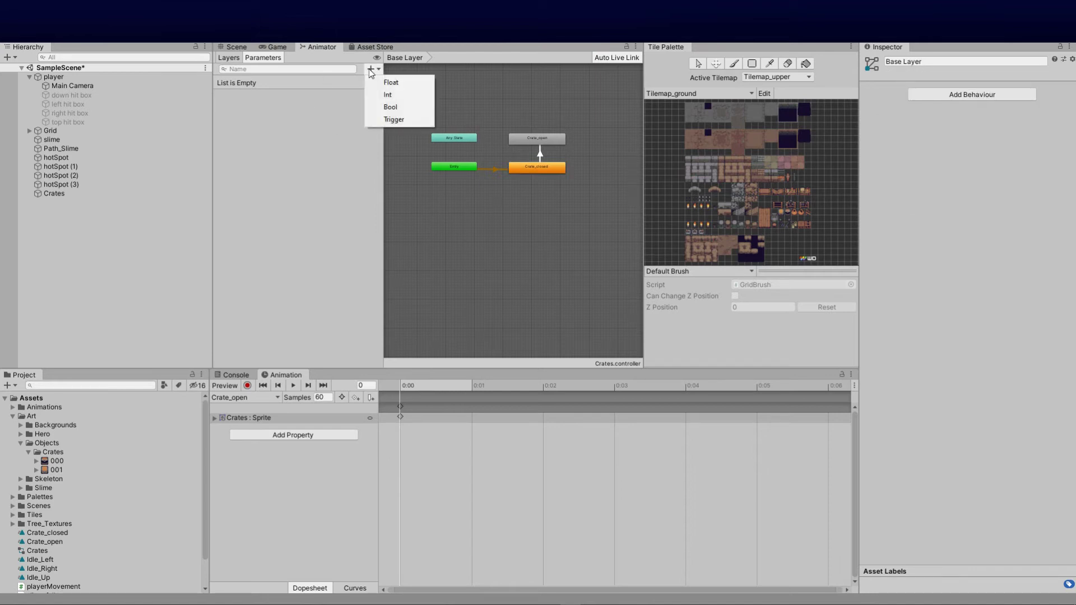
left_click(396, 107)
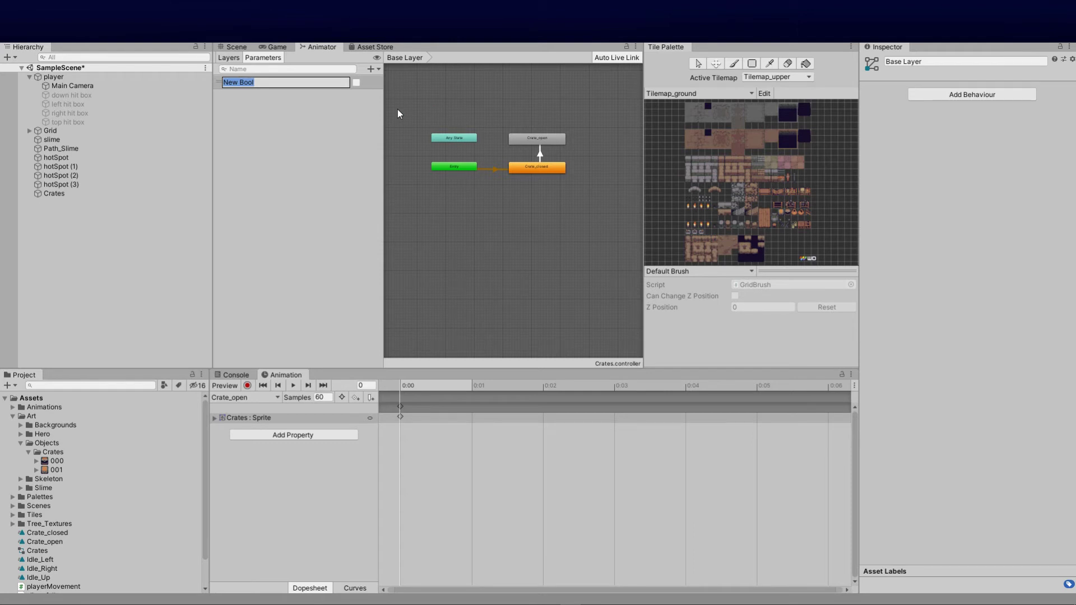
type("open")
left_click(310, 143)
Give the Crate_closed to Crate_open transition the condition open is true.
left_click(540, 151)
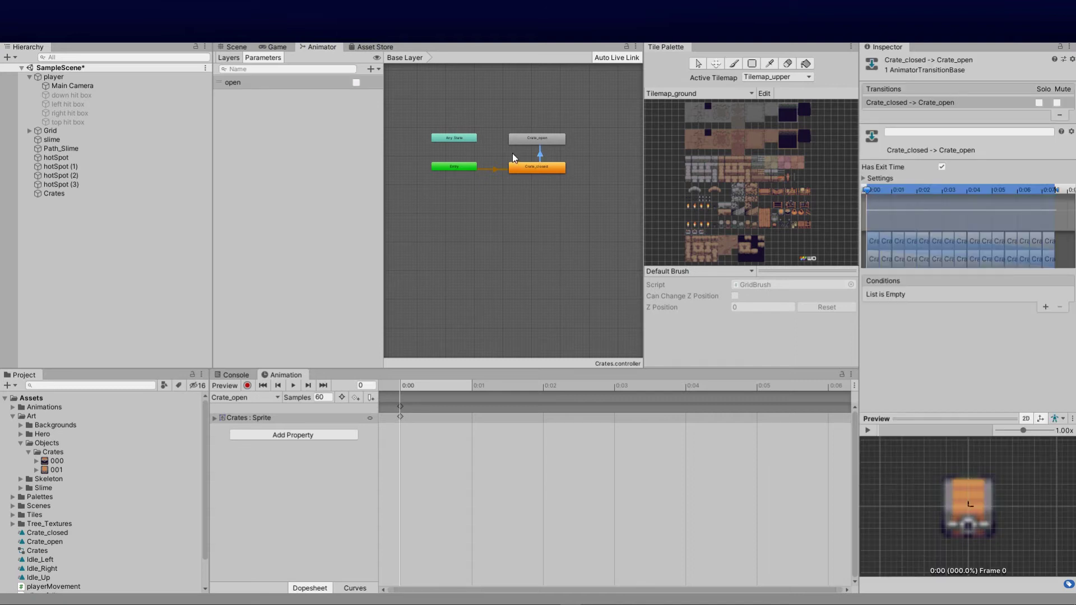
left_click(1043, 306)
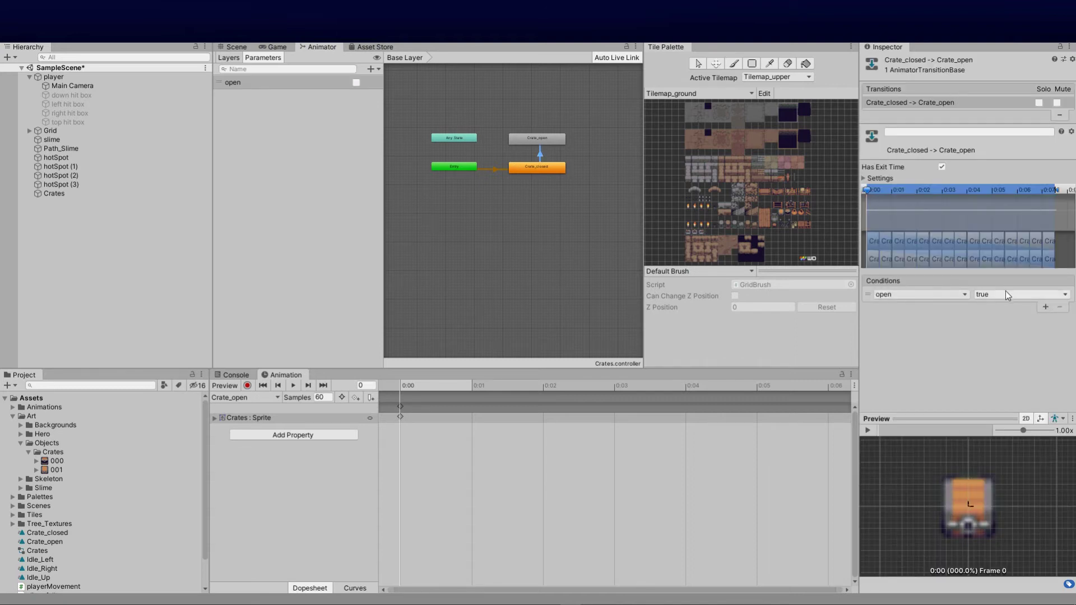
left_click(414, 112)
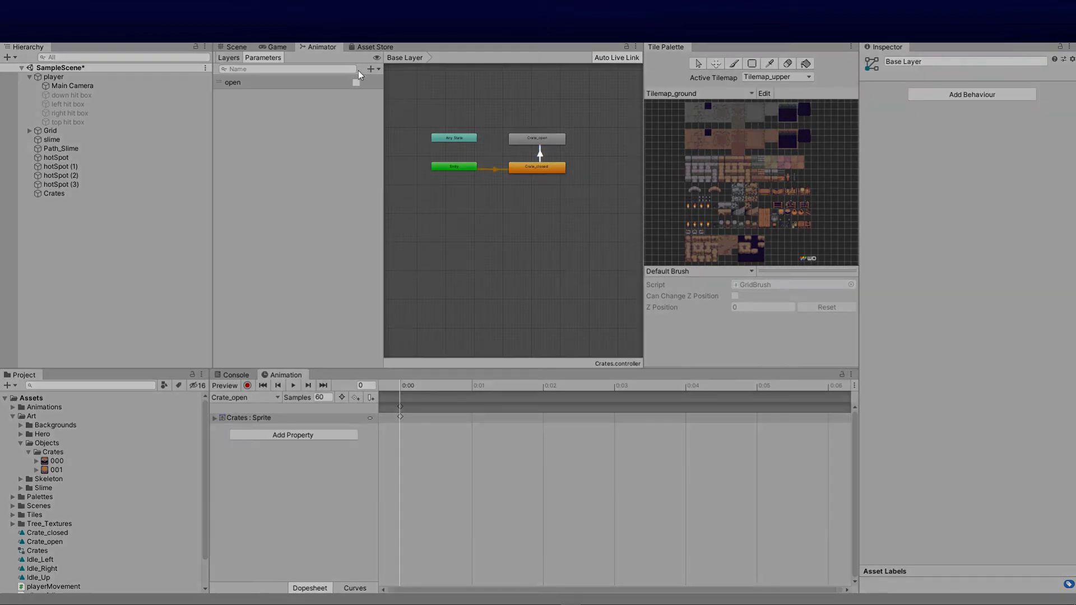
Test the crate's transition in play mode by enabling the open parameter of its animator, and stop playing.
key("ctrl+p")
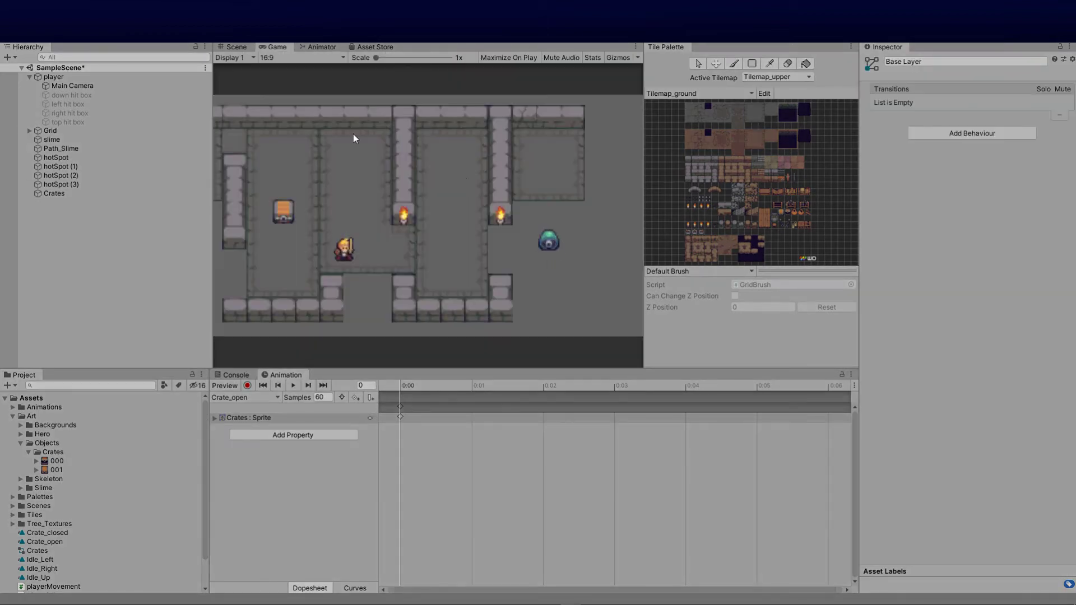
left_click(311, 48)
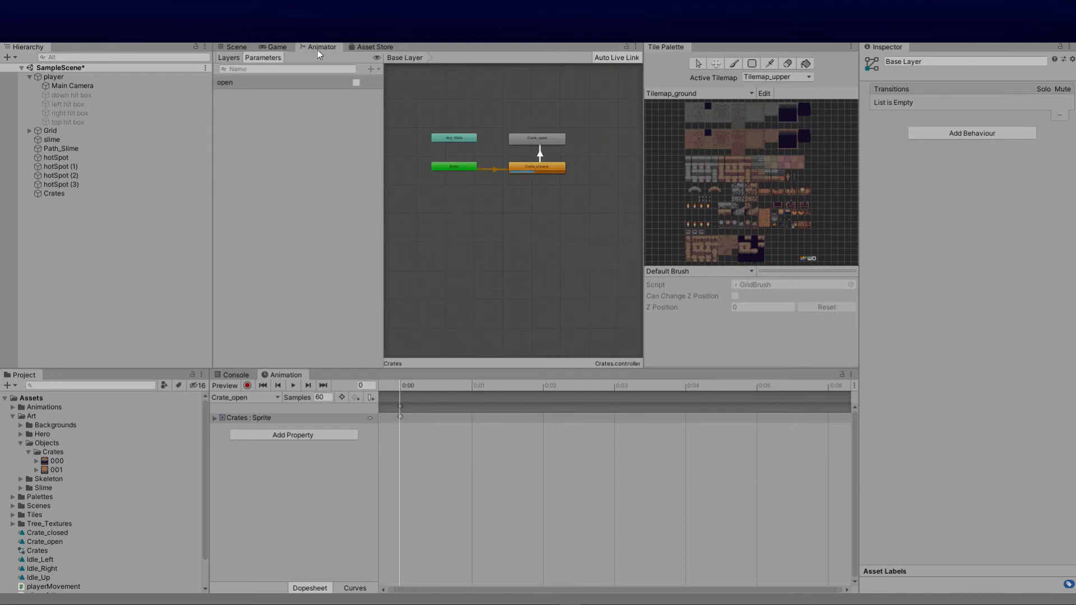
left_click(356, 82)
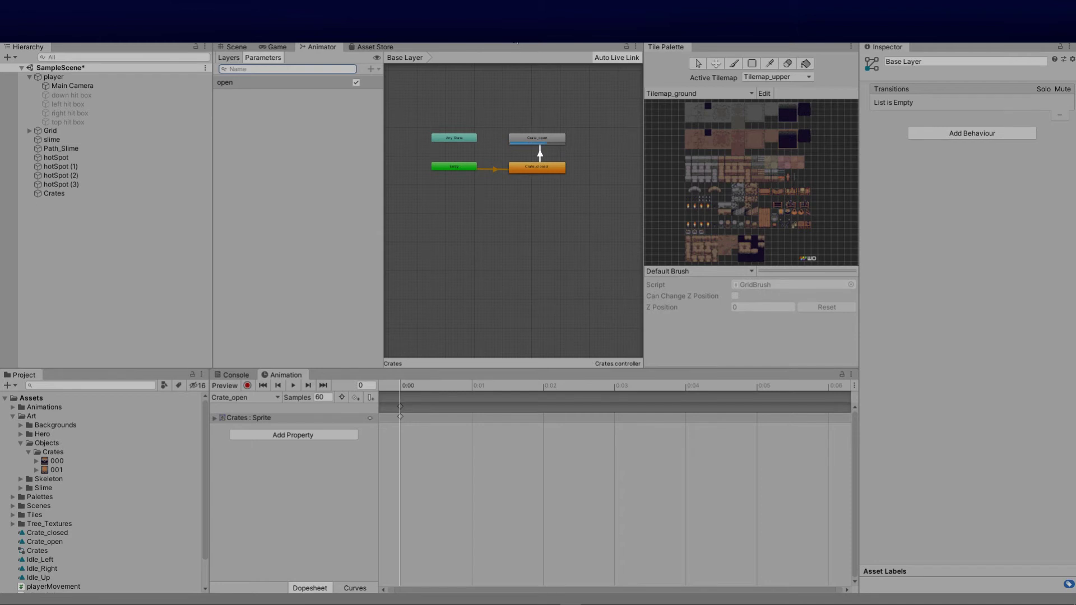
key("ctrl+p")
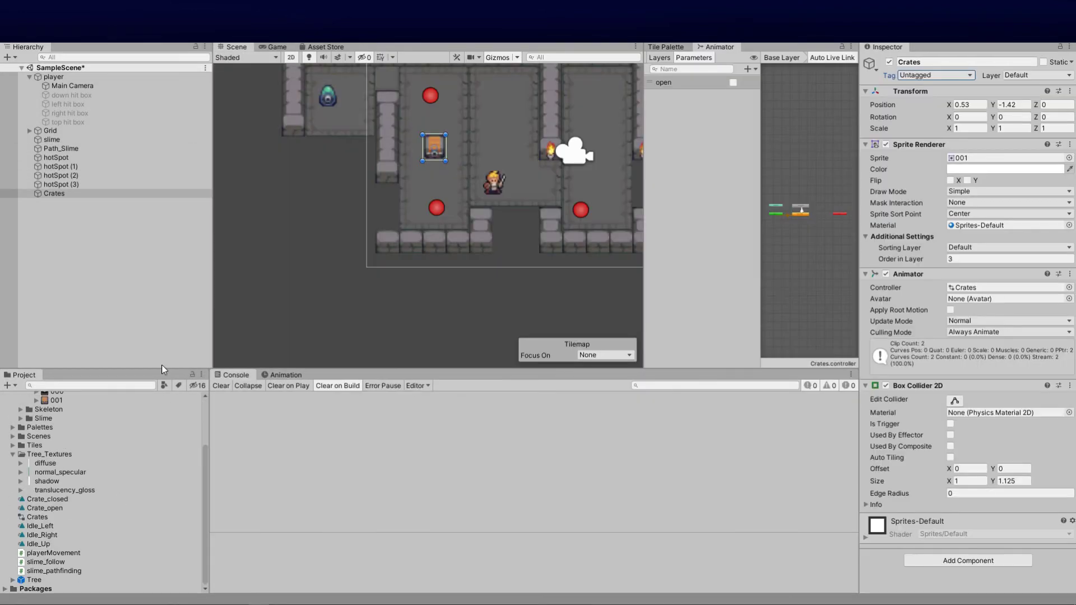
Create a C# script named crates in the project's Assets.
left_click(35, 463)
left_click(44, 571)
right_click(43, 570)
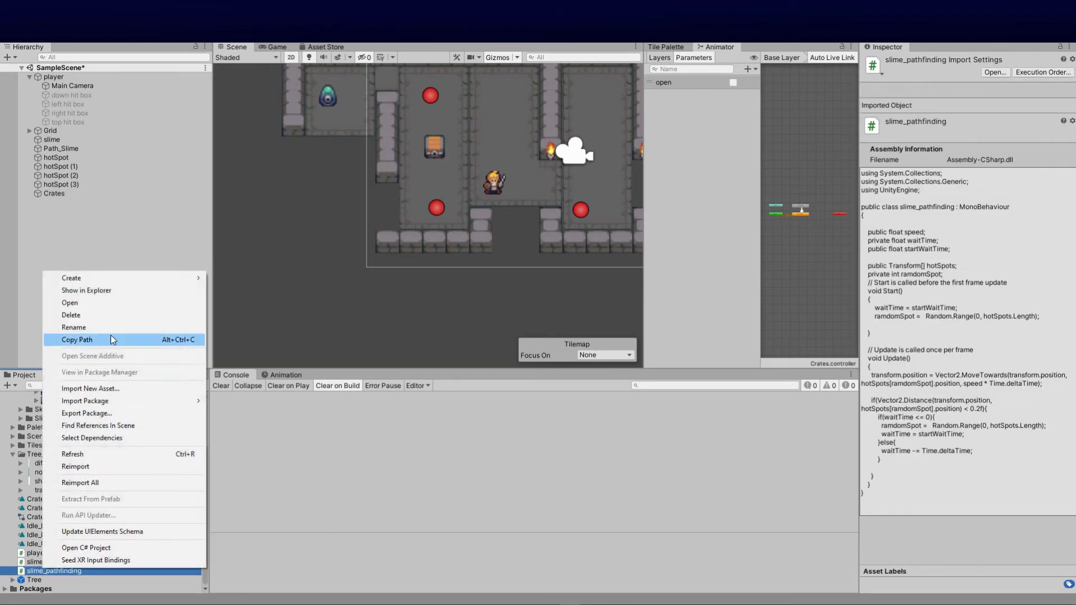
mouse_move(132, 278)
left_click(264, 177)
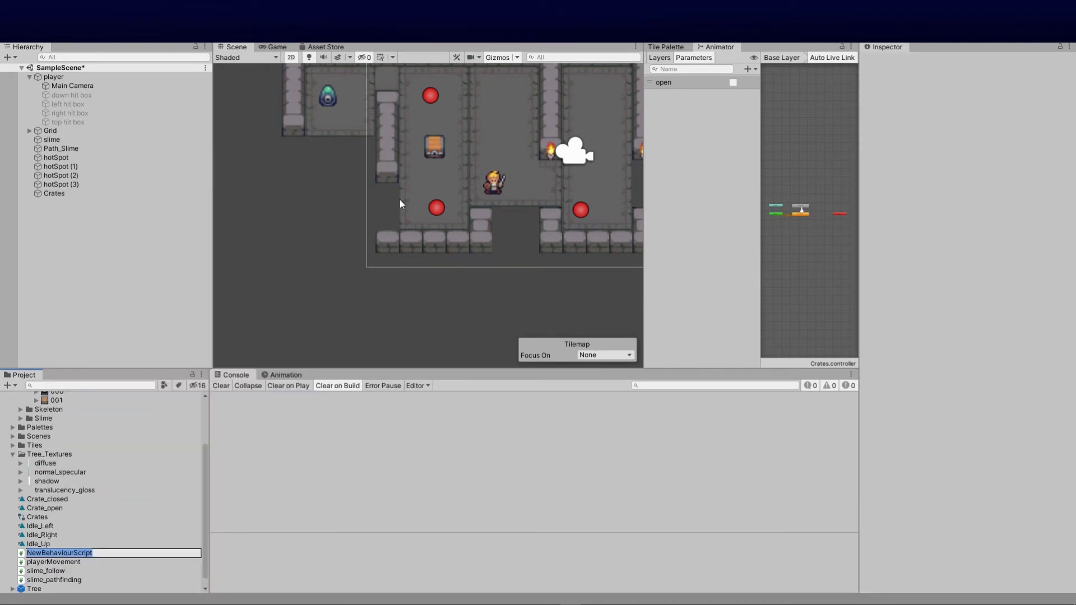
type("crates")
key("Return")
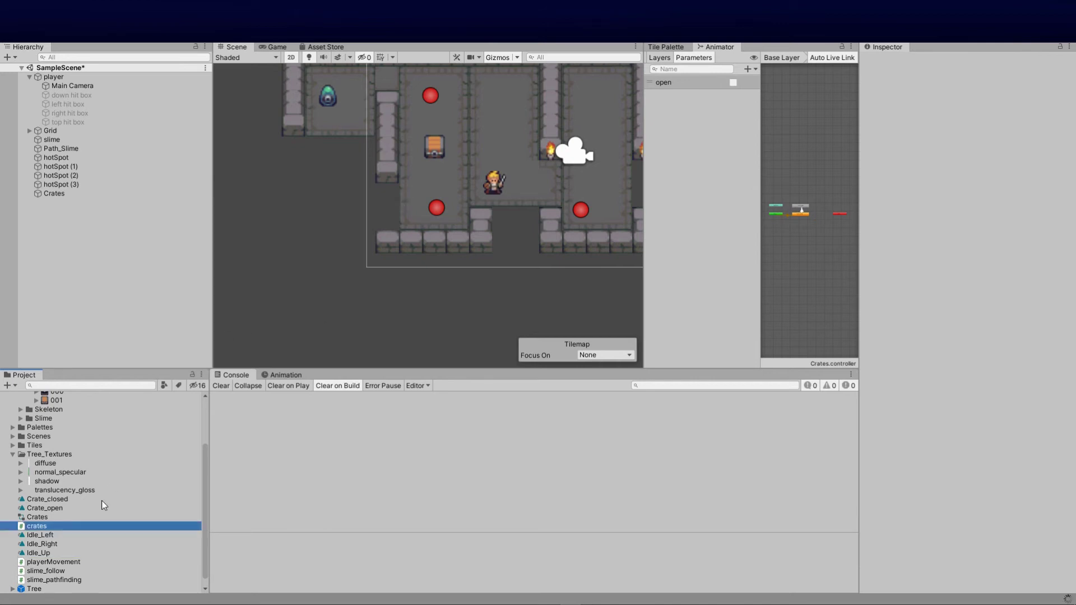
Open the crates script in Visual Studio Code and close the old playerHit.cs file.
double_click(37, 526)
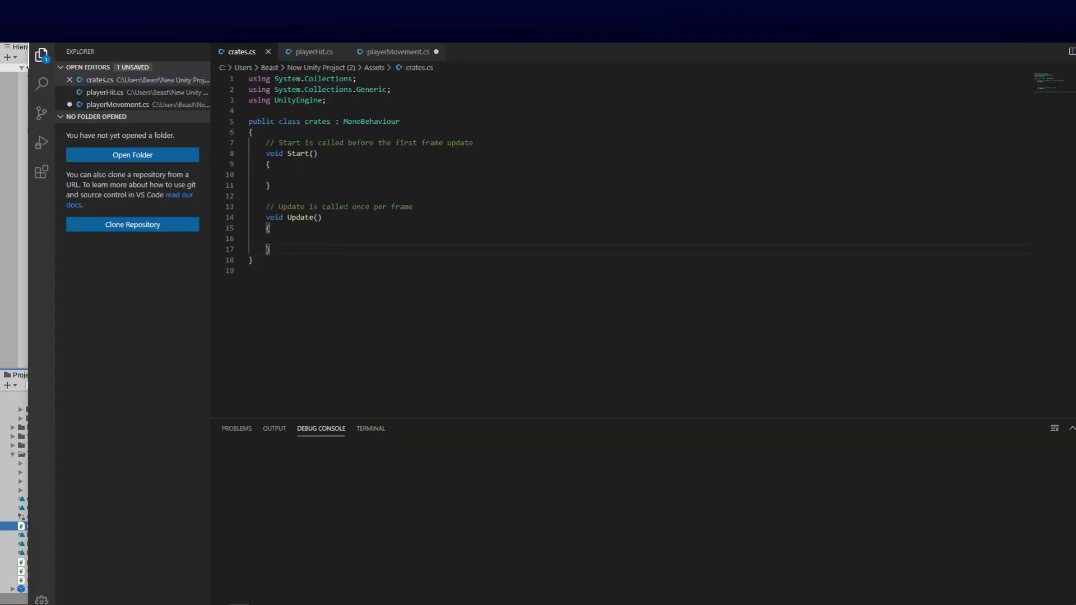
left_click(342, 51)
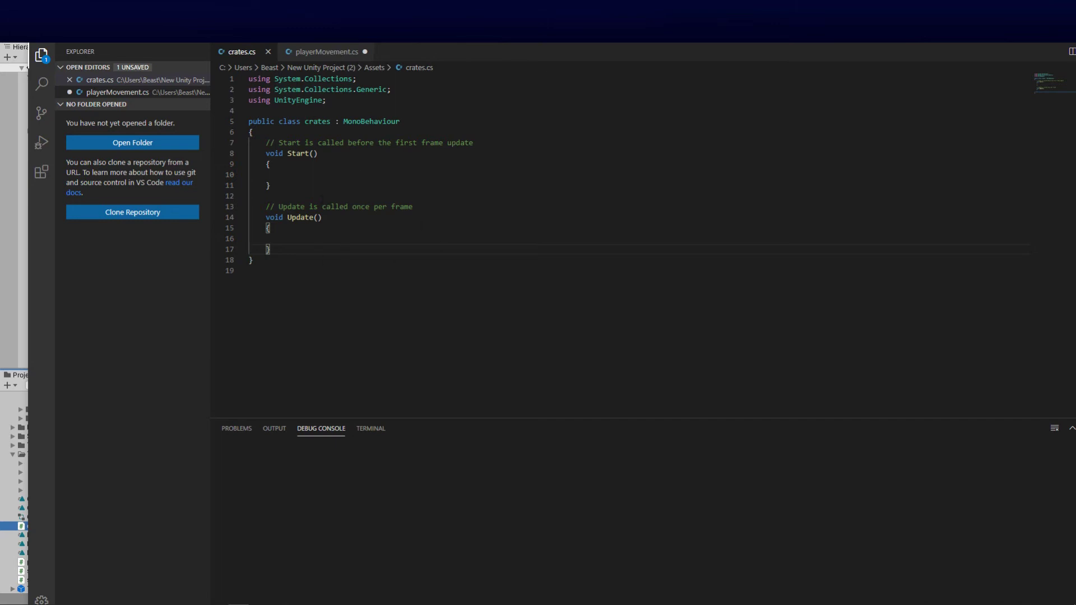
Declare a private Animator field named anim at the top of the crates class.
left_click(281, 129)
key("Return")
type("onpar")
key("Return")
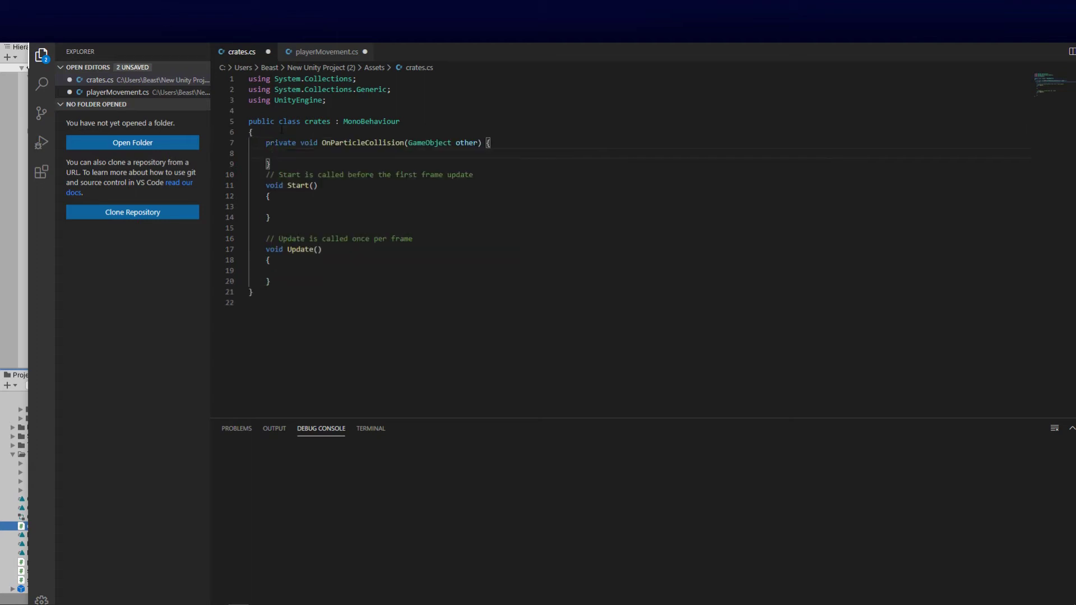
key("ctrl+a")
key("ctrl+z")
type("vate An")
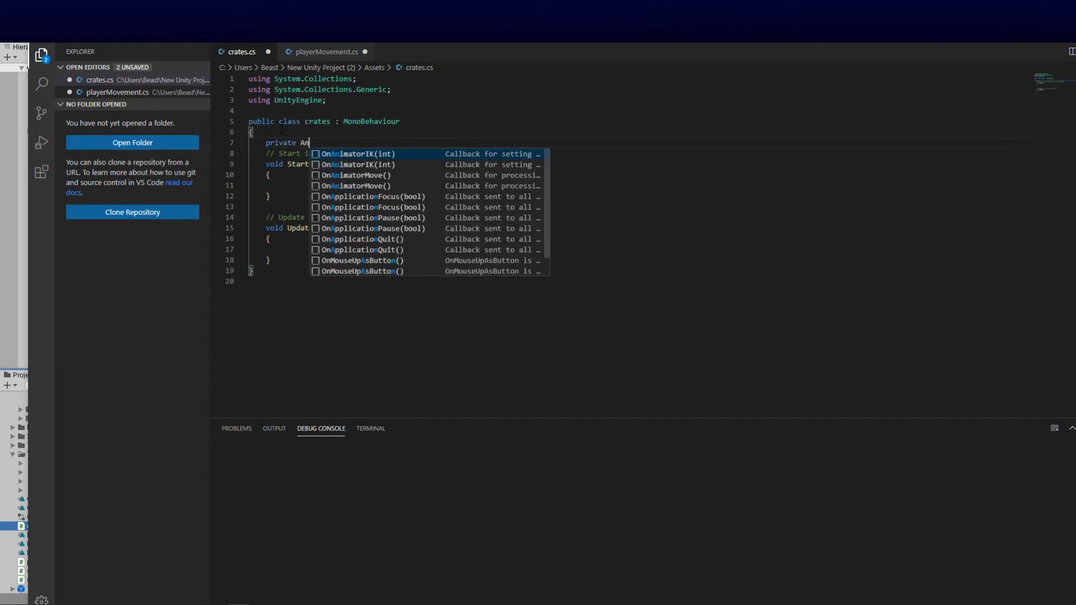
type("imator")
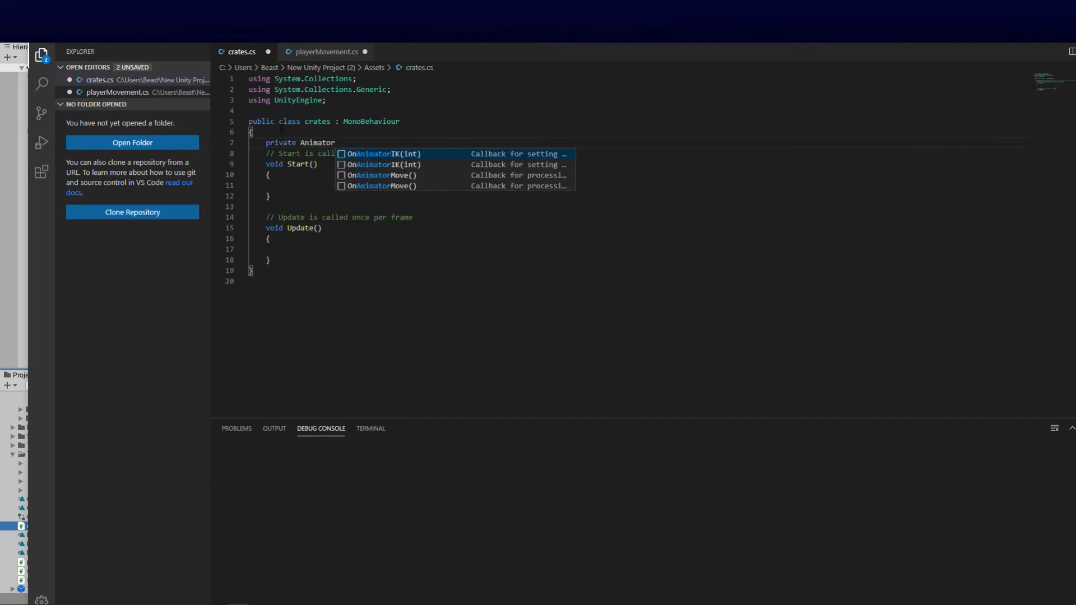
type(" anim")
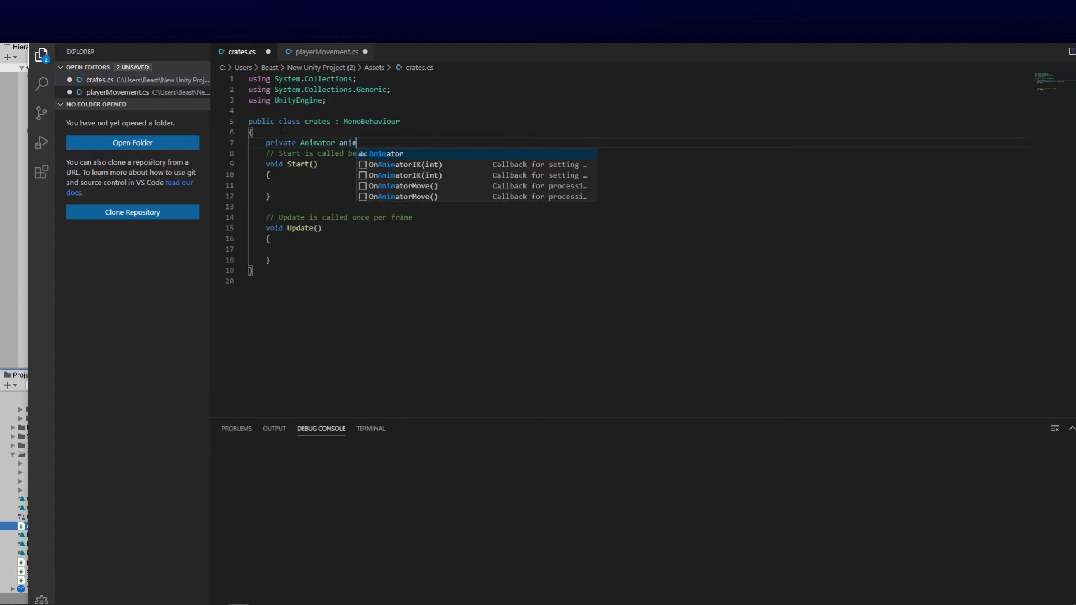
type(";")
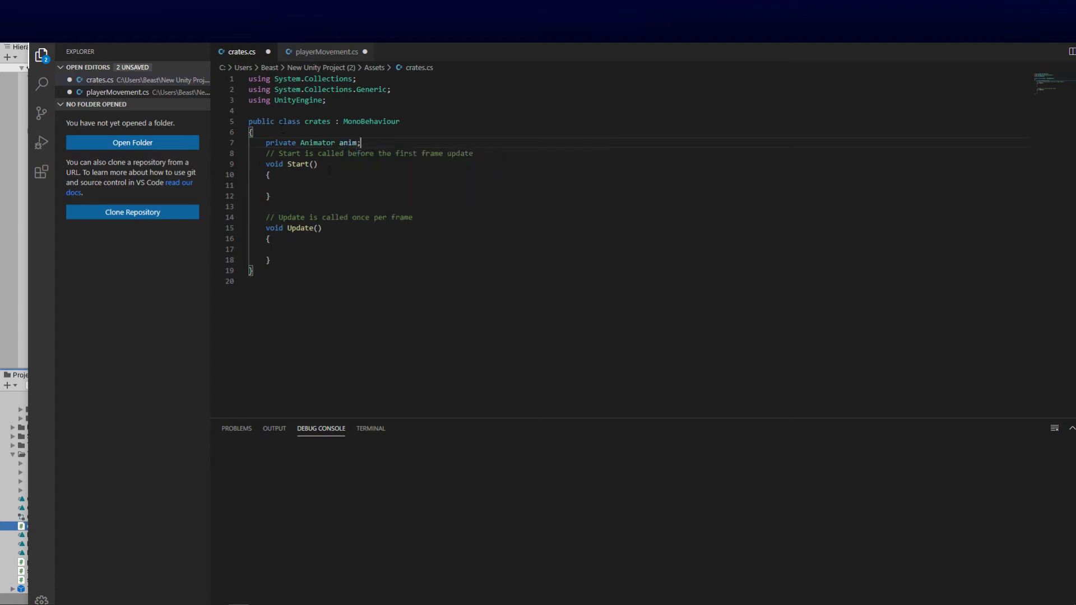
Assign GetComponent<Animator>() to anim inside the Start method of the crates class.
left_click(319, 185)
type("a")
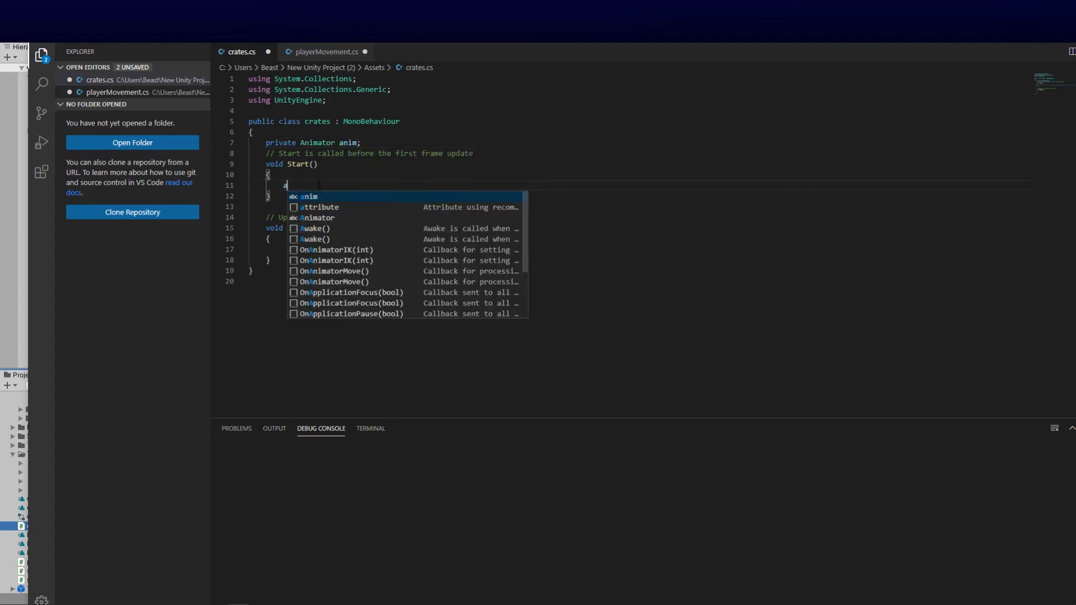
type("nim =")
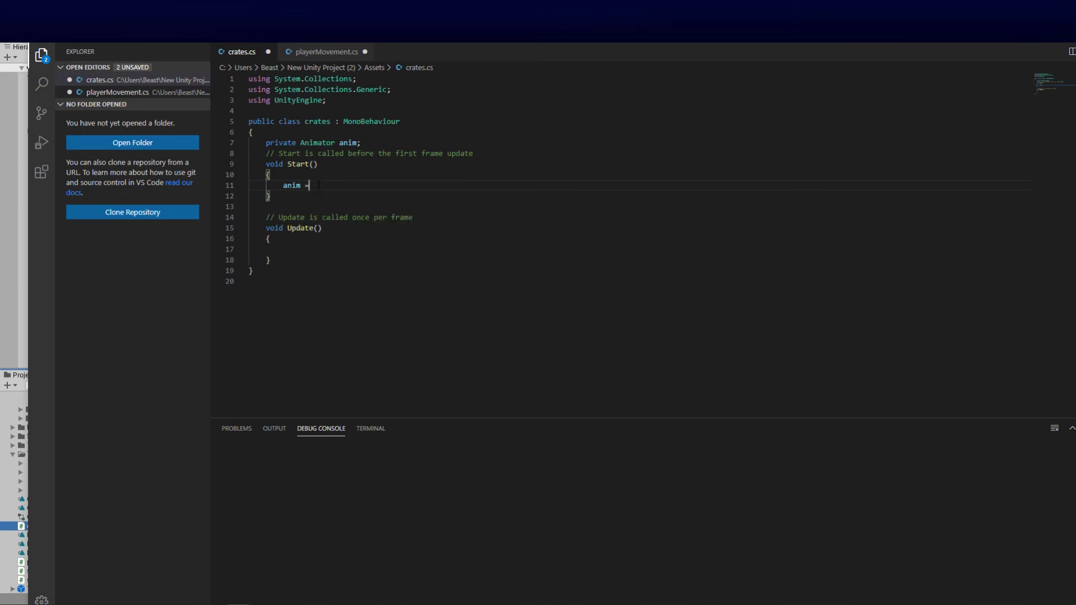
type("GetComponent<An>();")
key("Left")
key("Left")
key("Left")
key("Left")
type("Animator")
Add an empty public void openCrates() method below Update in the crates class.
key("Down")
key("Down")
key("Down")
key("Down")
key("Return")
key("Return")
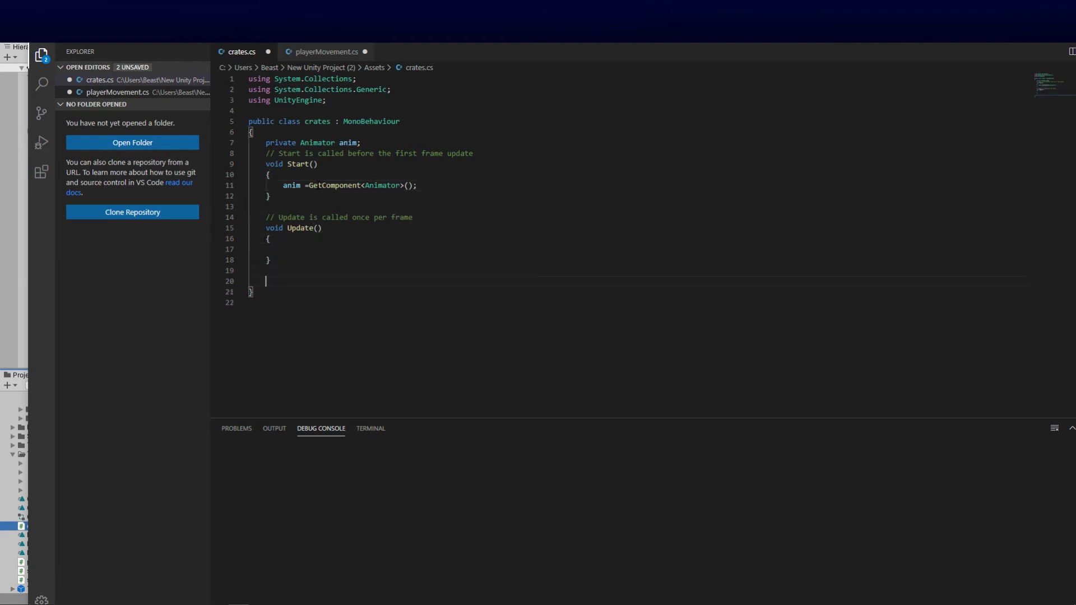
type("public void oepnC")
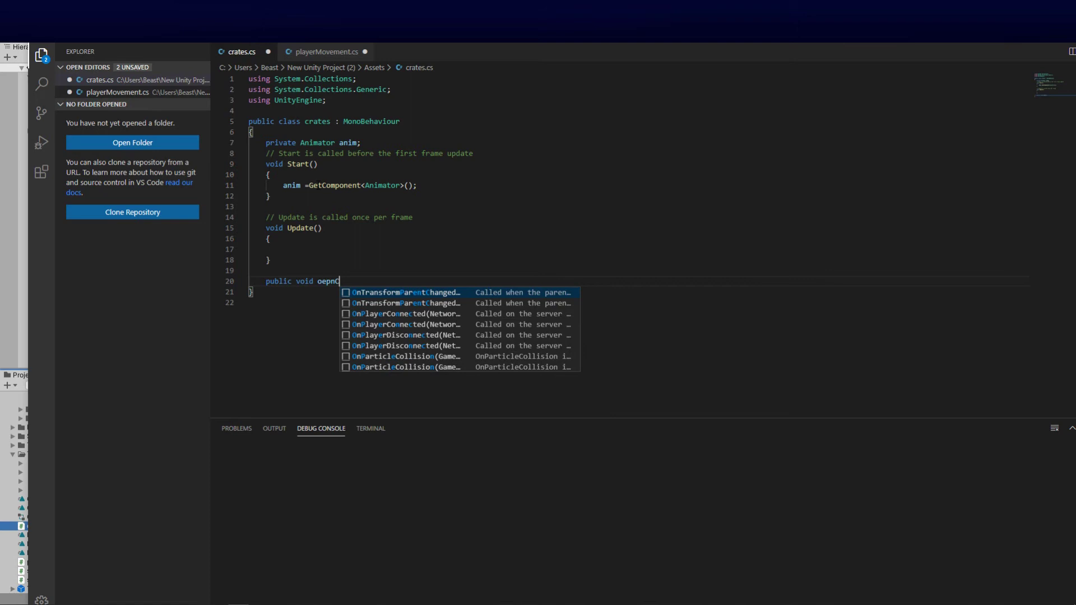
key("BackSpace")
key("BackSpace")
key("BackSpace")
key("BackSpace")
type("penCrates(){")
key("Return")
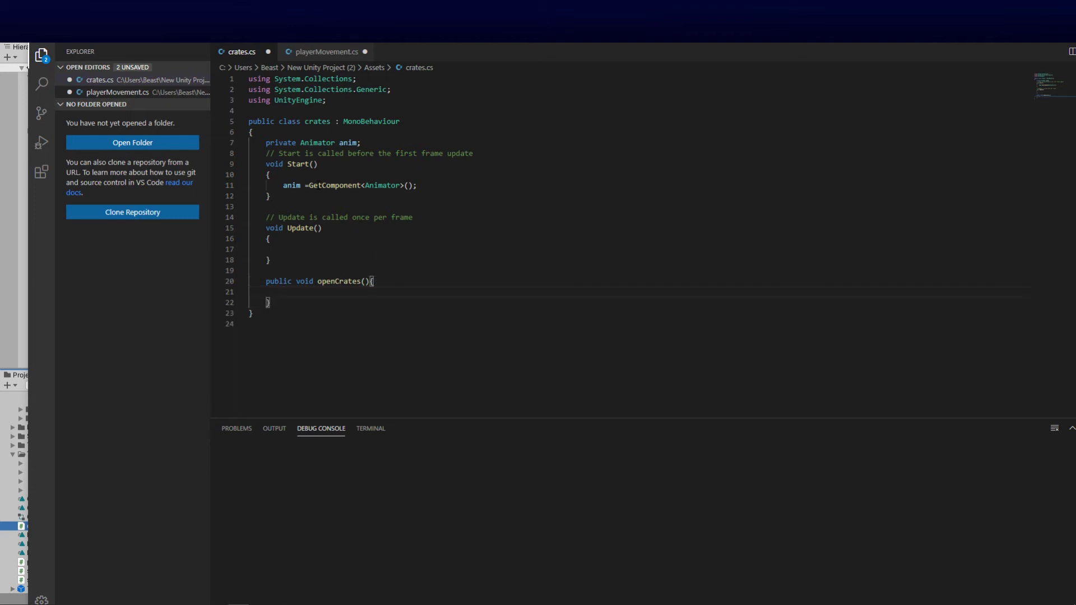
Make openCrates call anim.SetBool("open", true); and save crates.cs.
key("Return")
type("anim.Se")
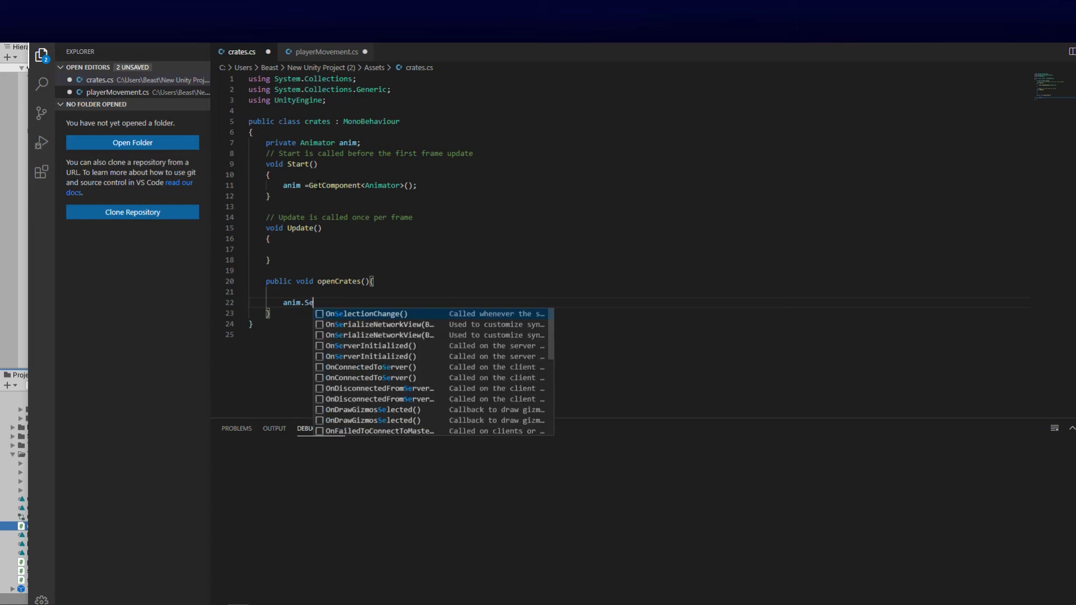
type("tBoo")
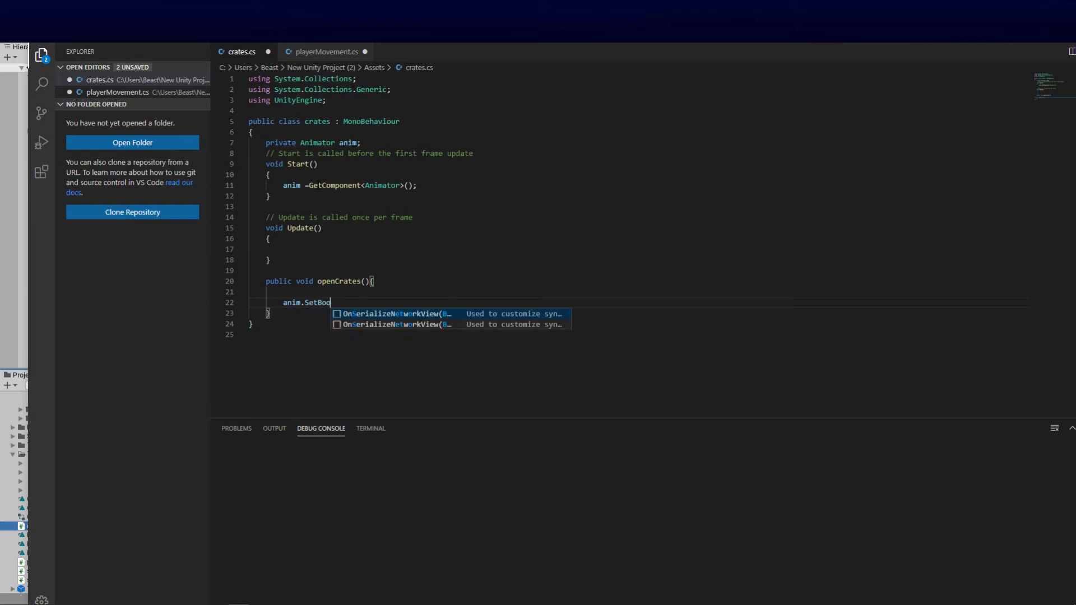
type("l();")
key("Left")
key("Left")
type("\"o")
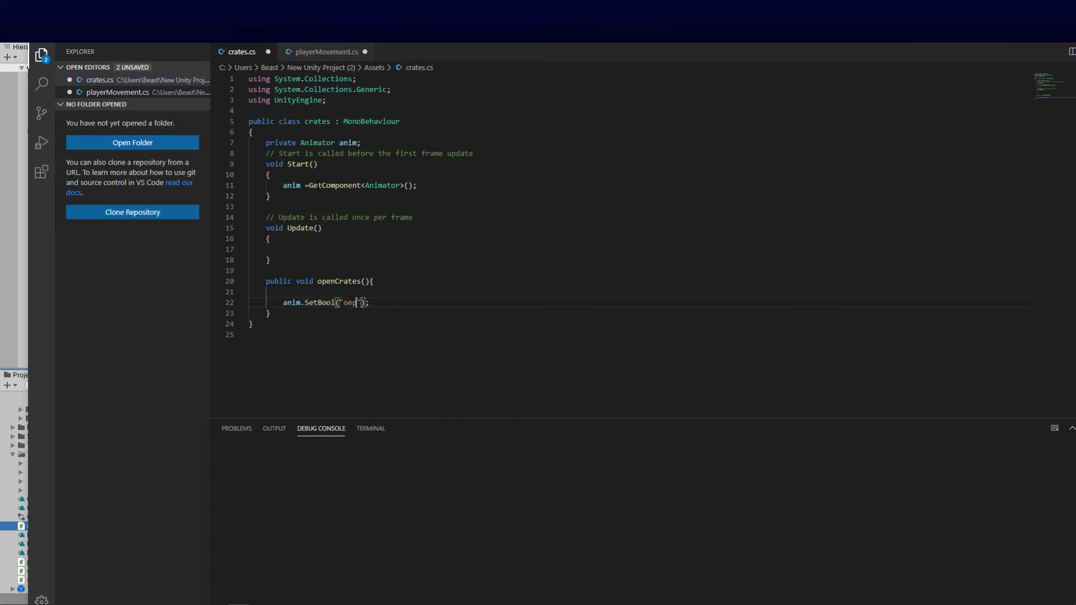
type("pen")
type(", true")
key("Left")
key("Left")
key("Left")
key("Left")
key("Left")
key("Left")
type("\"")
right_click(396, 302)
left_click(396, 303)
key("BackSpace")
left_click(57, 34)
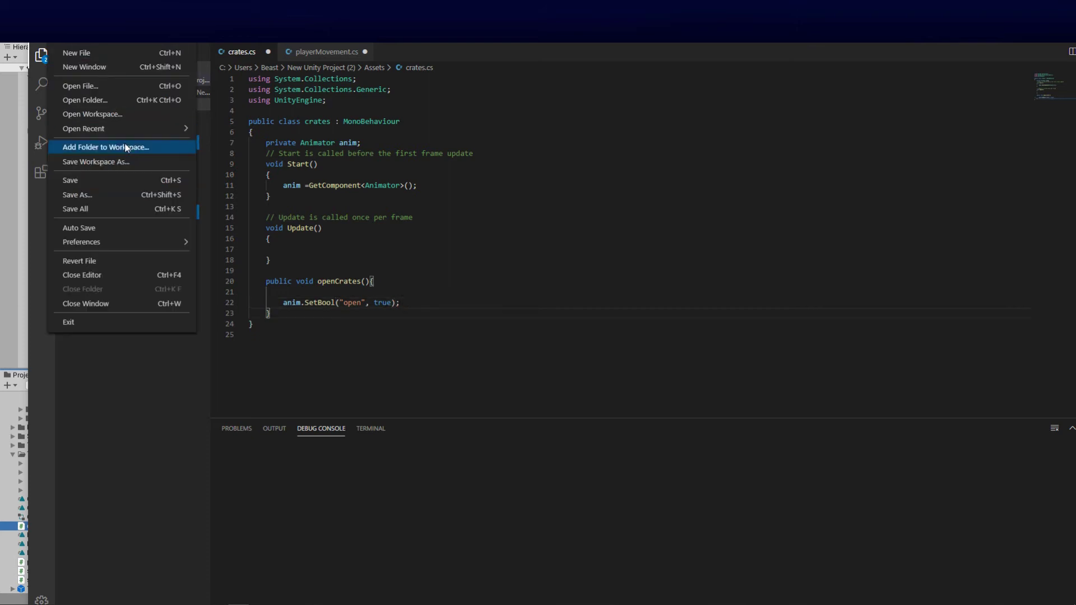
left_click(103, 182)
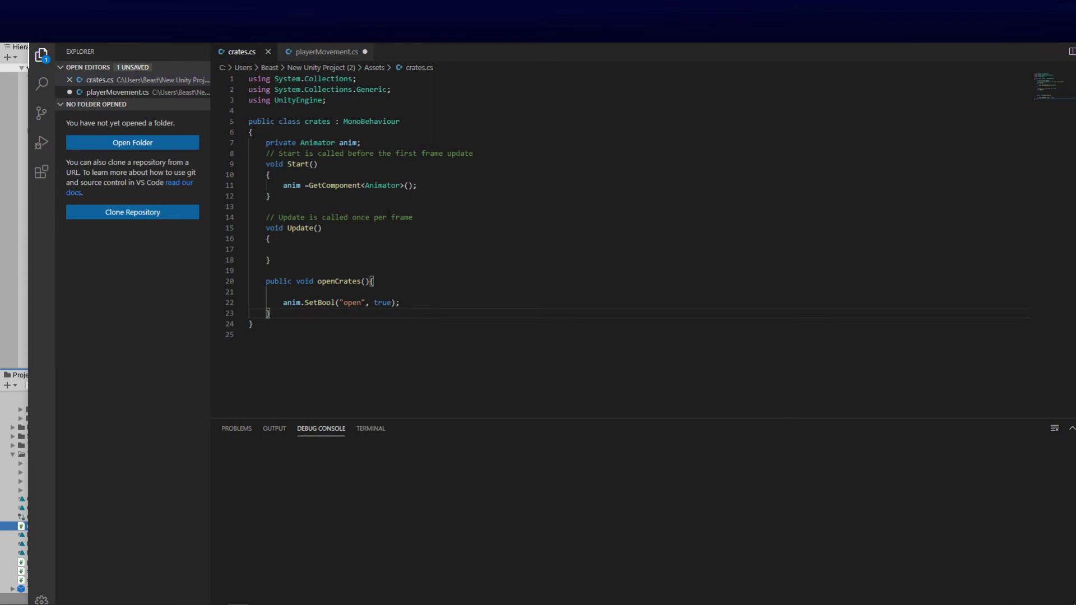
Insert a space after the equals sign in the anim assignment and save crates.cs again.
left_click(308, 186)
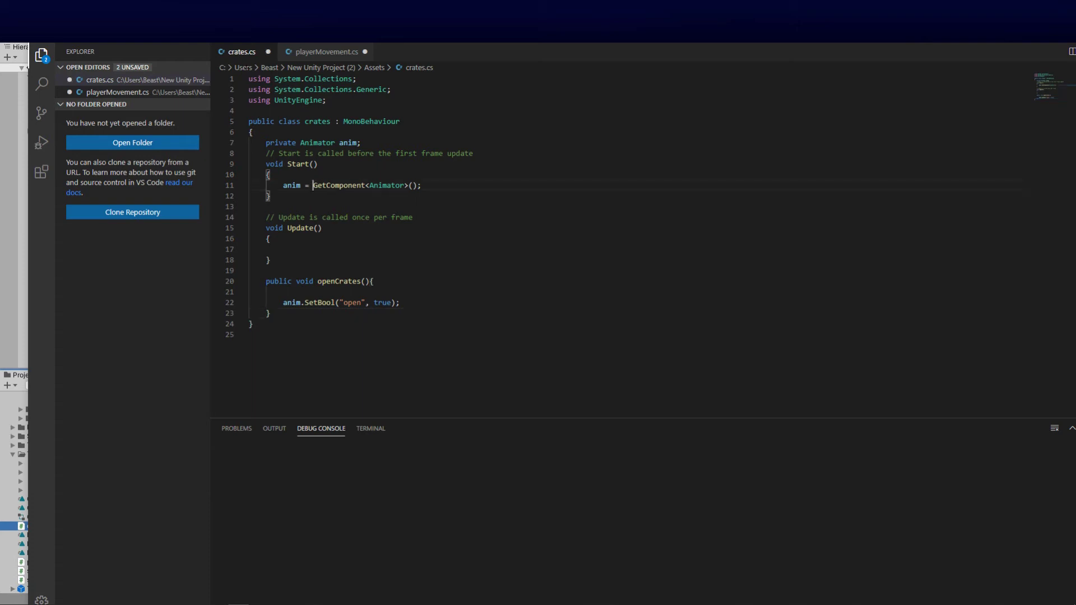
left_click(56, 33)
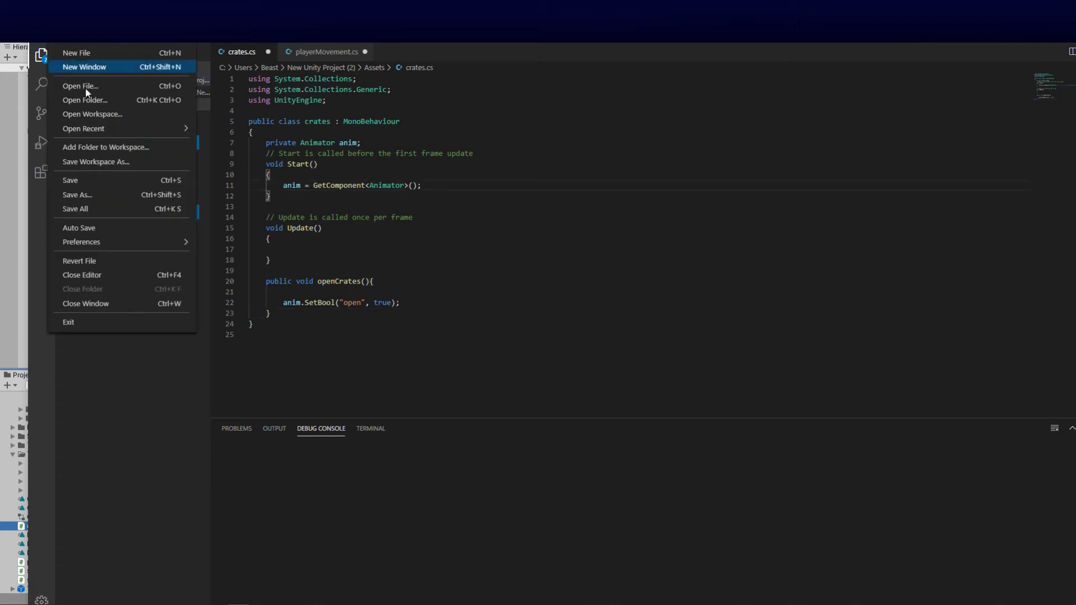
left_click(96, 180)
Switch back to Unity and attach the crates script to the Crates object as a component.
left_click(8, 144)
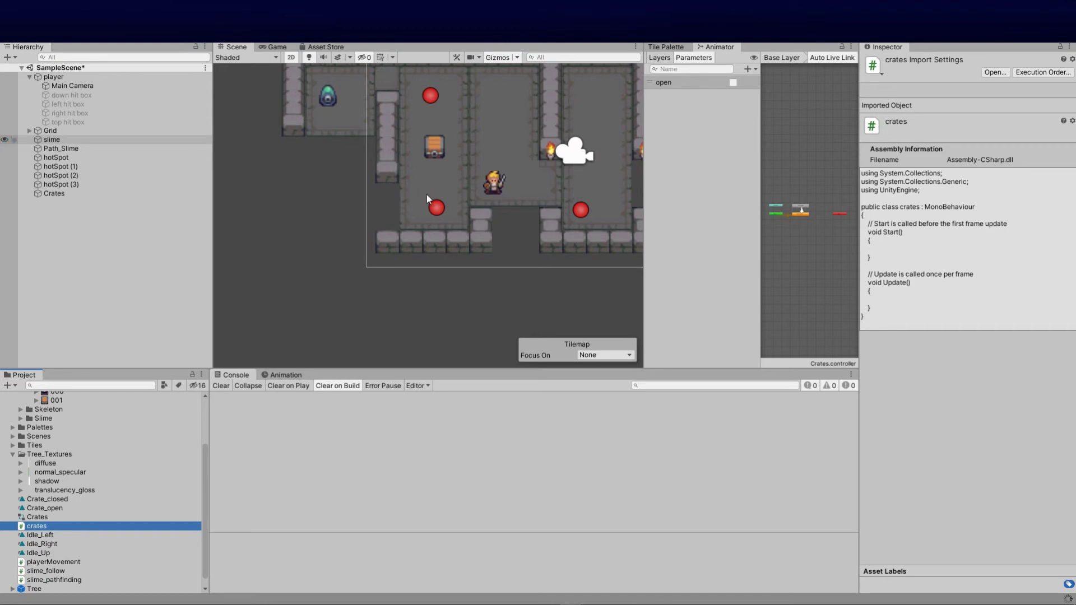
left_click(56, 193)
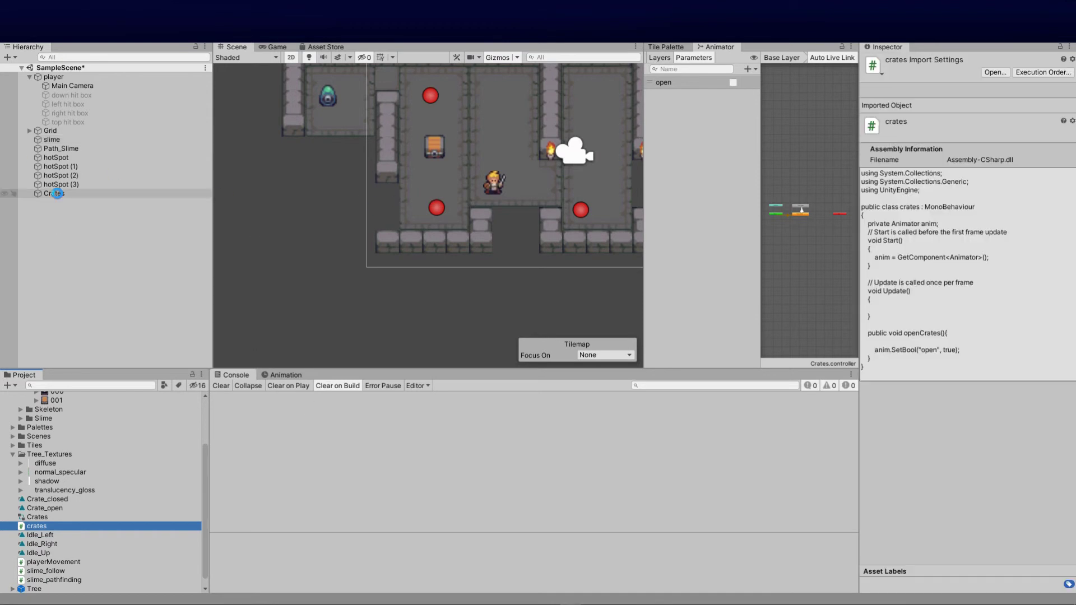
left_click(41, 526)
left_click(56, 193)
left_click_drag(33, 527, 887, 567)
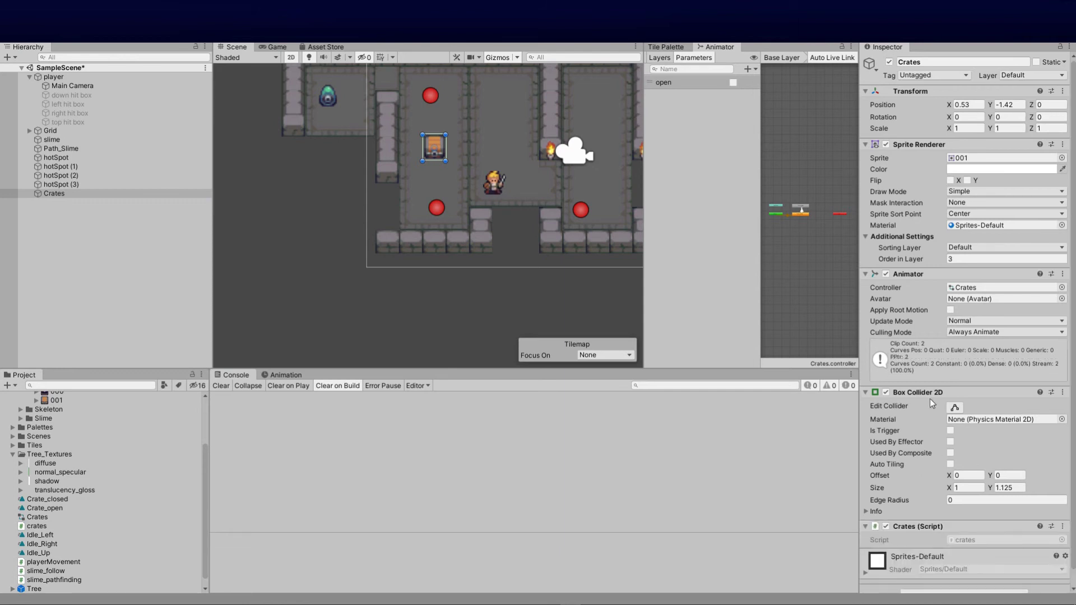
scroll(933, 423, "down", 1)
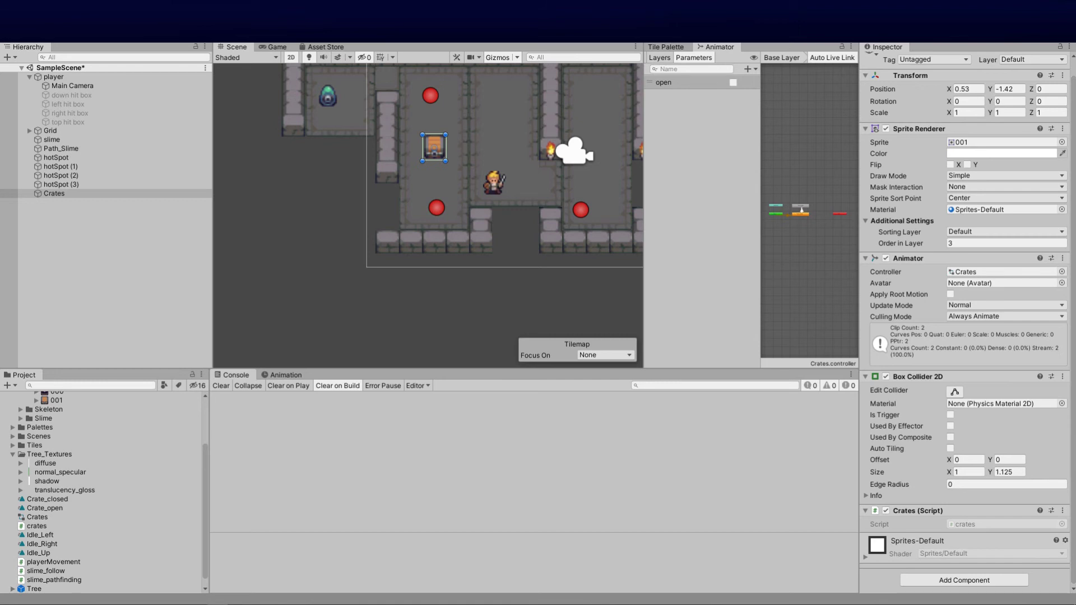
Create a C# script named playerHit in the project's Assets and open it in Visual Studio Code.
scroll(79, 507, "down", 1)
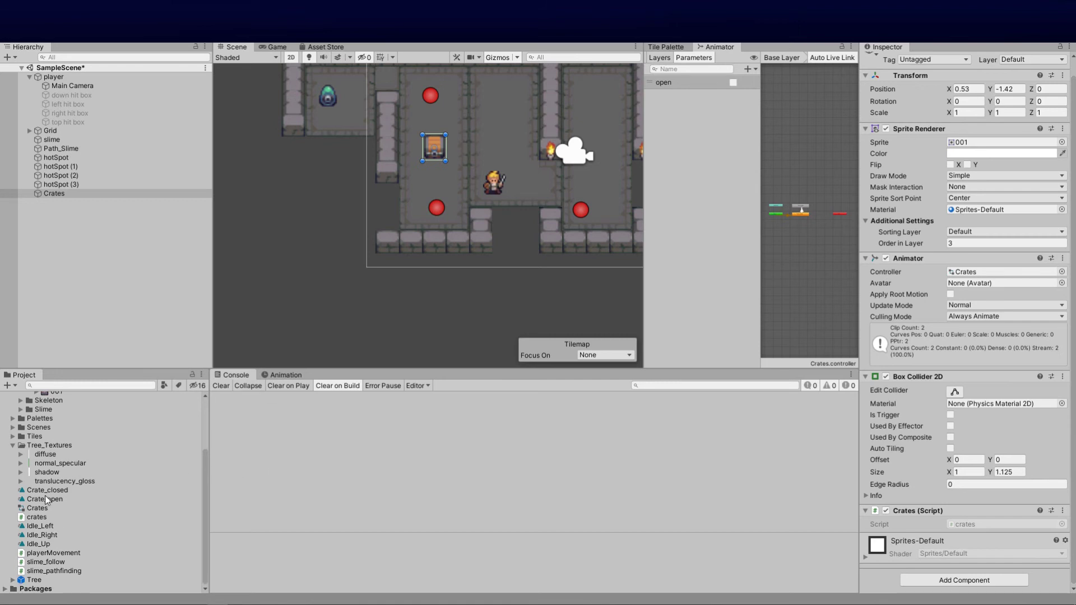
left_click(42, 519)
right_click(42, 520)
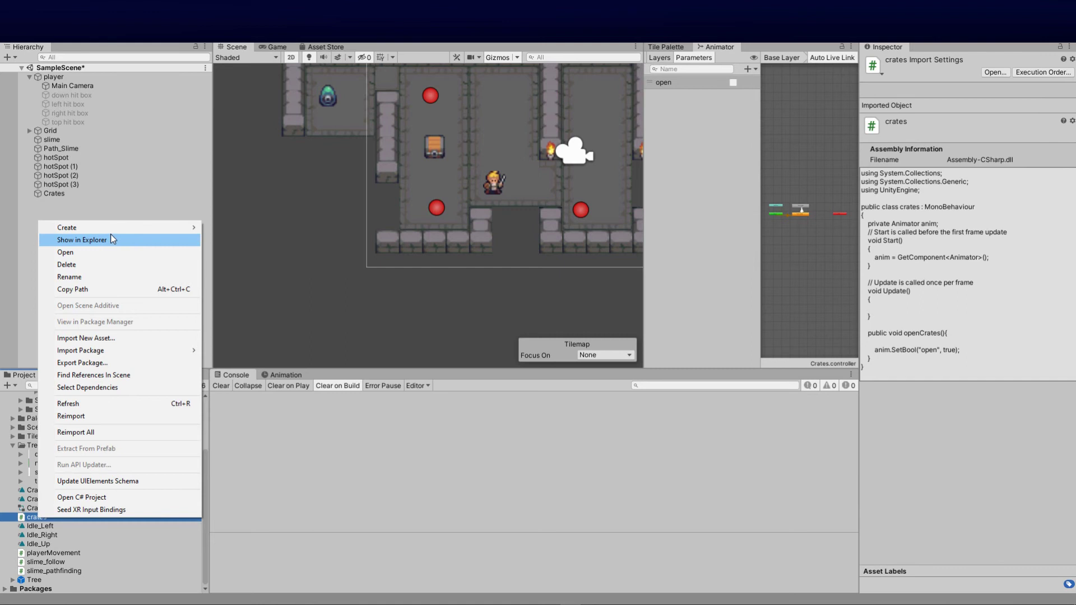
mouse_move(123, 236)
left_click(284, 174)
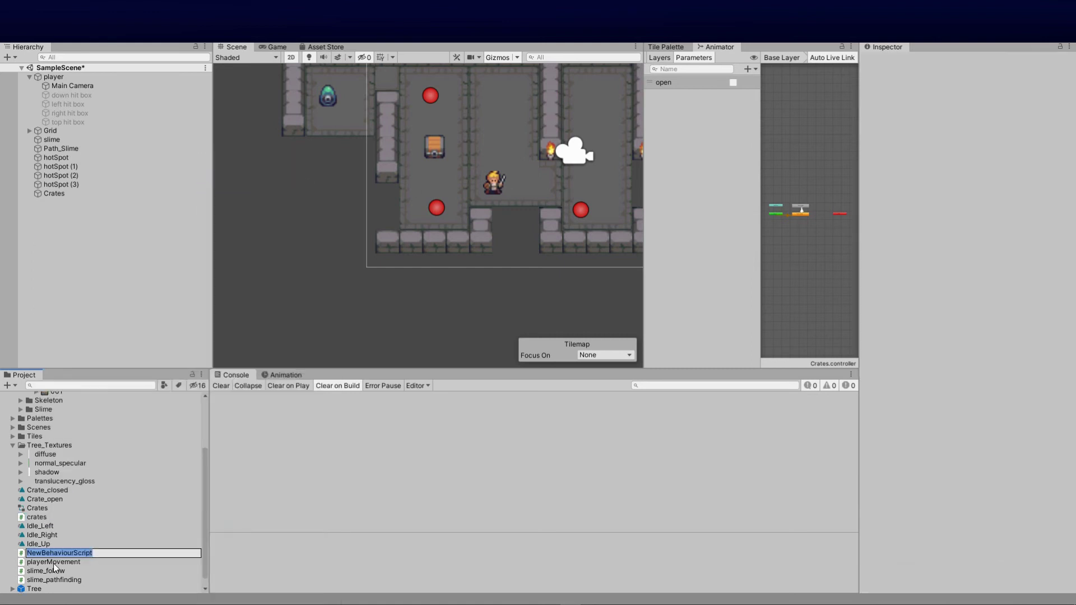
type("playerHit")
key("Return")
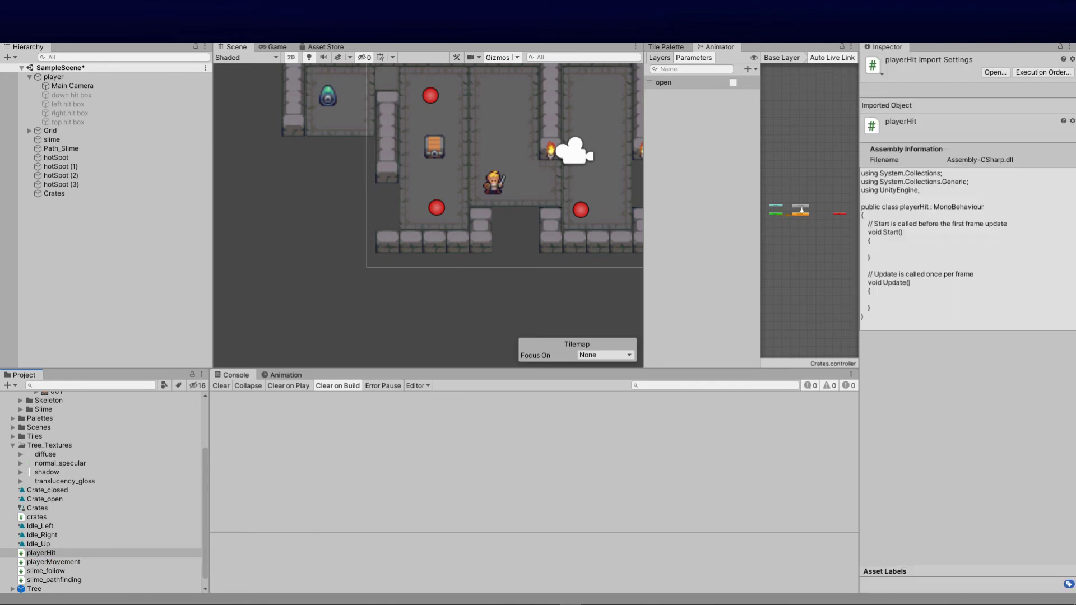
double_click(44, 553)
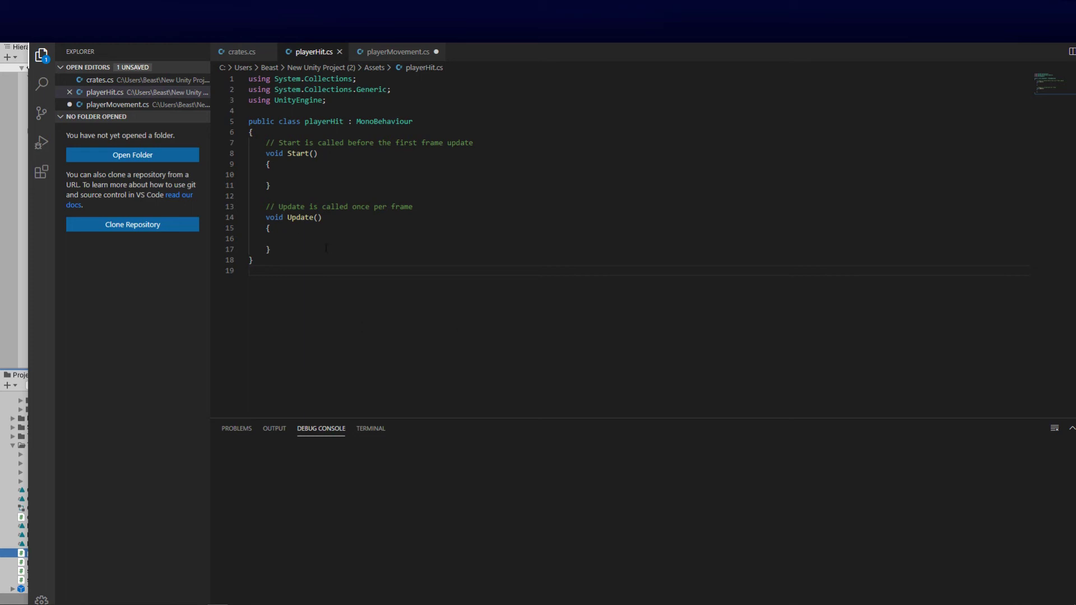
Add a private void OnTriggerEnter2D(Collider2D other) method below Update in playerHit.cs, using the editor's completion suggestion.
left_click(322, 238)
key("Return")
key("Return")
type("p")
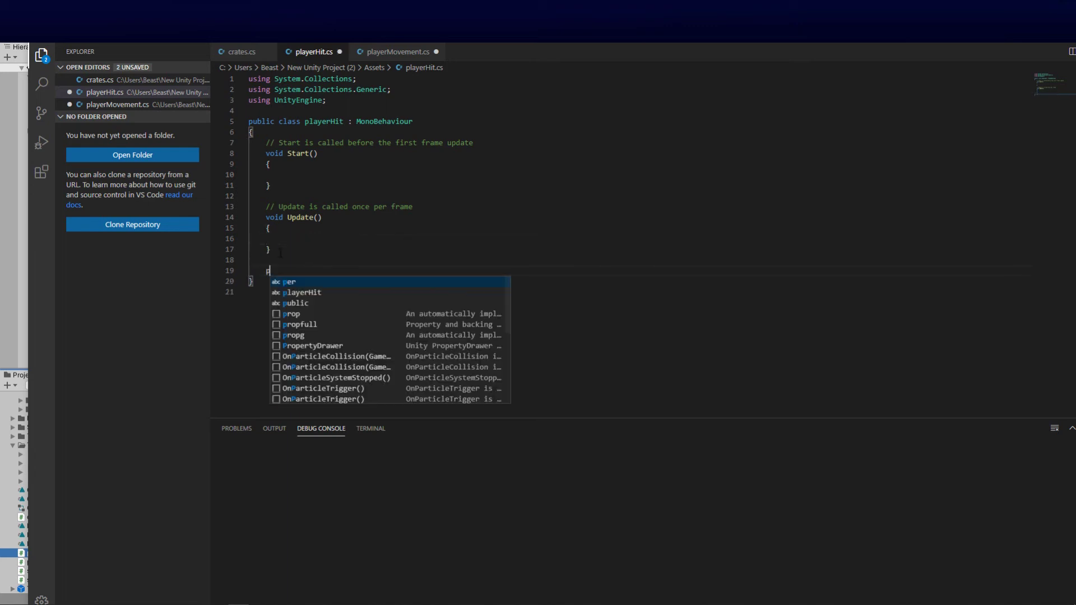
type("rivate v")
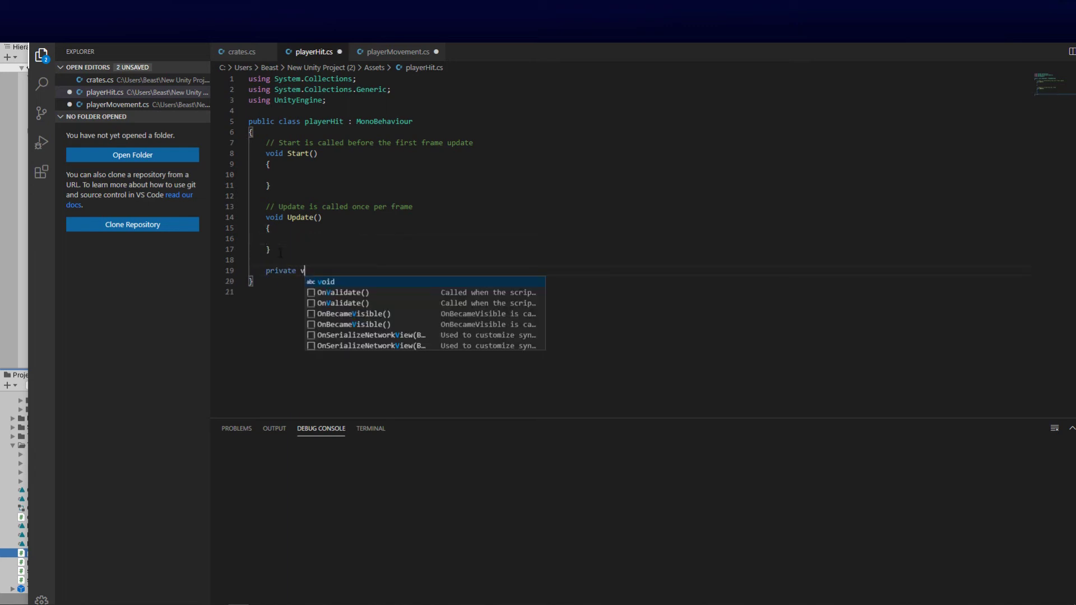
type("oid OnTri")
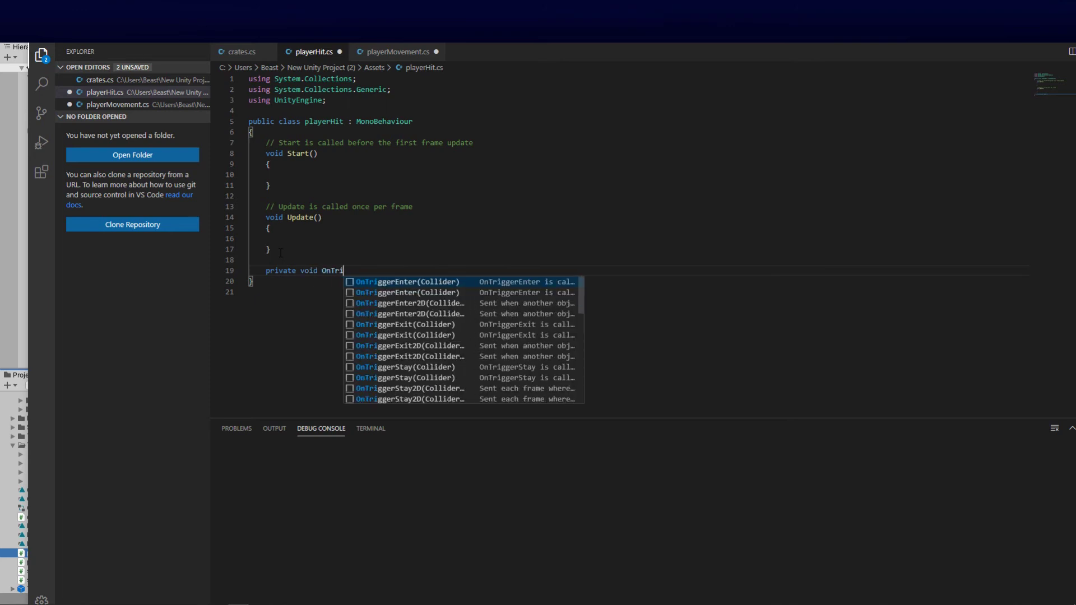
left_click(420, 302)
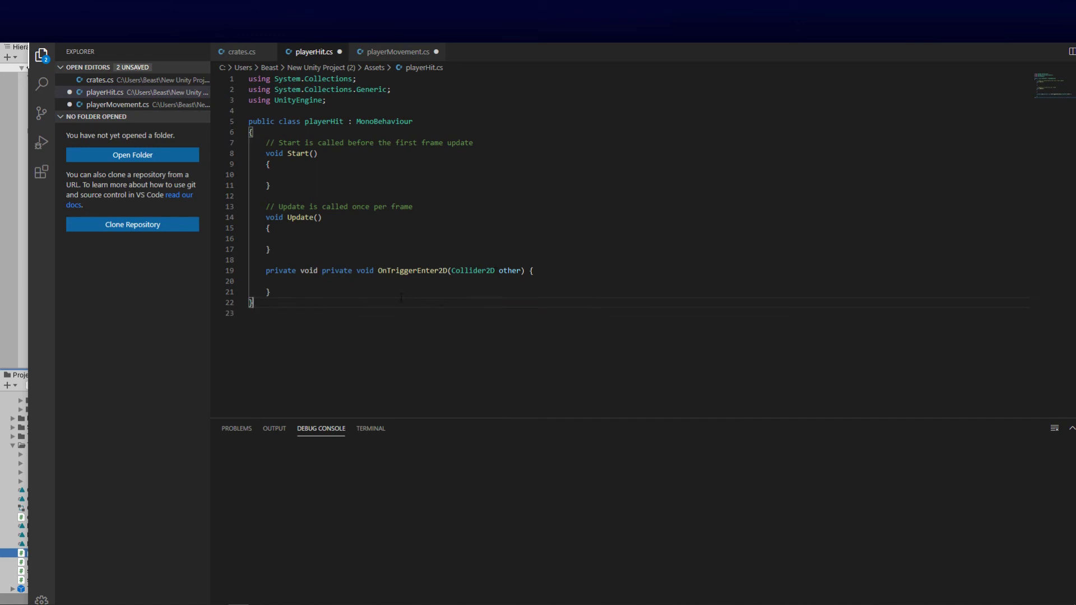
Insert an if statement with an empty condition and a braced body inside OnTriggerEnter2D.
left_click(292, 285)
key("Return")
key("Return")
key("Return")
key("Up")
key("Up")
type("if (")
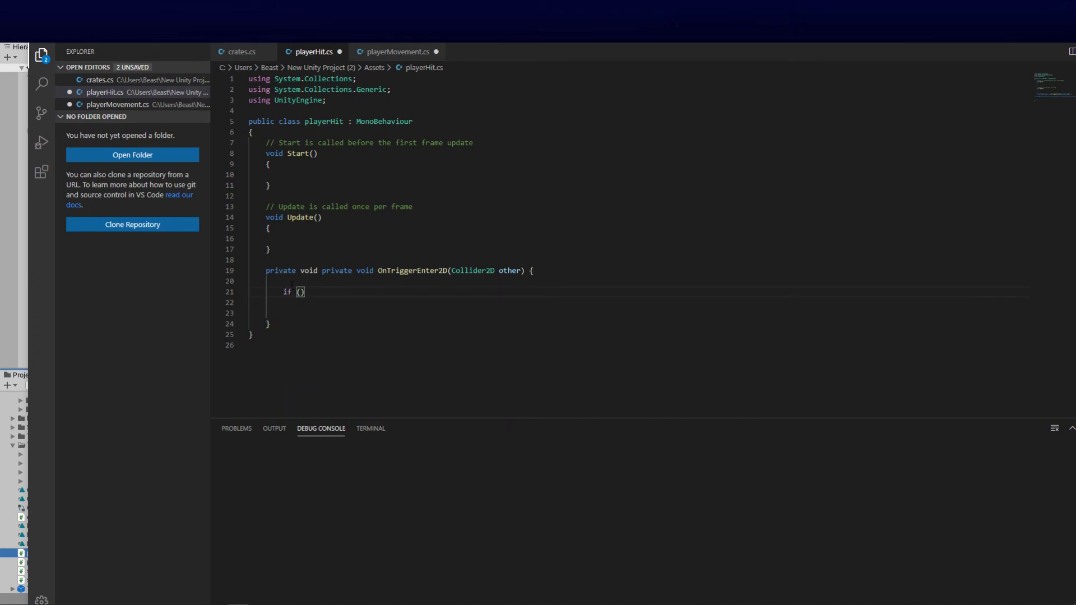
type("){")
key("Return")
key("Up")
Make the if condition other.CompareTag("openCrates") and add blank lines to its body.
type("other.CompareTag")
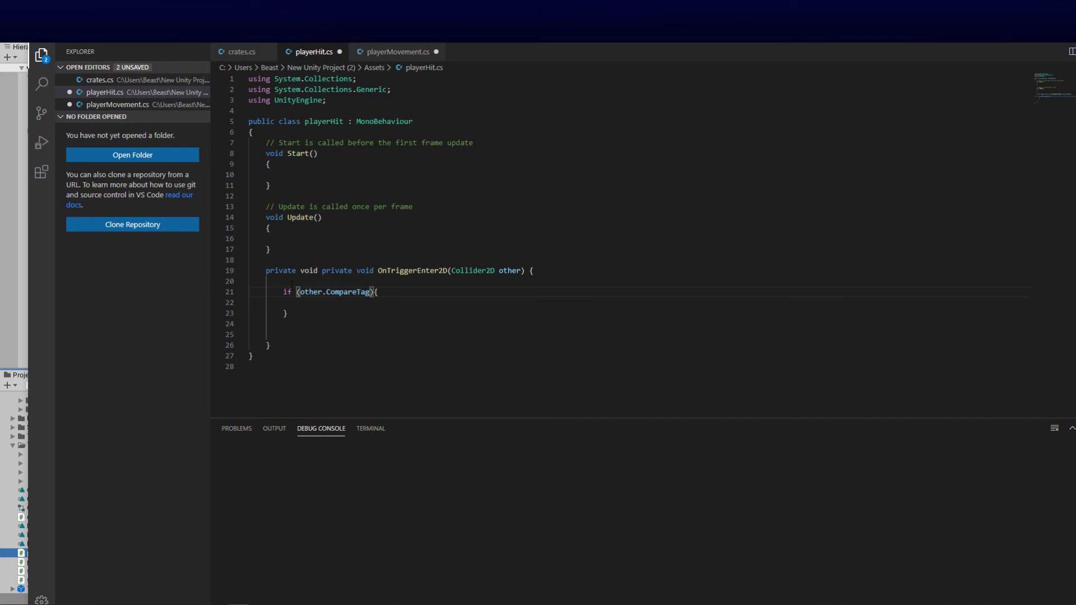
type("()")
key("Left")
type("\"openCrates")
key("Right")
key("Right")
key("Return")
key("Return")
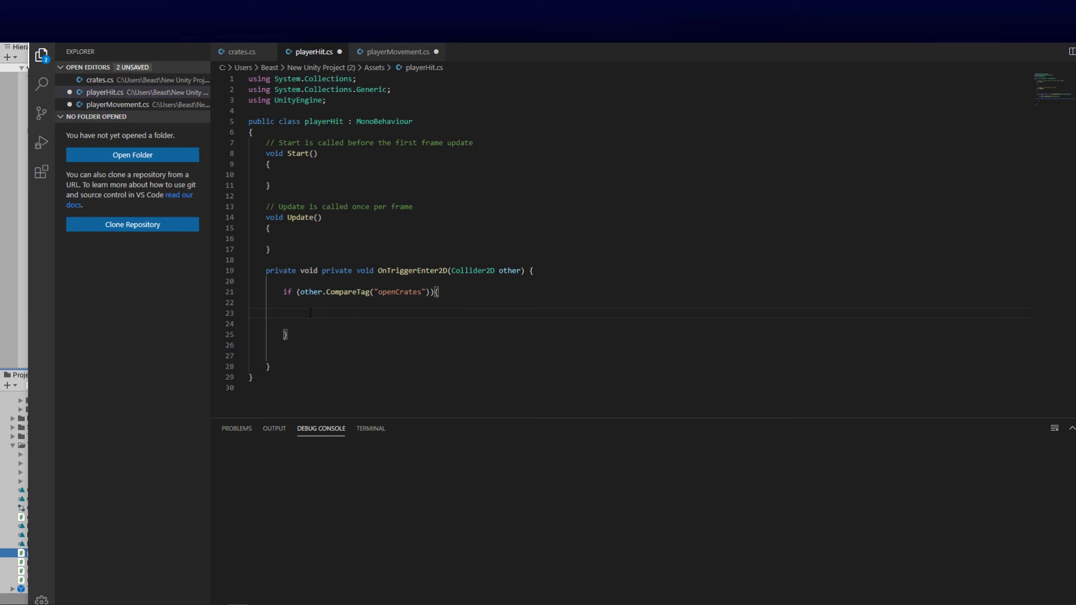
Begin the if body's statement with other.GetComponent<crates>(). to access the crates script.
type("other.GetComponet")
key("BackSpace")
type("nt")
type("<>")
type("crates>")
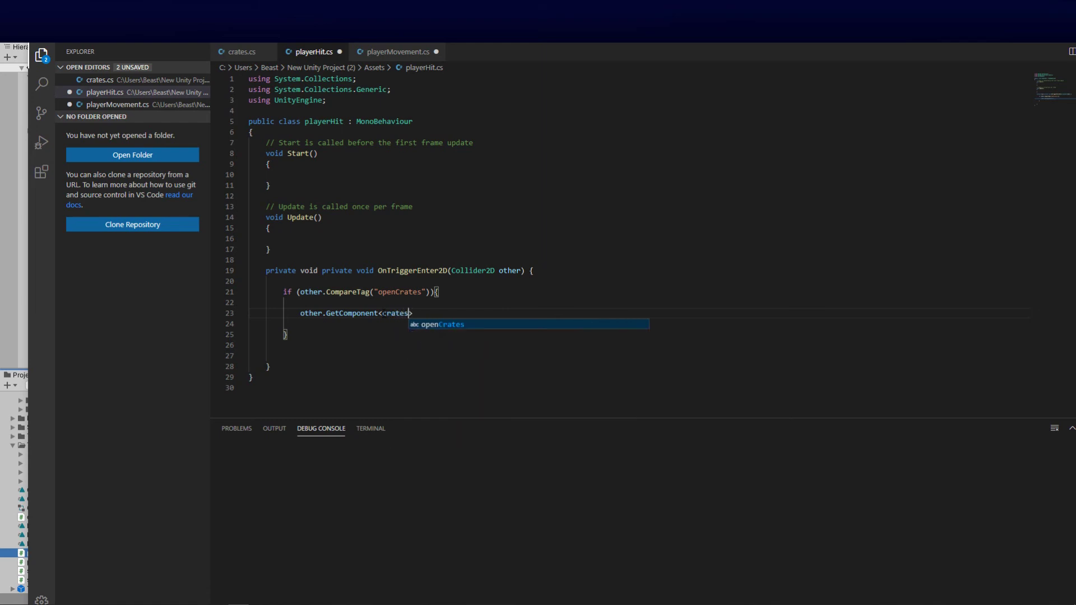
key("Right")
type("().")
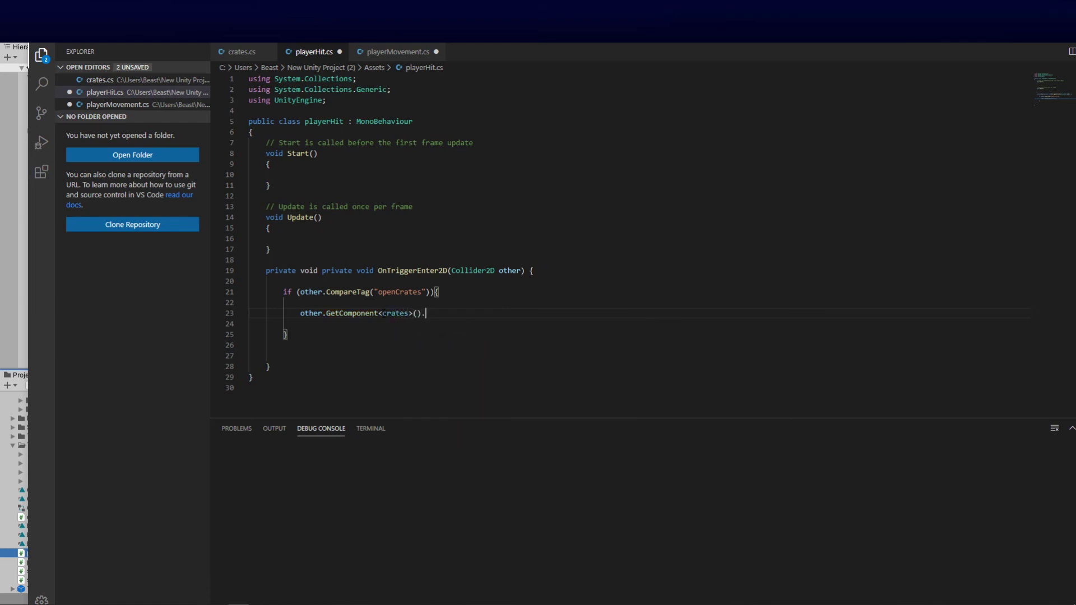
Copy the openCrates method name from crates.cs and complete the playerHit.cs statement with openCrates();.
left_click(242, 52)
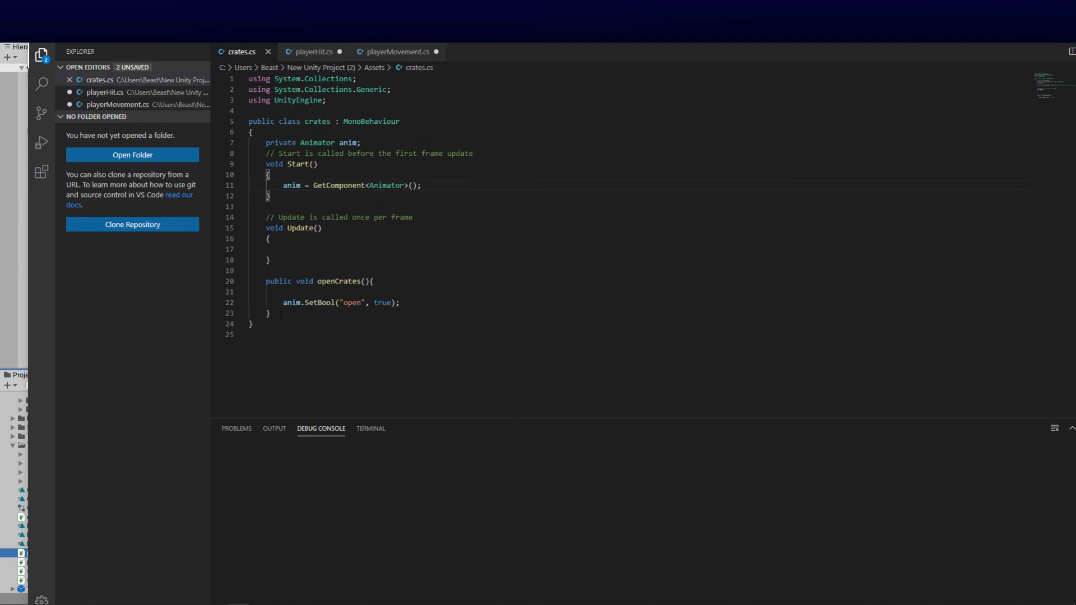
double_click(339, 280)
key("ctrl+c")
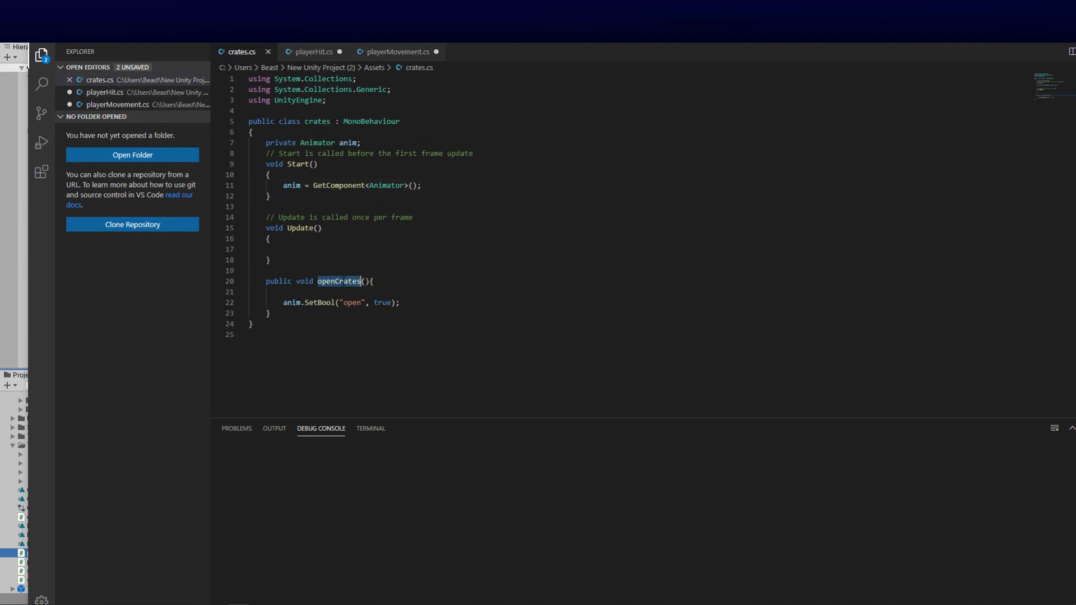
left_click(297, 51)
key("ctrl+v")
type("();")
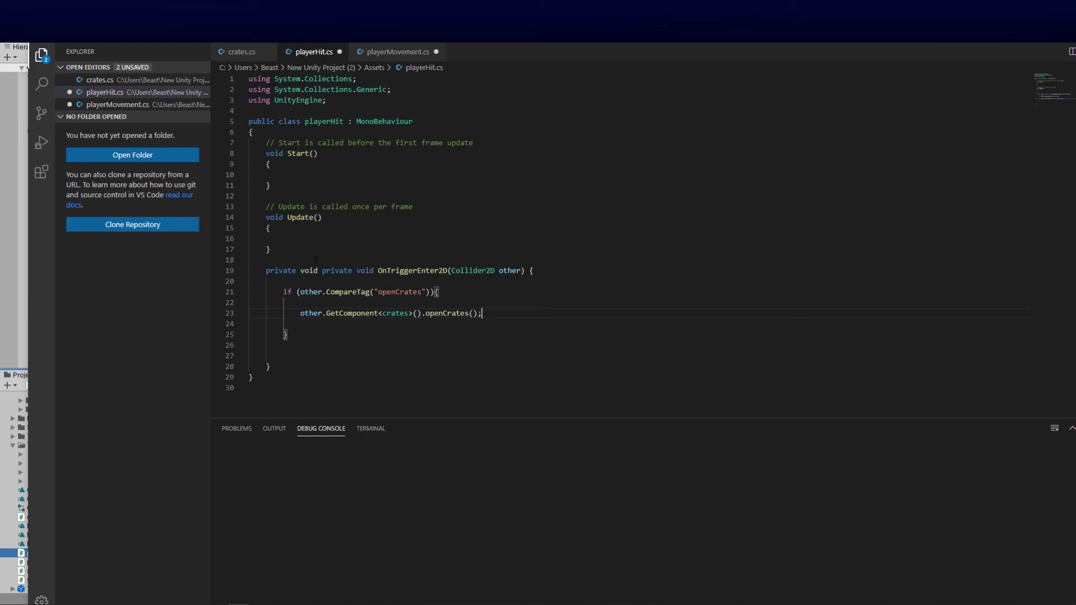
Remove the duplicated private void before OnTriggerEnter2D and save playerHit.cs.
left_click(318, 270)
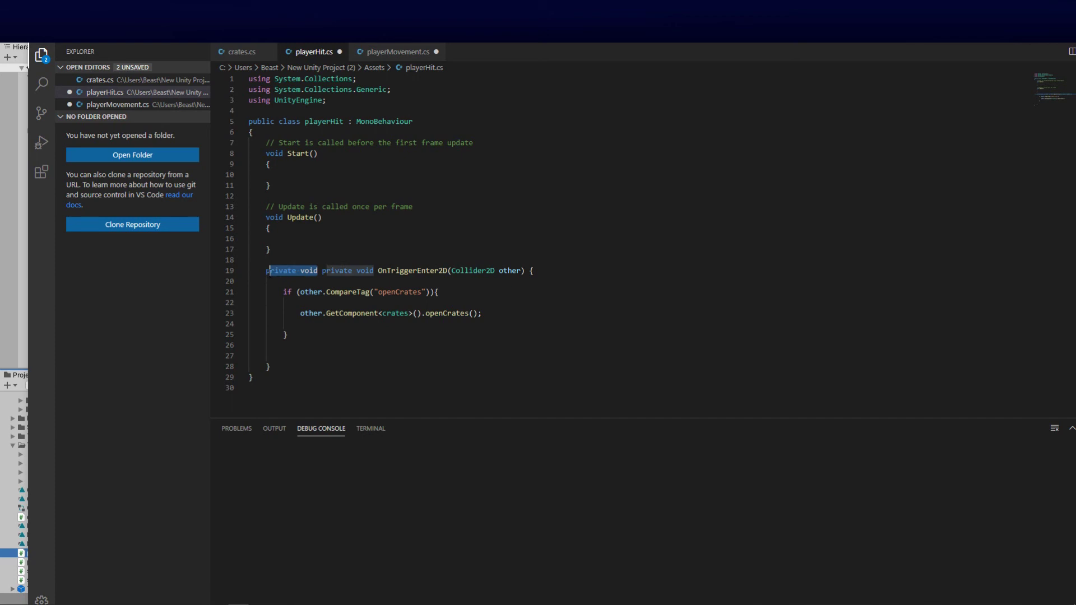
key("BackSpace")
key("Delete")
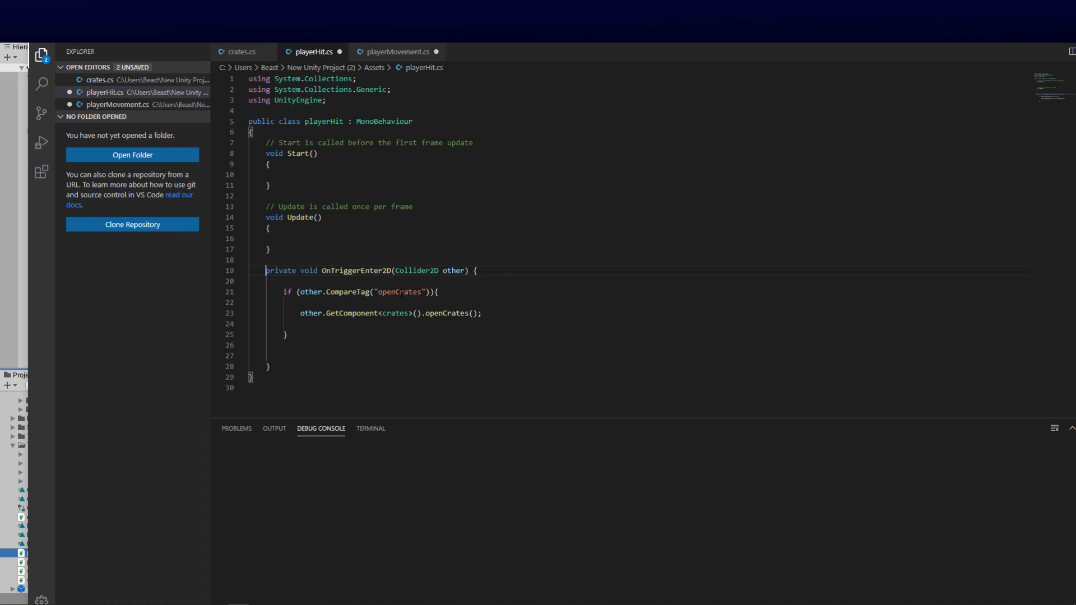
double_click(402, 293)
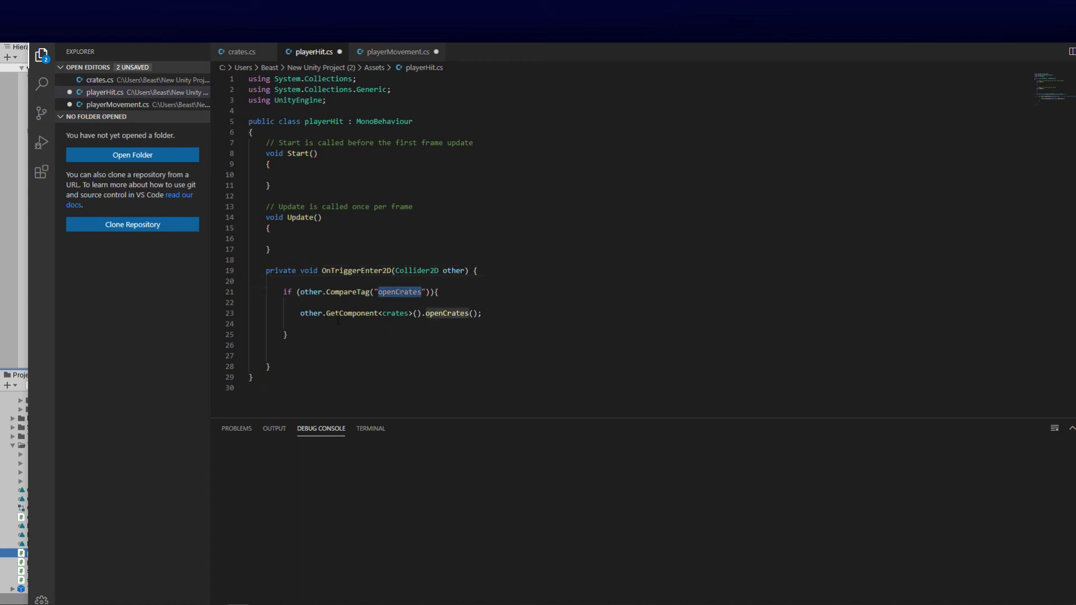
key("alt+f")
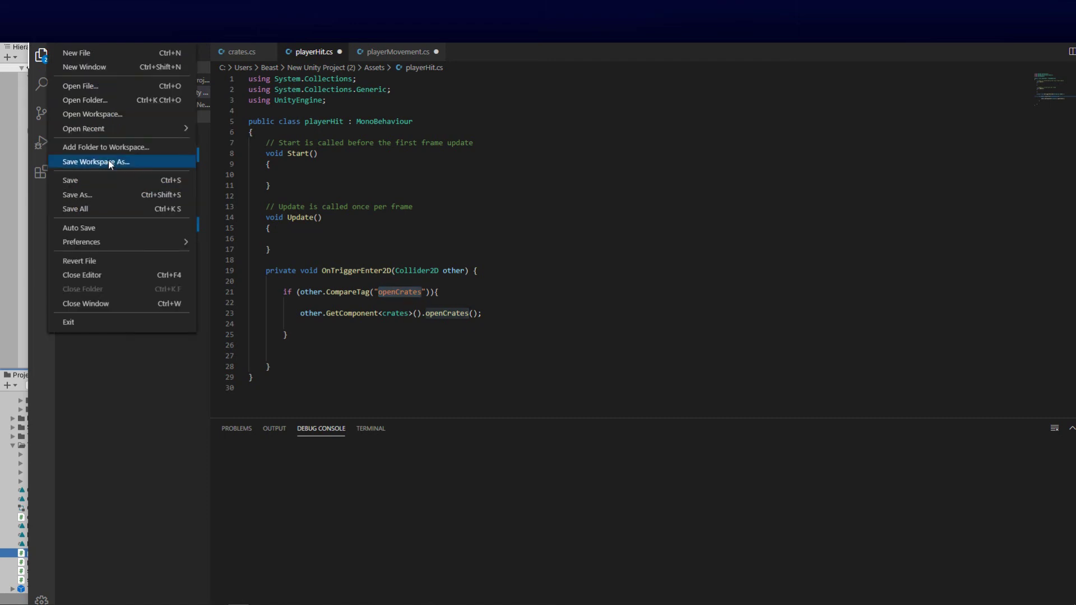
left_click(106, 175)
Switch to Unity and attach the playerHit script to the down, left, right and top hit boxes together.
left_click(9, 130)
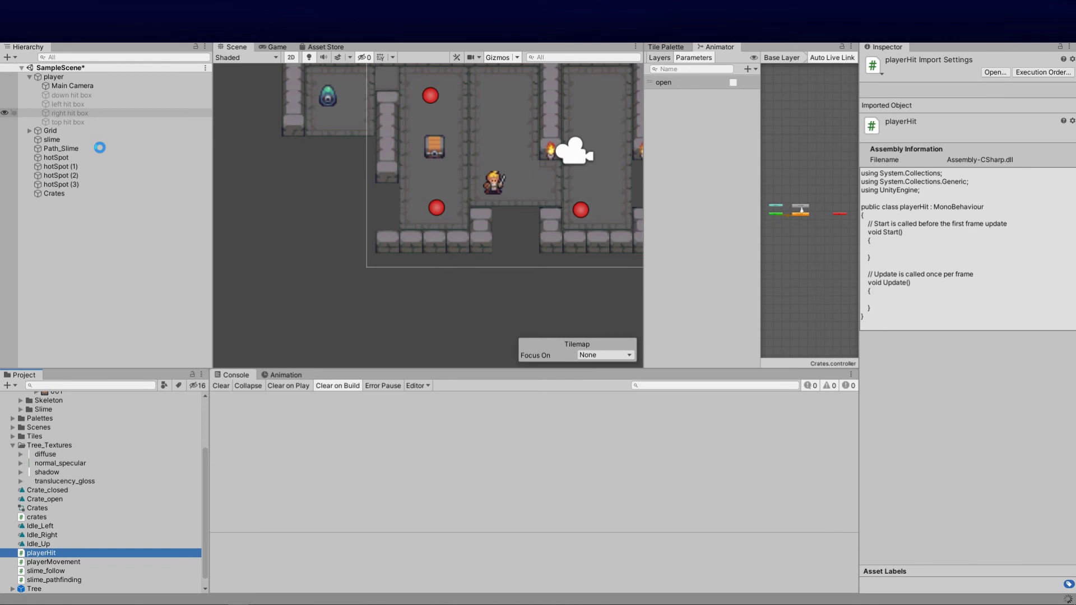
left_click(62, 96)
left_click(68, 106, "shift")
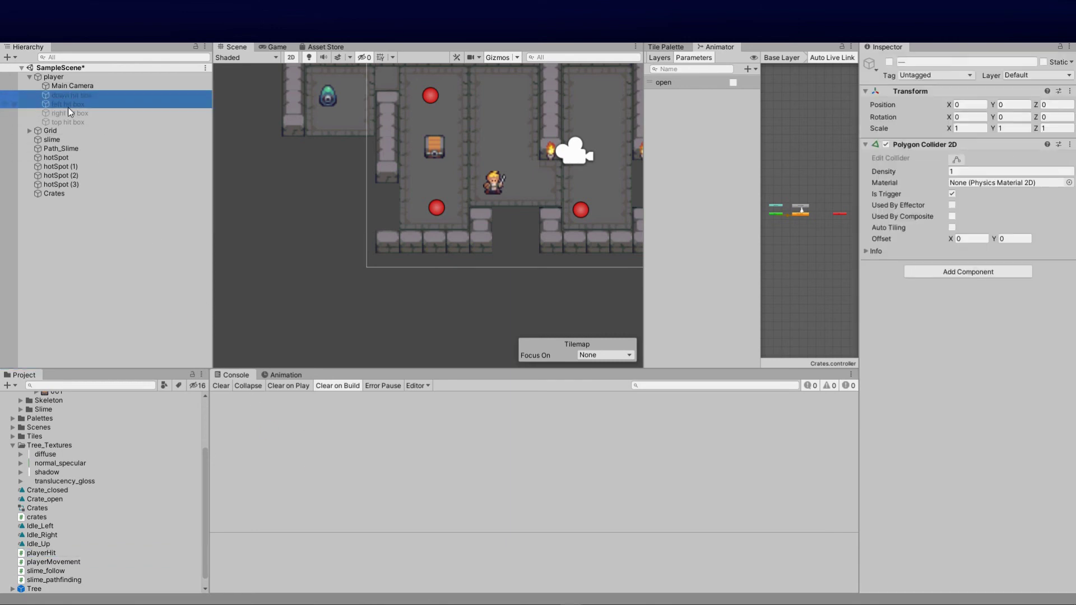
left_click(74, 122, "shift")
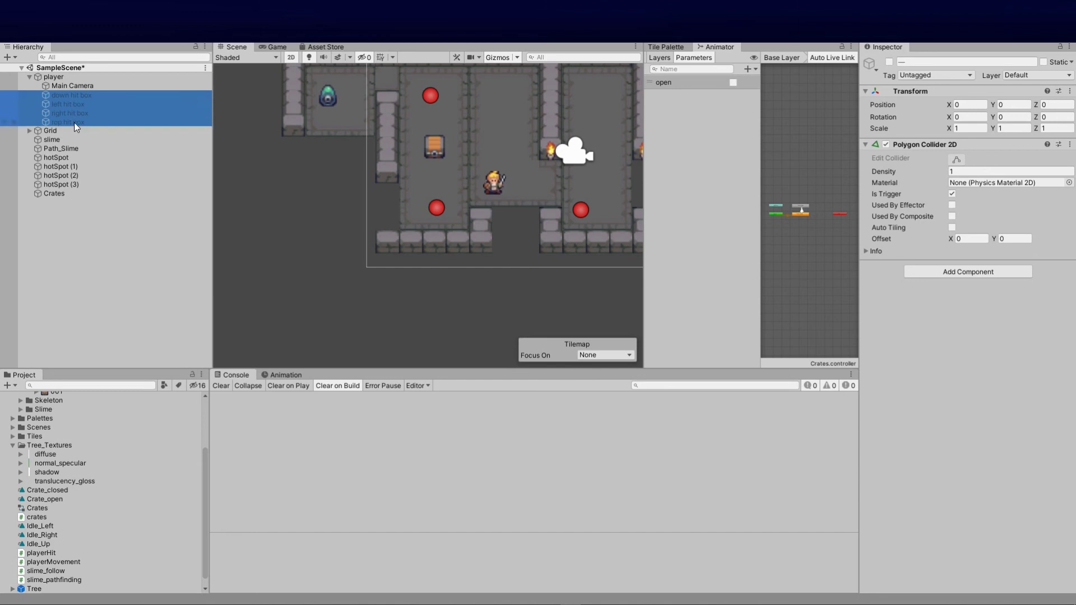
left_click_drag(34, 555, 940, 321)
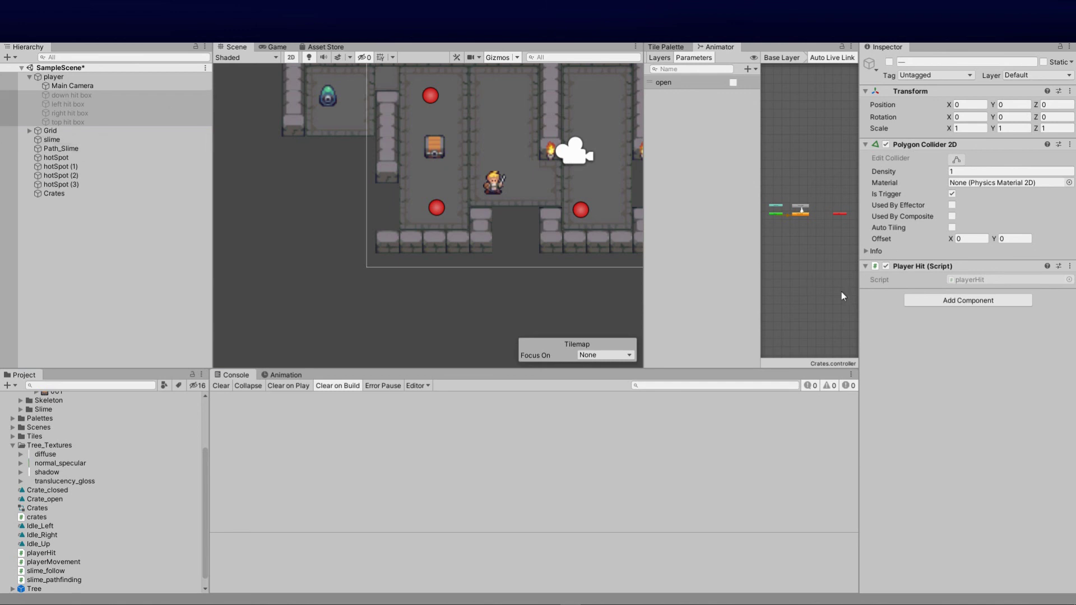
Starting from the Crates object's tag options, create a new tag named openCrates.
left_click(59, 195)
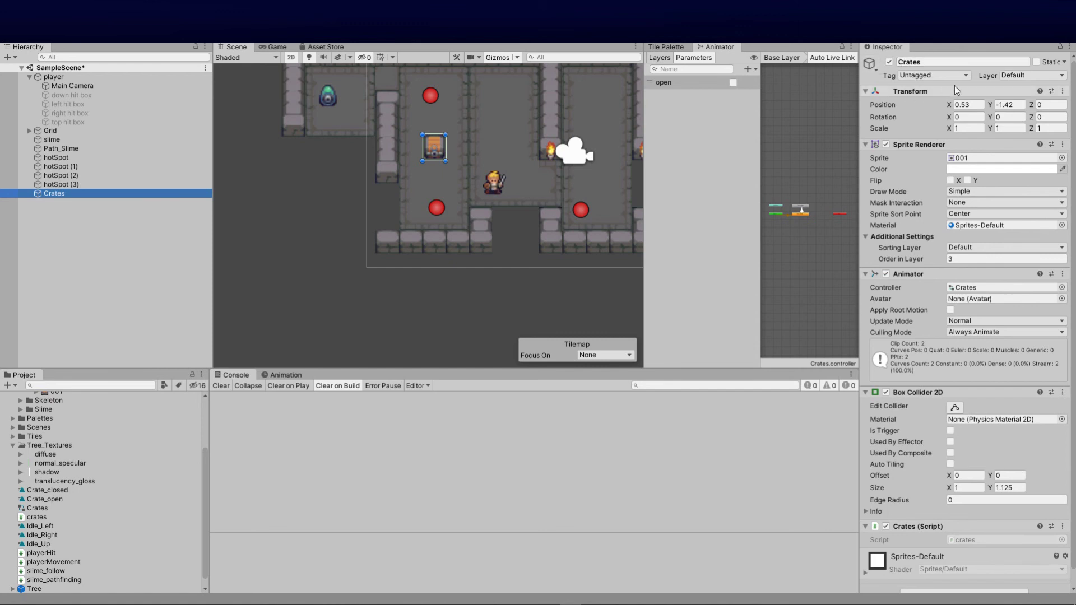
left_click(919, 77)
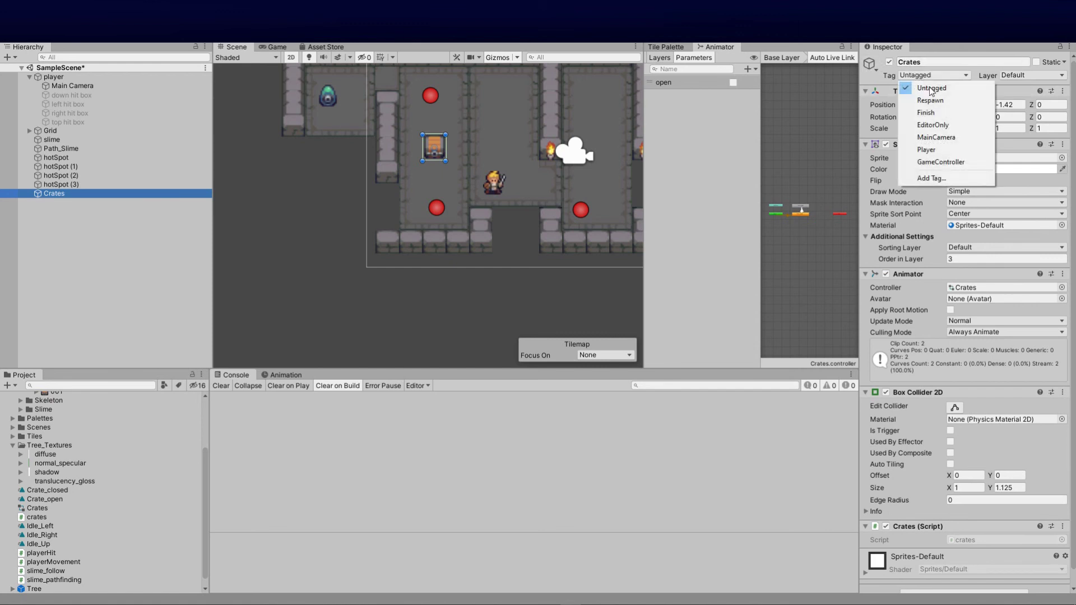
left_click(943, 180)
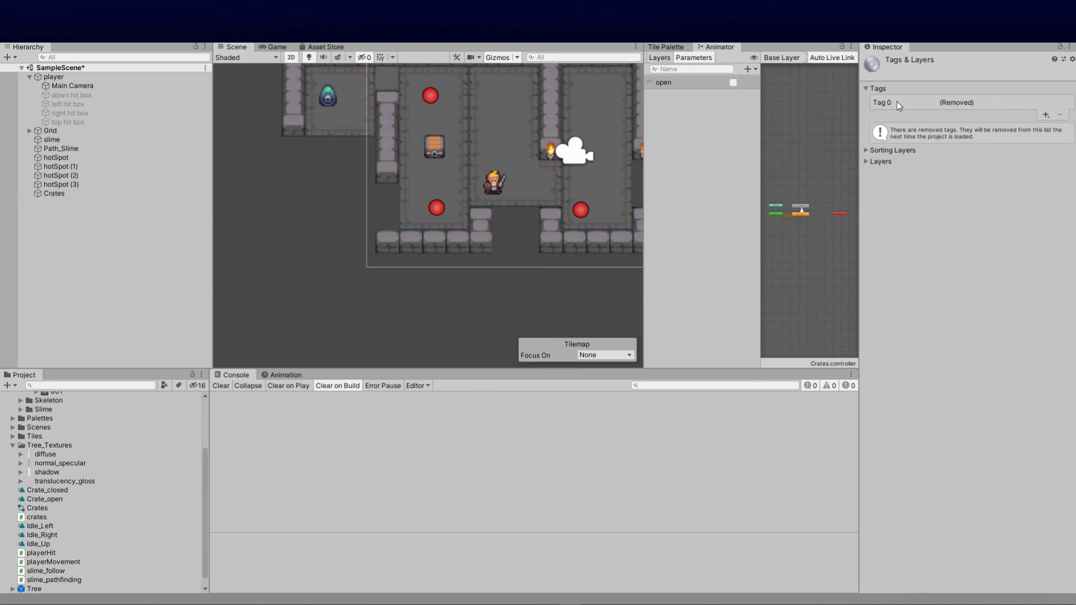
left_click(1046, 115)
type("openCrates")
left_click(938, 131)
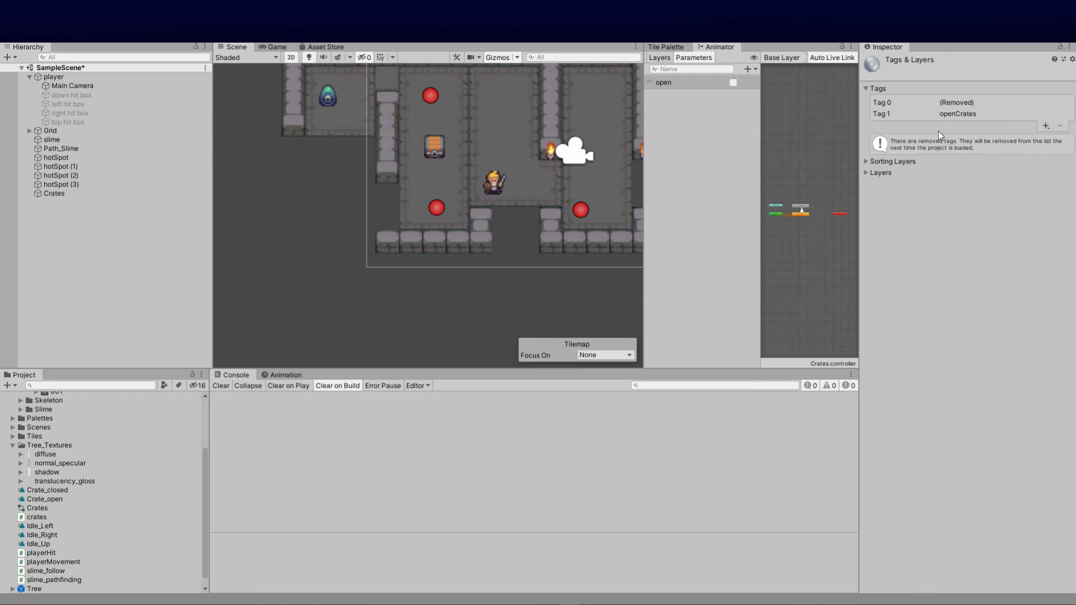
Switch to Visual Studio Code and review the tag check and openCrates call in playerHit.cs and the SetBool line in crates.cs.
mouse_move(245, 599)
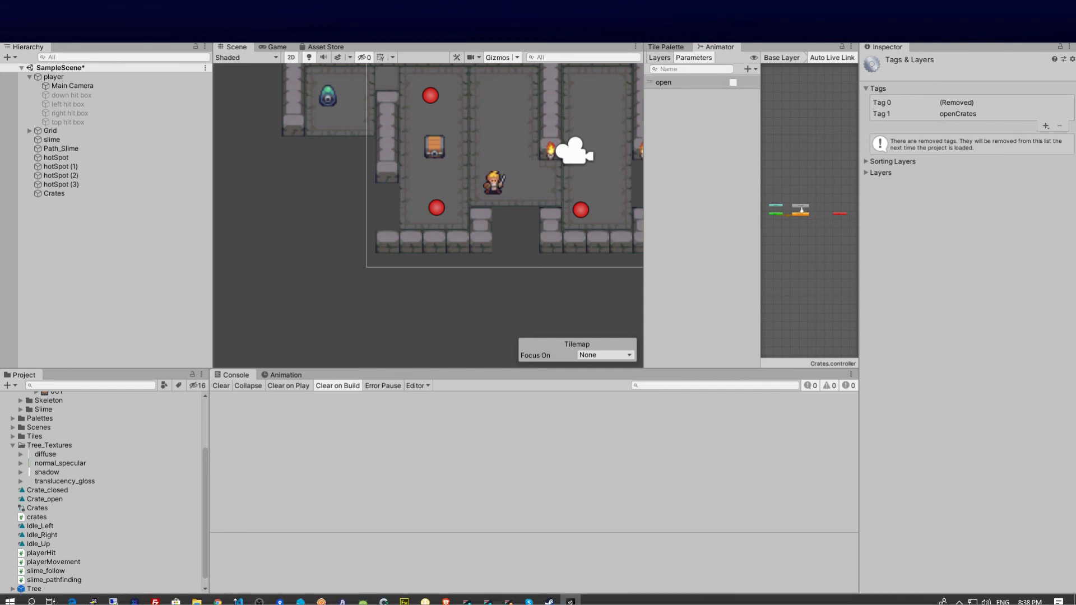
left_click(245, 598)
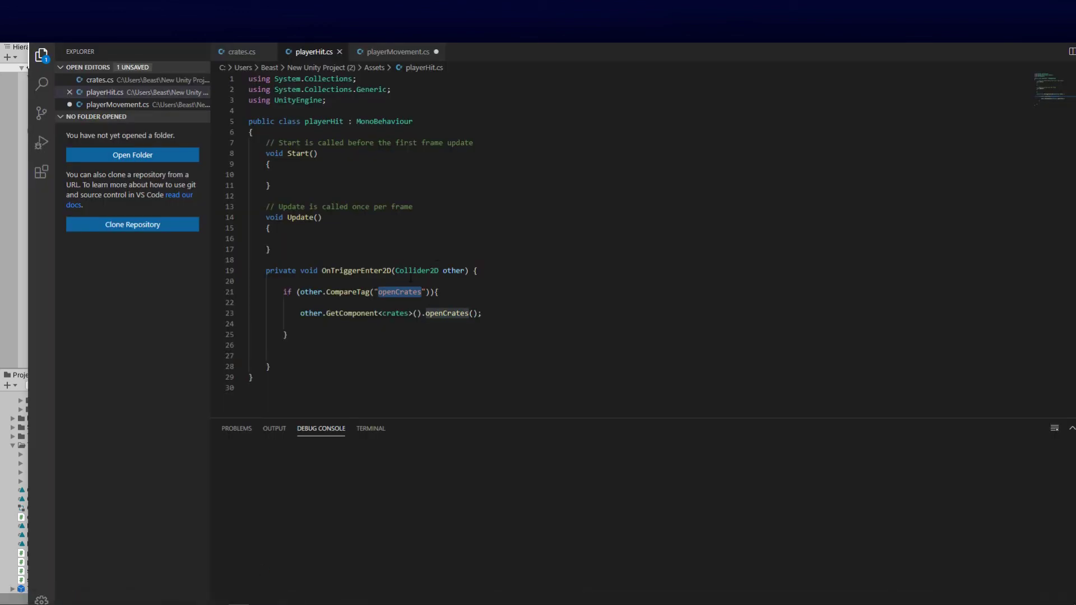
triple_click(403, 292)
double_click(397, 292)
left_click_drag(300, 313, 483, 324)
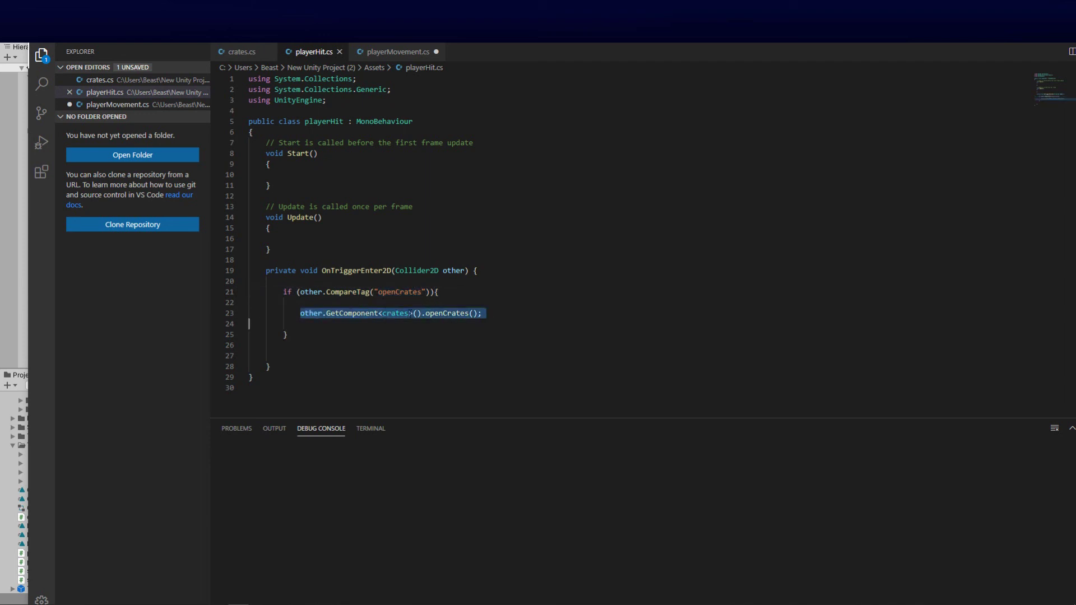
left_click(246, 54)
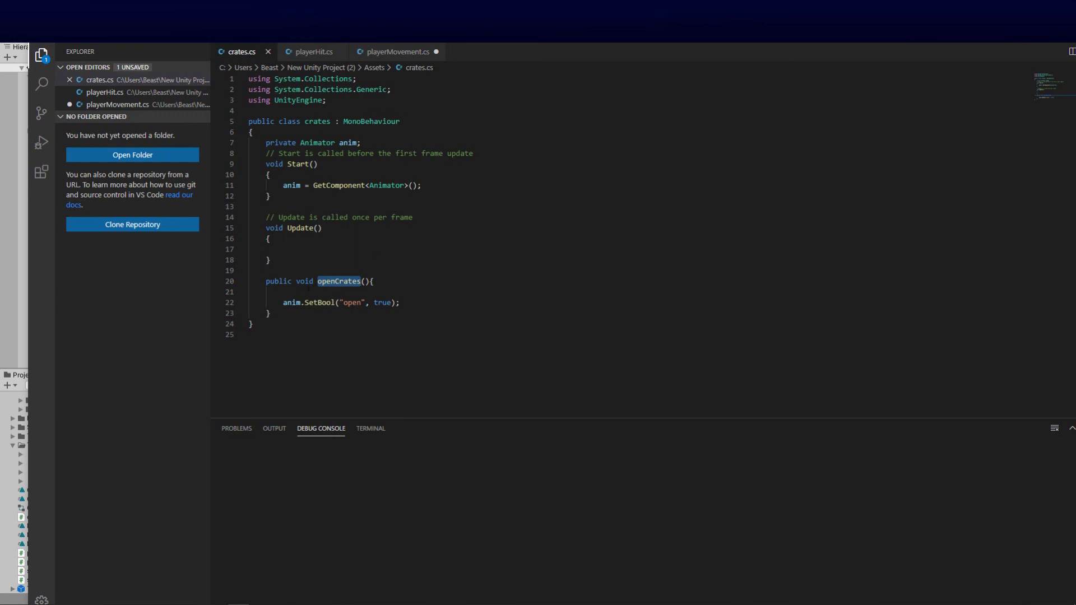
left_click(278, 303)
left_click_drag(280, 303, 410, 302)
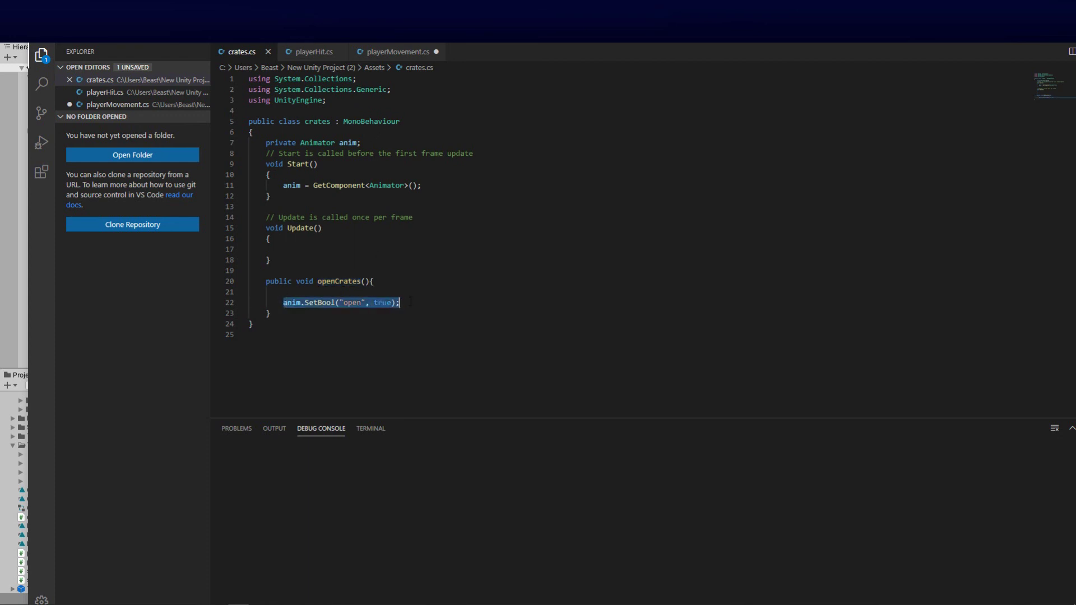
Switch back to Unity and inspect the Crate_closed state and its transition in the crate's animator graph.
left_click(20, 412)
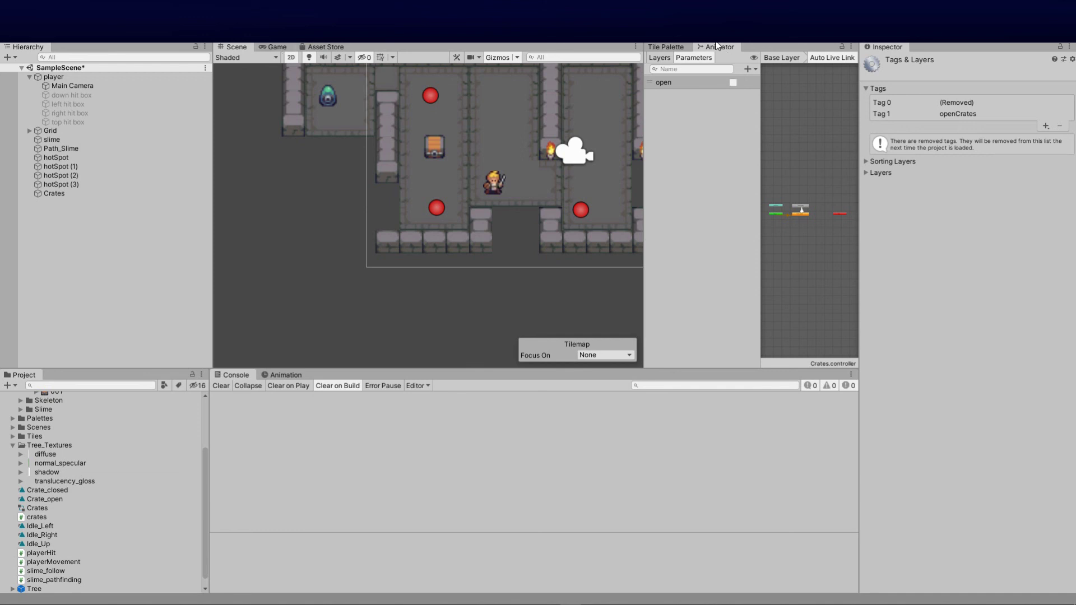
left_click_drag(759, 157, 697, 151)
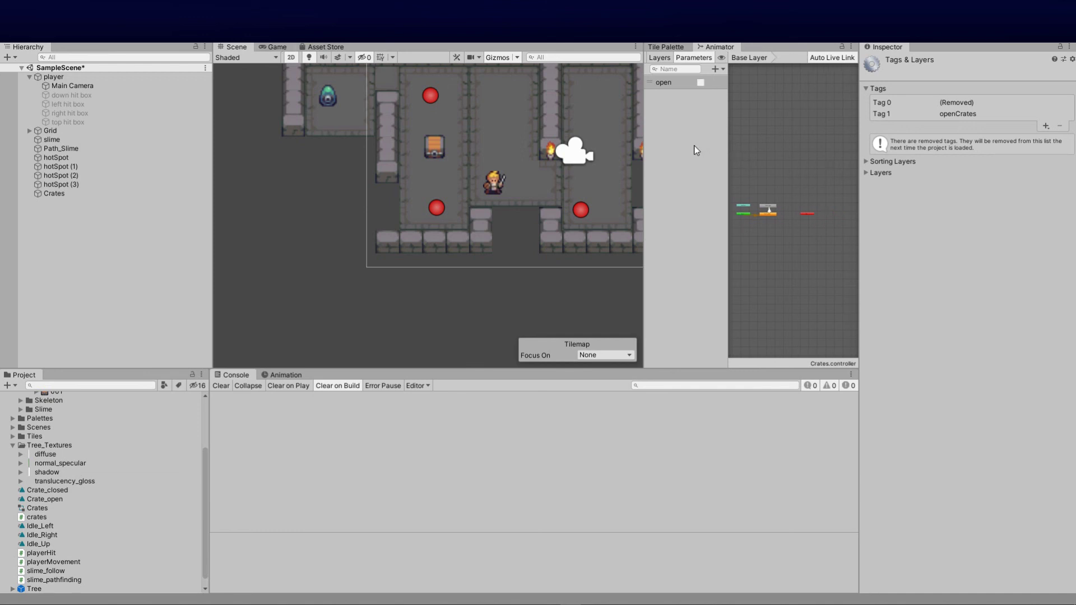
scroll(780, 242, "up", 3)
left_click(780, 241)
left_click(745, 145)
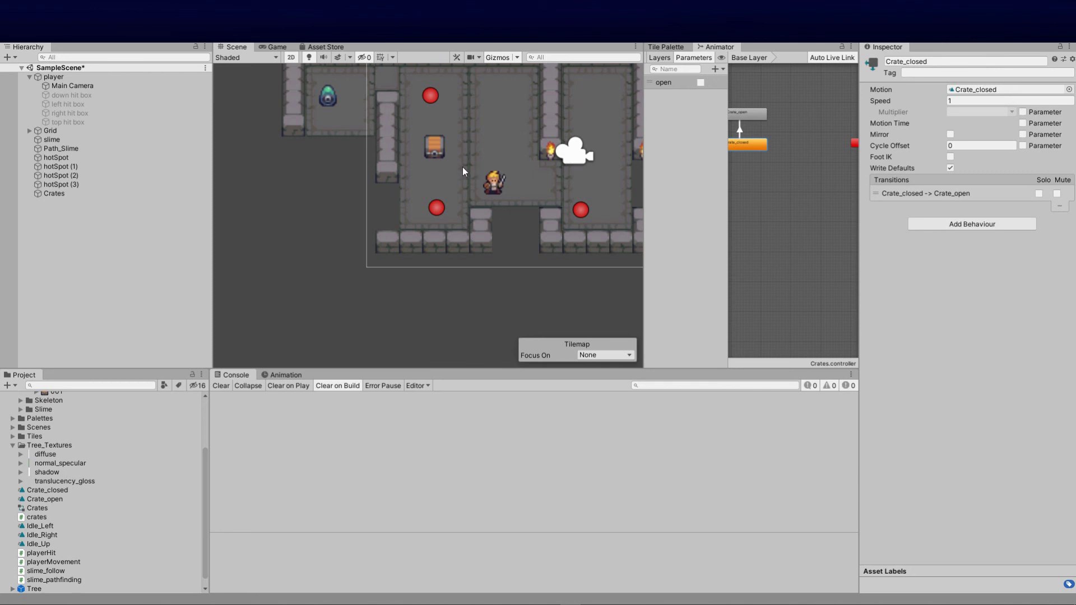
Select the Crates object and play-test the scene, moving the player around the crate and attacking it from several sides, and stop the game.
left_click(443, 144)
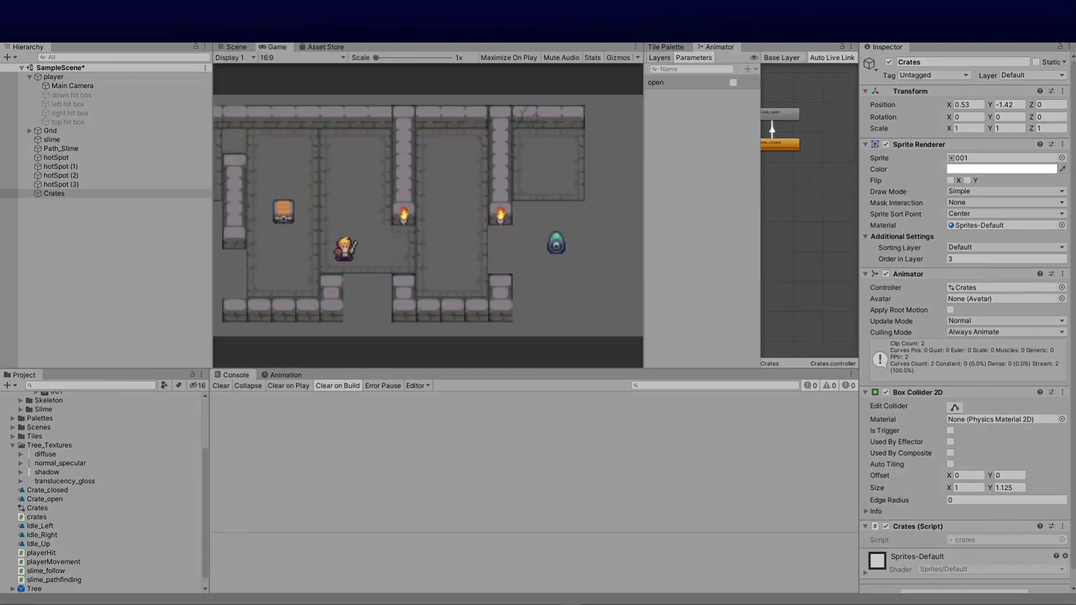
key("Right")
key("Up")
key("Left")
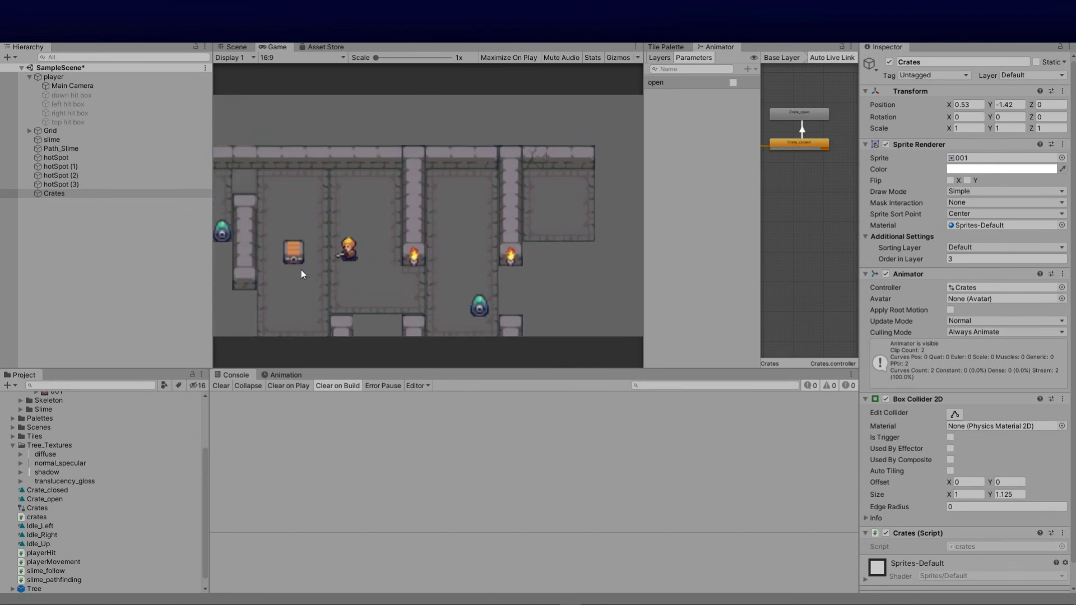
key("Down")
key("Right")
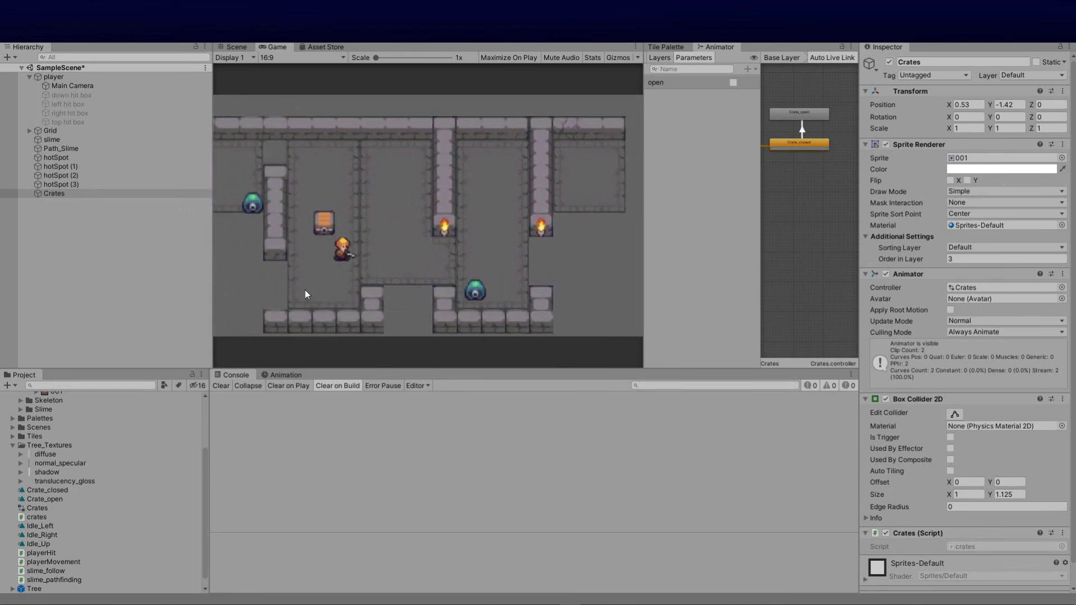
key("Up")
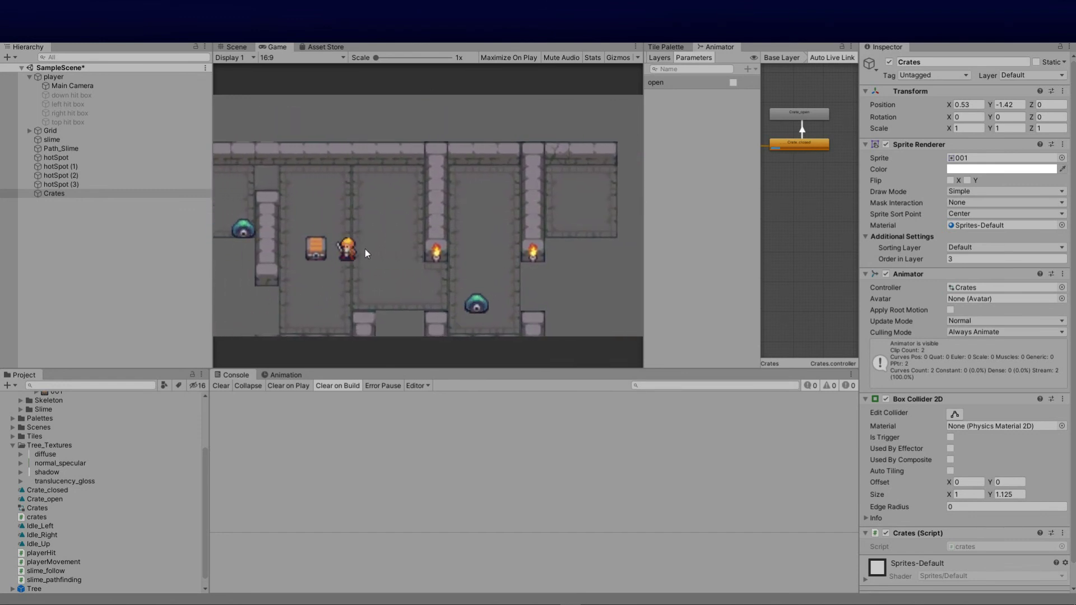
key("Left")
key("Down")
key("Left")
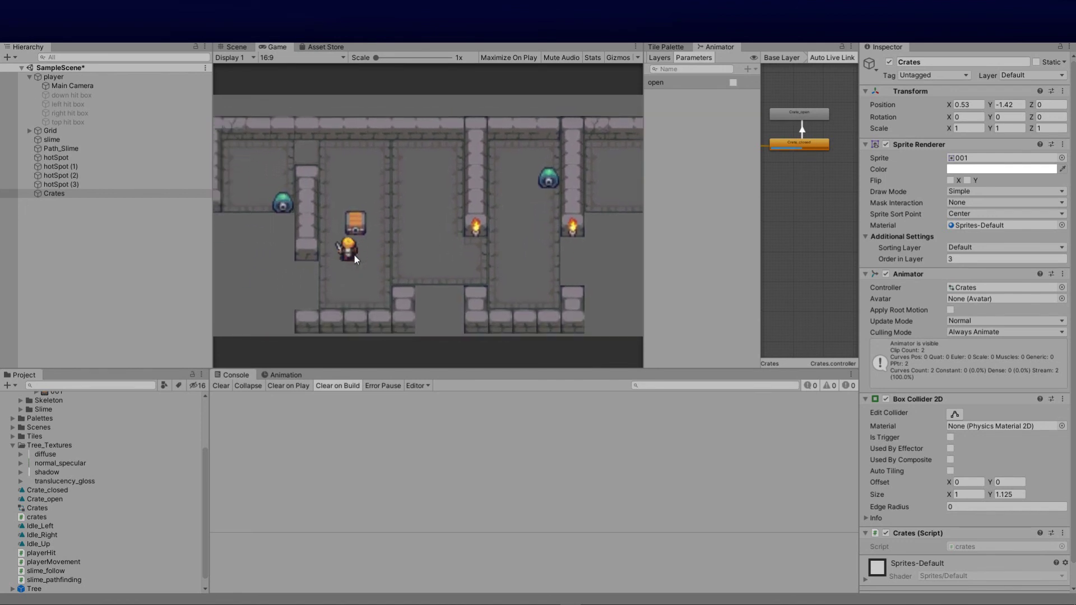
key("Right")
key("Up")
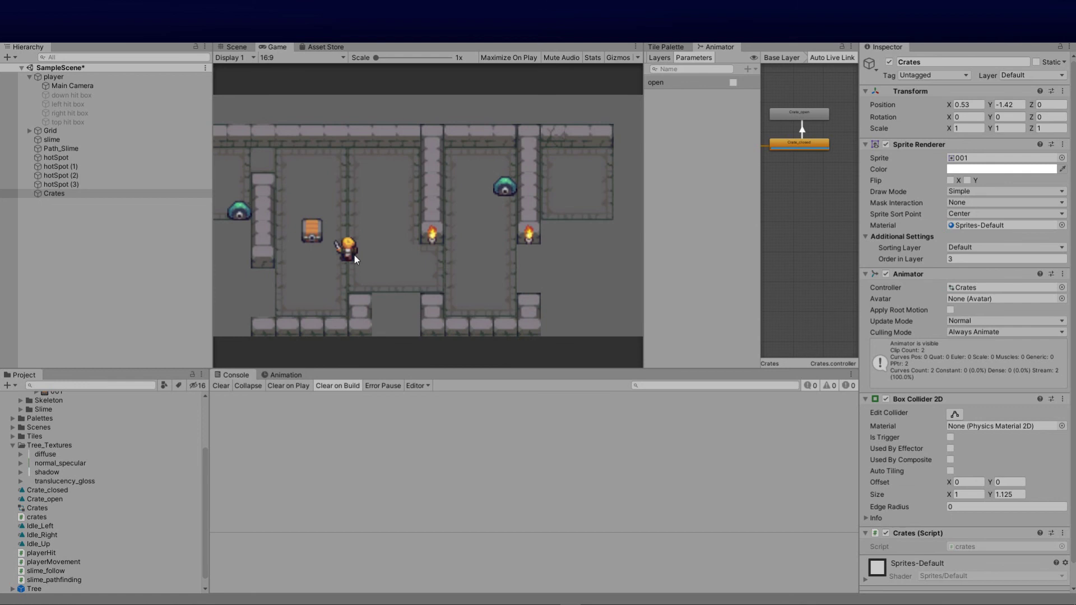
key("ctrl+p")
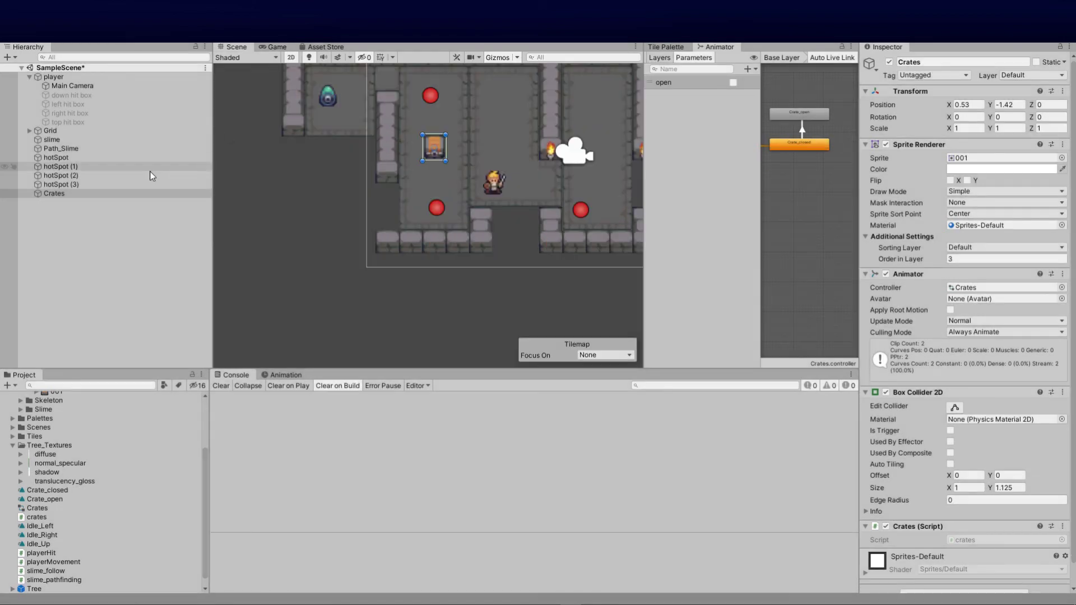
Assign the openCrates tag to the Crates object.
left_click(64, 194)
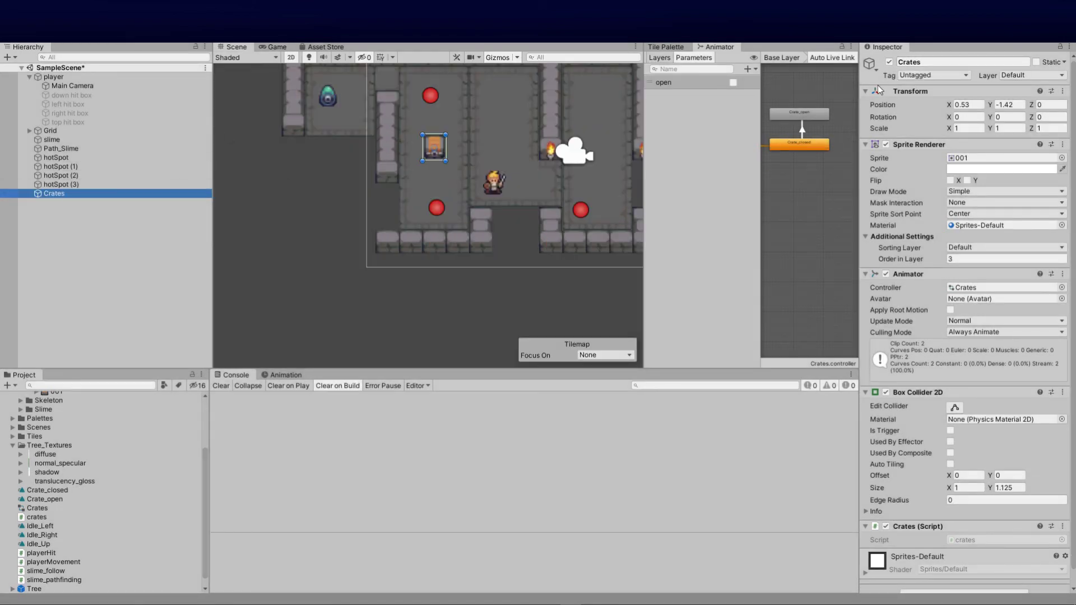
left_click(920, 75)
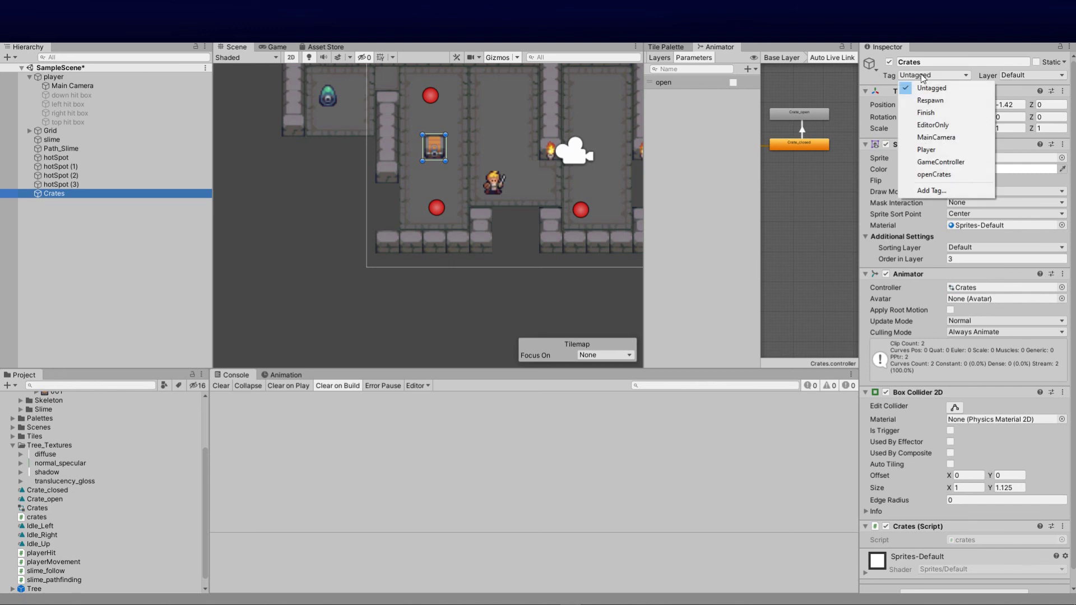
left_click(940, 174)
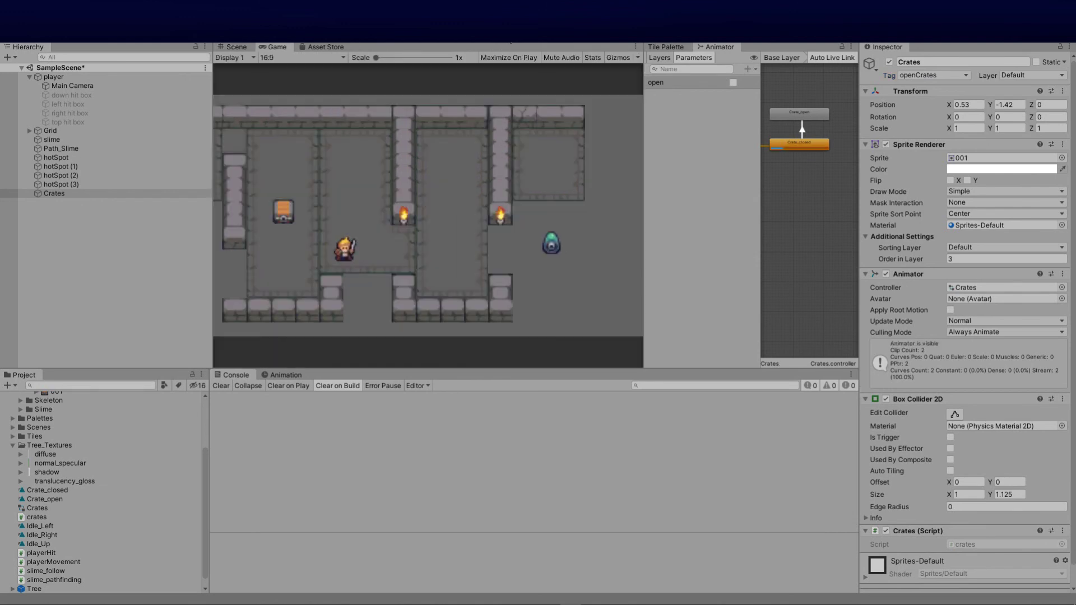
Play-test the scene again with the tagged crate, walking the player up beside it and attacking to open it.
key("Up")
key("Left")
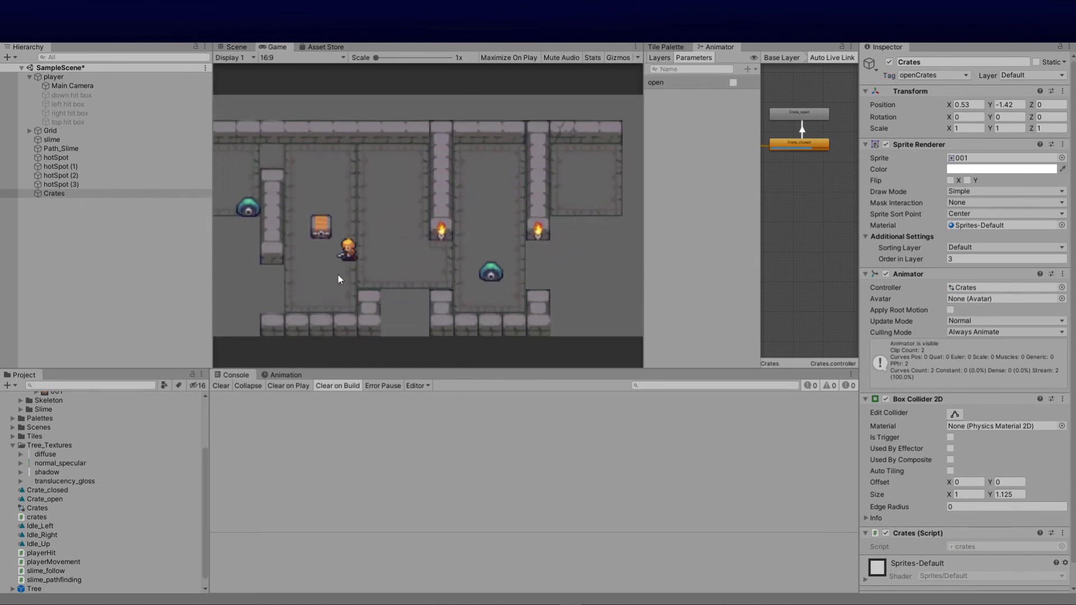
key("space")
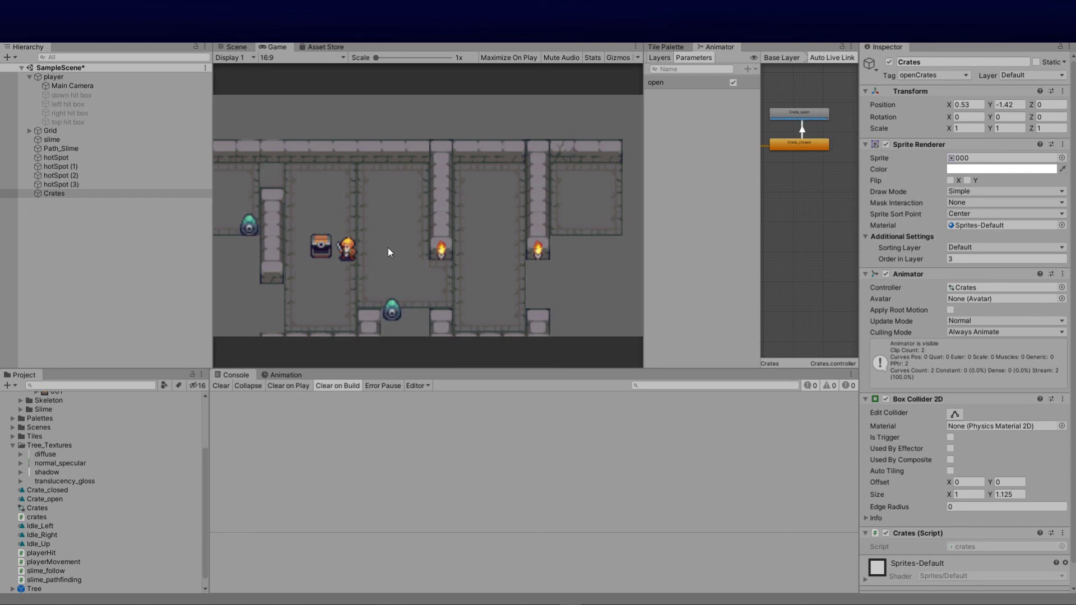
key("a")
key("a")
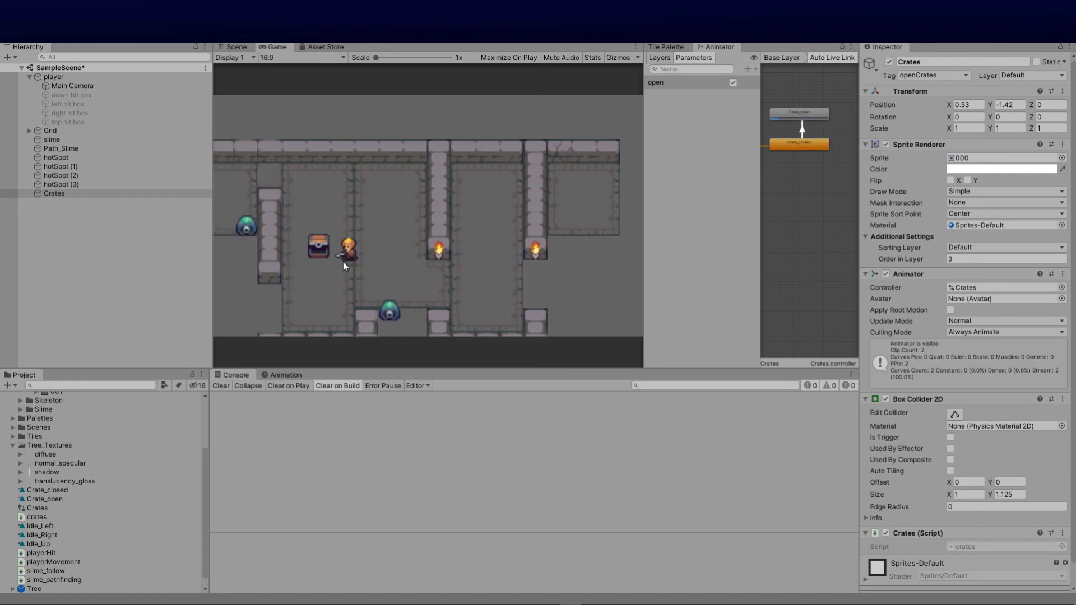